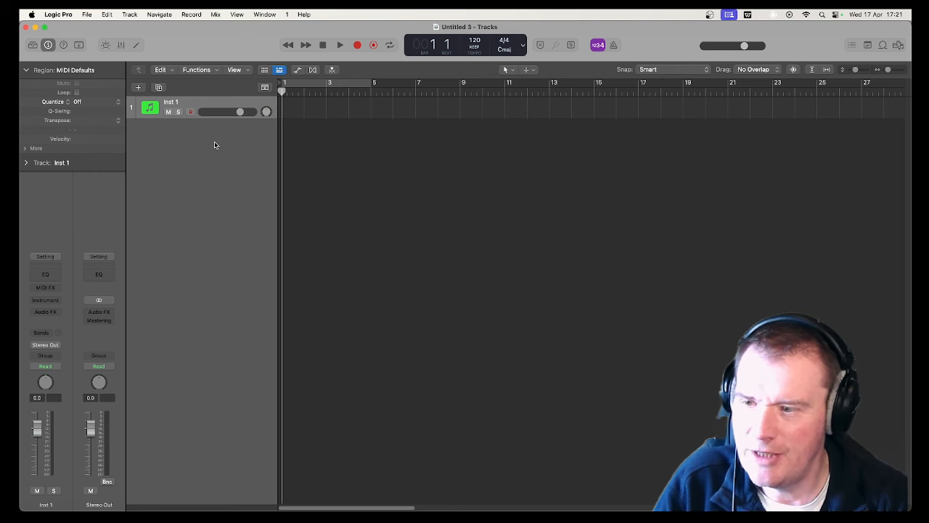
Load Kontakt 7 from the Native Instruments plug-ins as a Stereo instrument on the Inst 1 track
click(48, 300)
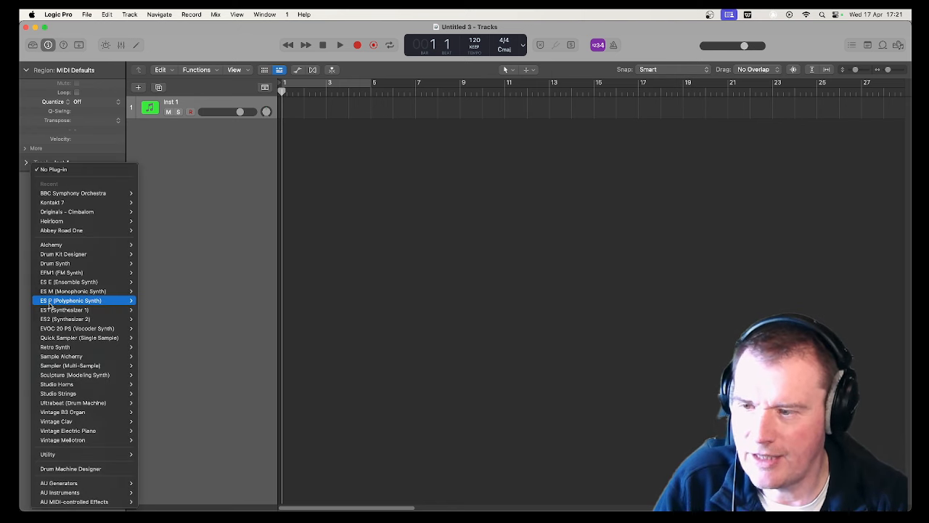
mouse_move(49, 303)
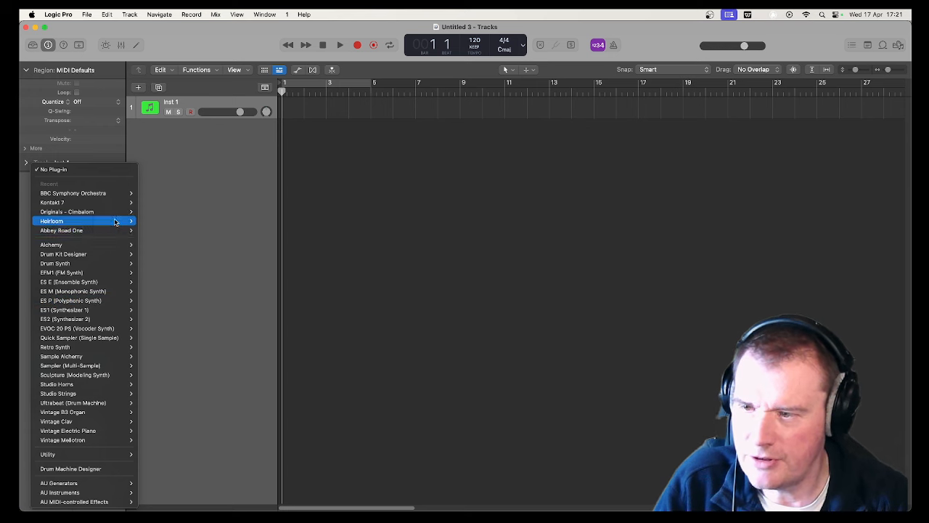
mouse_move(108, 492)
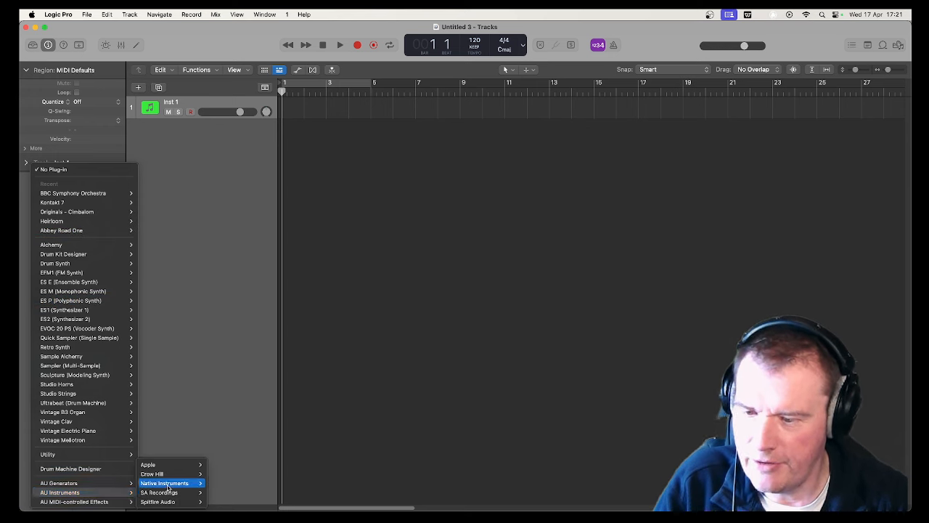
mouse_move(166, 483)
mouse_move(230, 495)
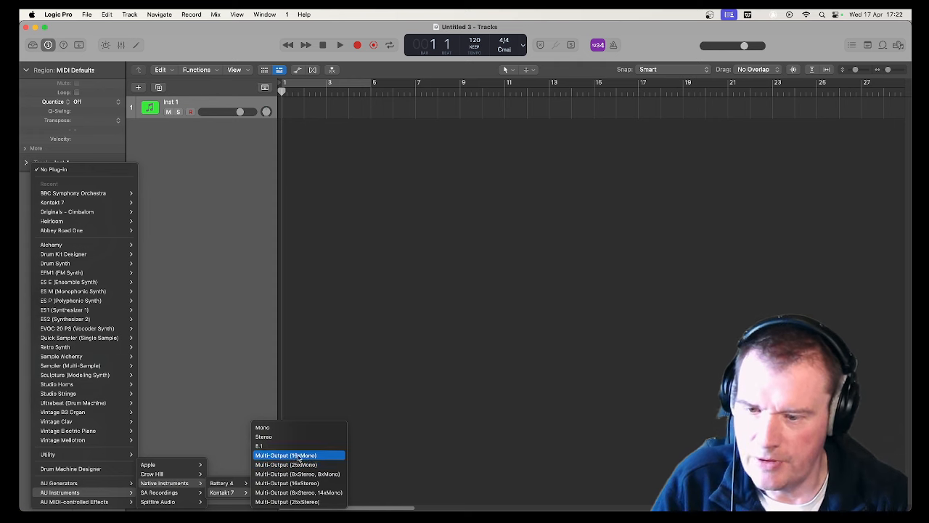
click(298, 440)
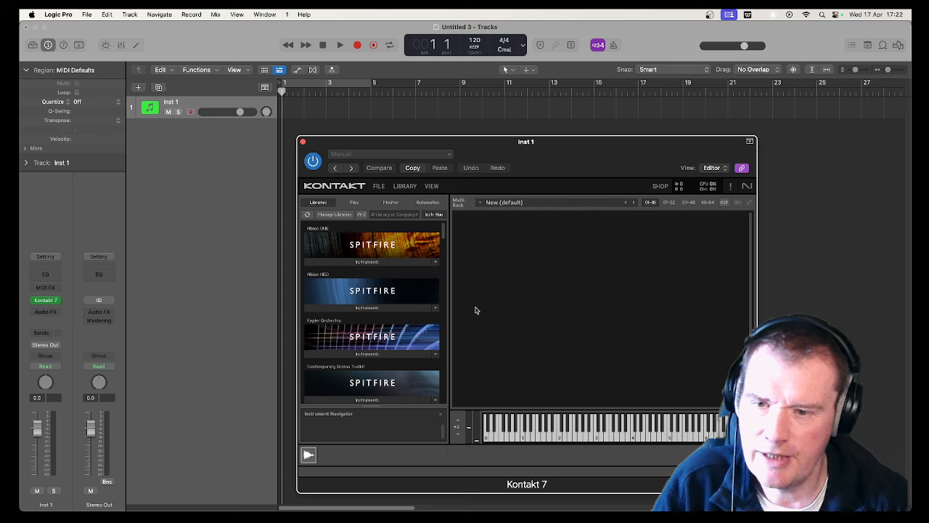
Load the Strings patch from the Albion ONE library into Kontakt on Inst 1
click(350, 262)
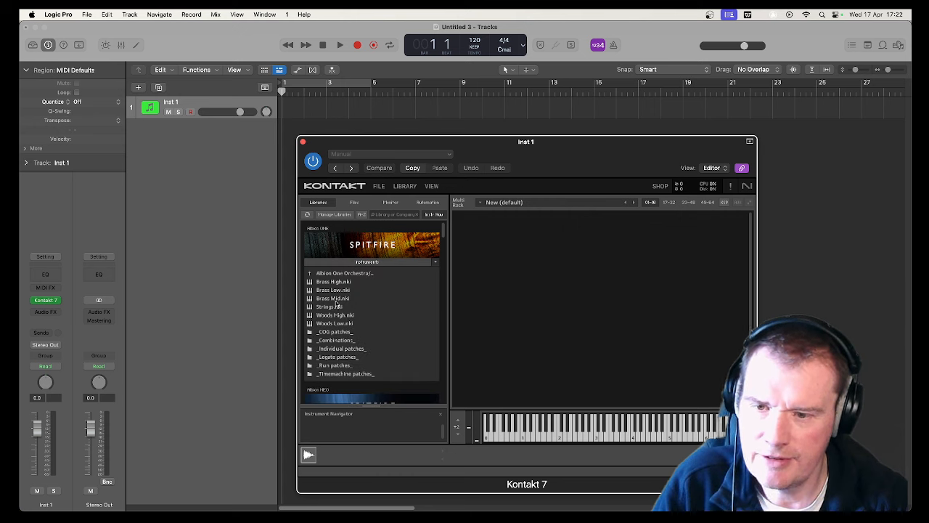
drag(331, 307, 577, 278)
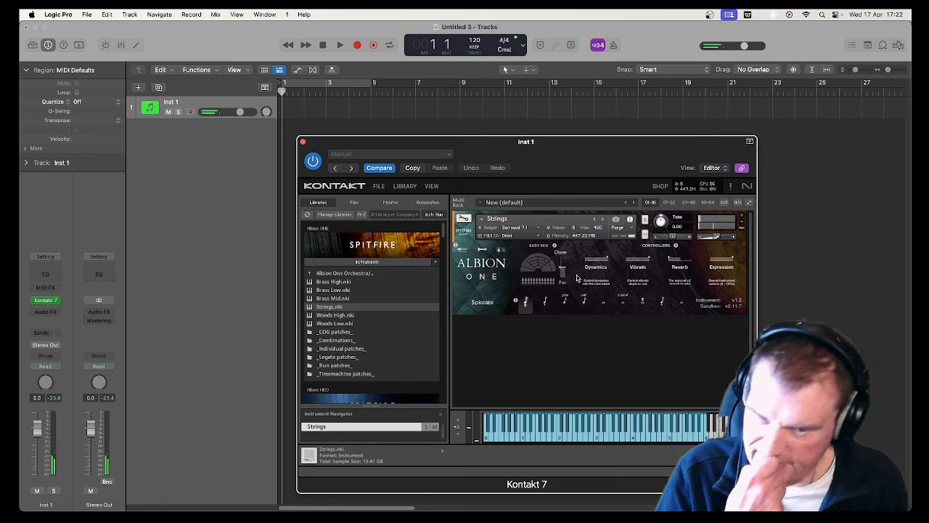
drag(489, 144, 461, 87)
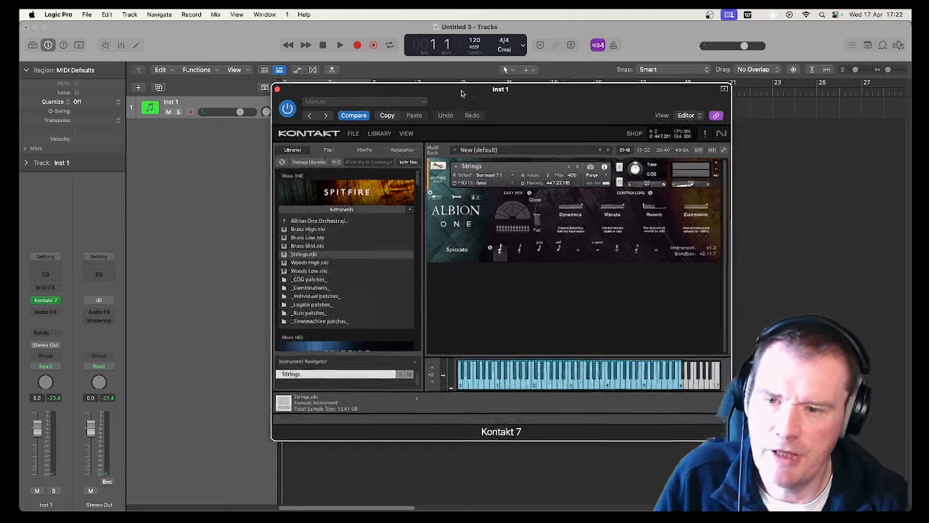
Add Albion ONE's Brass Mid patch below Strings in the same Kontakt rack and adjust its instrument volume
double_click(305, 241)
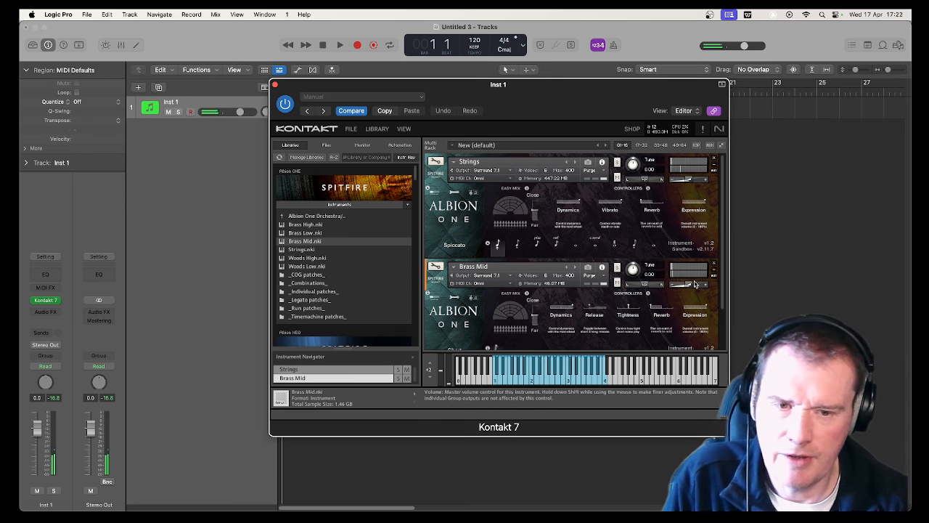
mouse_move(689, 286)
mouse_down()
mouse_move(659, 291)
mouse_move(701, 287)
mouse_move(692, 287)
mouse_up()
scroll(610, 261, down, 2)
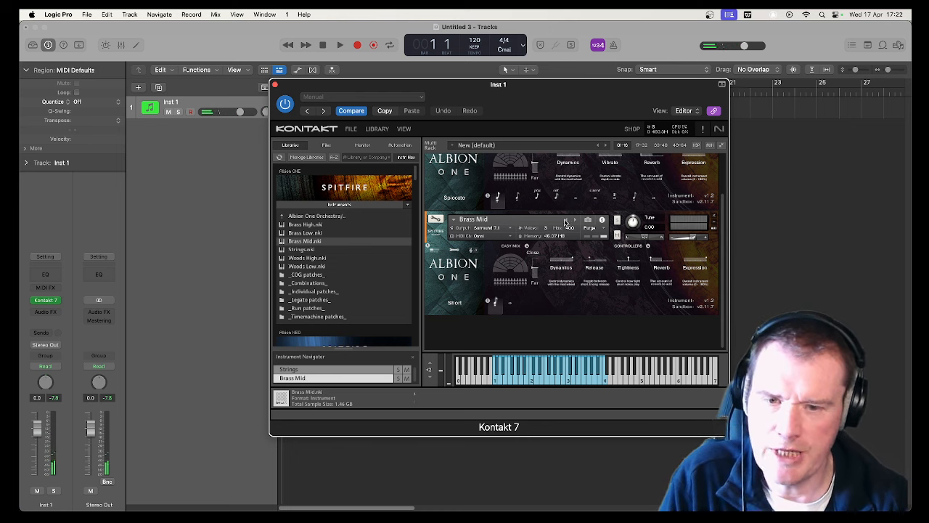
scroll(559, 319, up, 2)
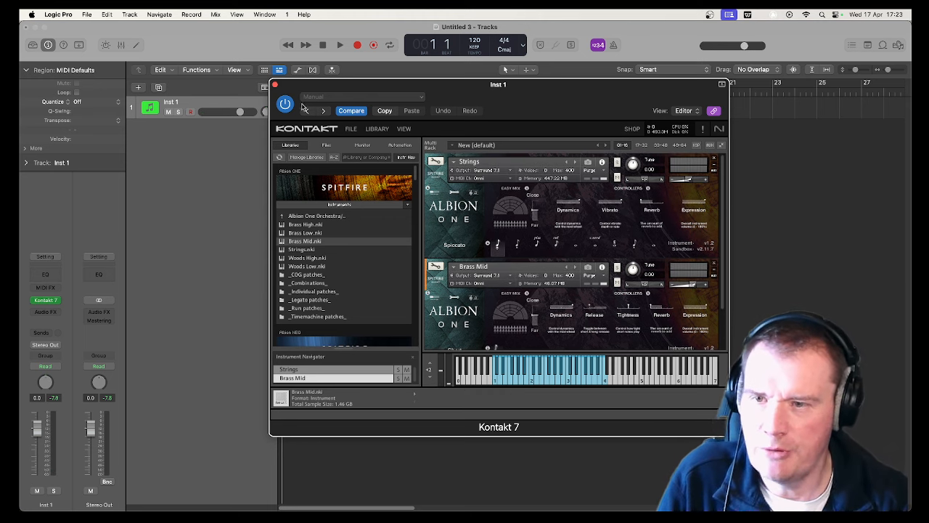
click(276, 87)
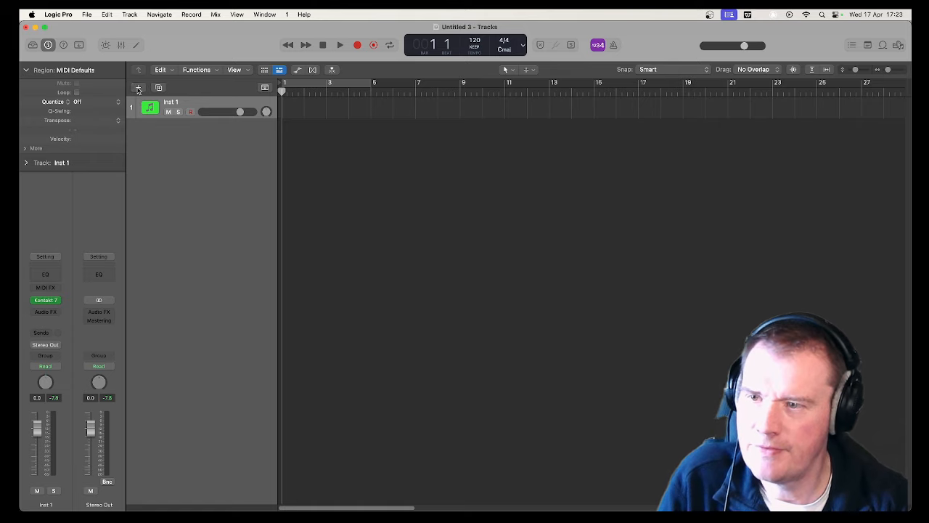
Create one new software instrument track and load Kontakt 7 on it as Multi-Output (16xStereo)
click(138, 87)
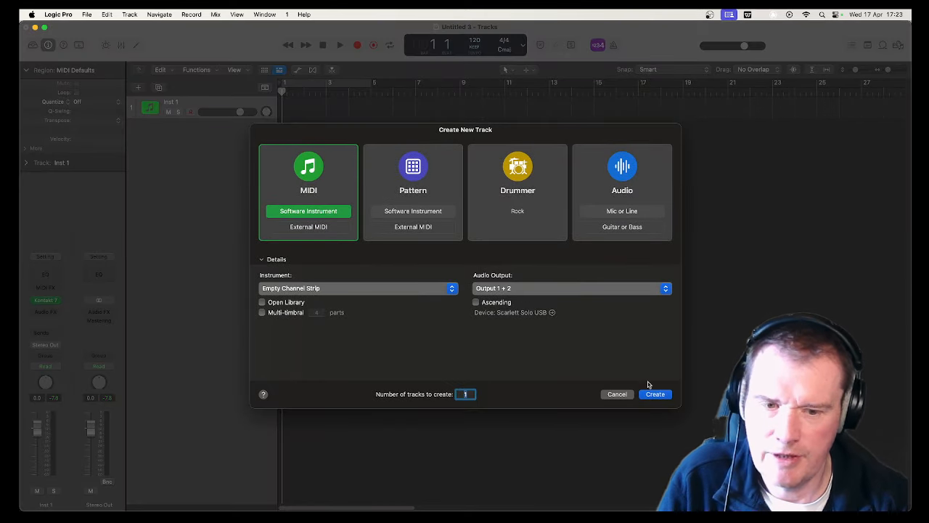
click(651, 394)
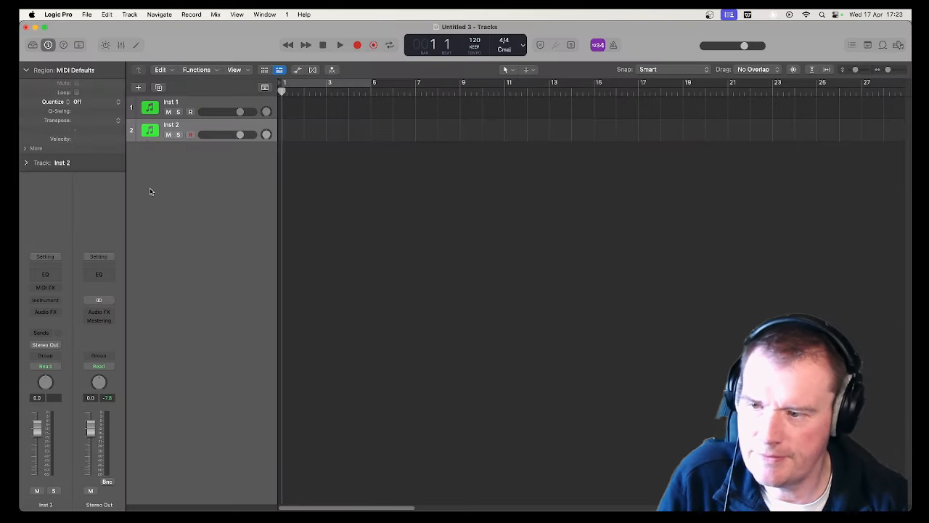
click(50, 300)
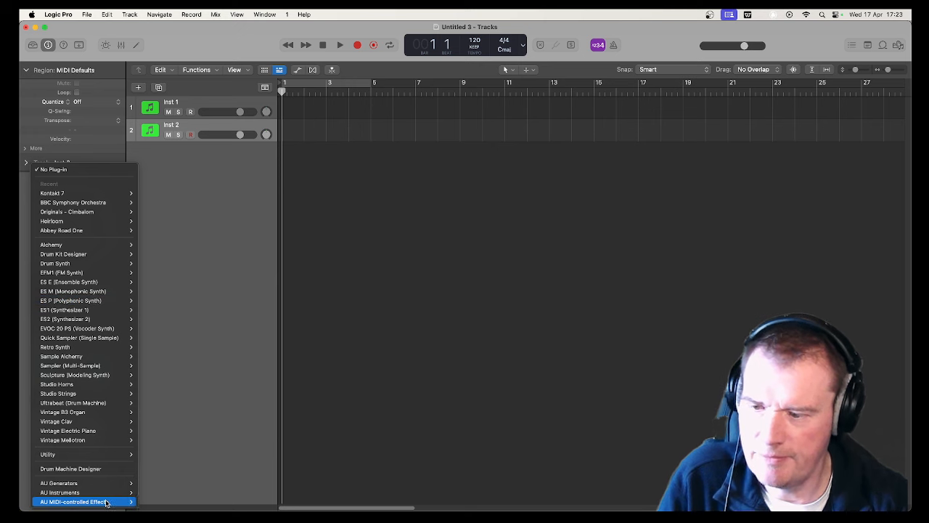
mouse_move(108, 495)
mouse_move(174, 483)
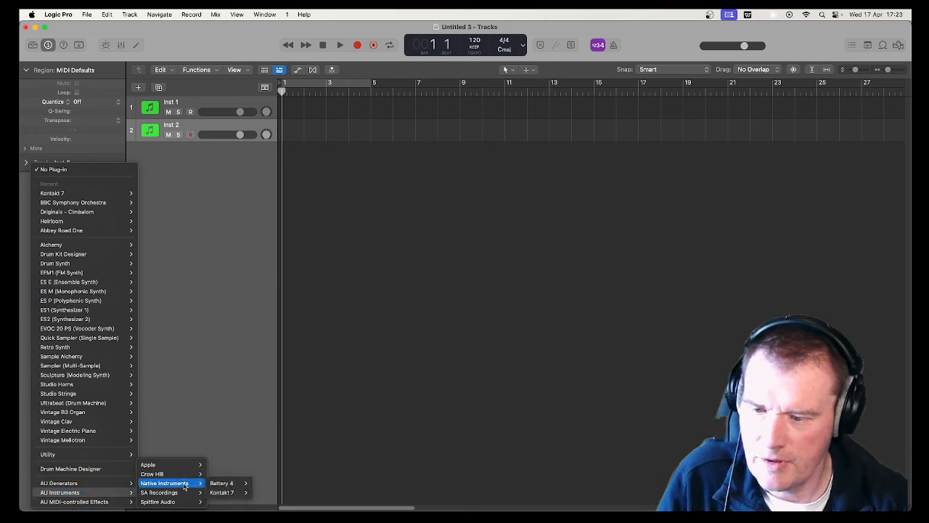
mouse_move(250, 491)
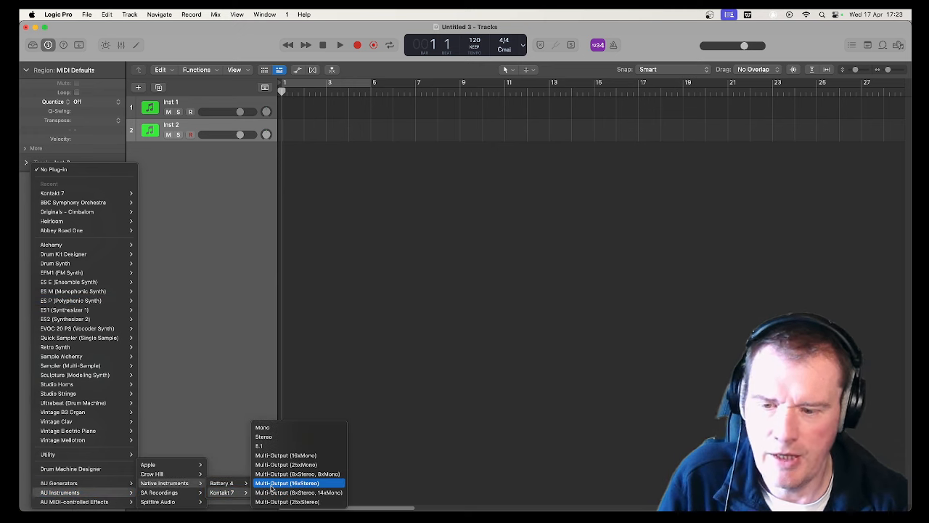
click(271, 484)
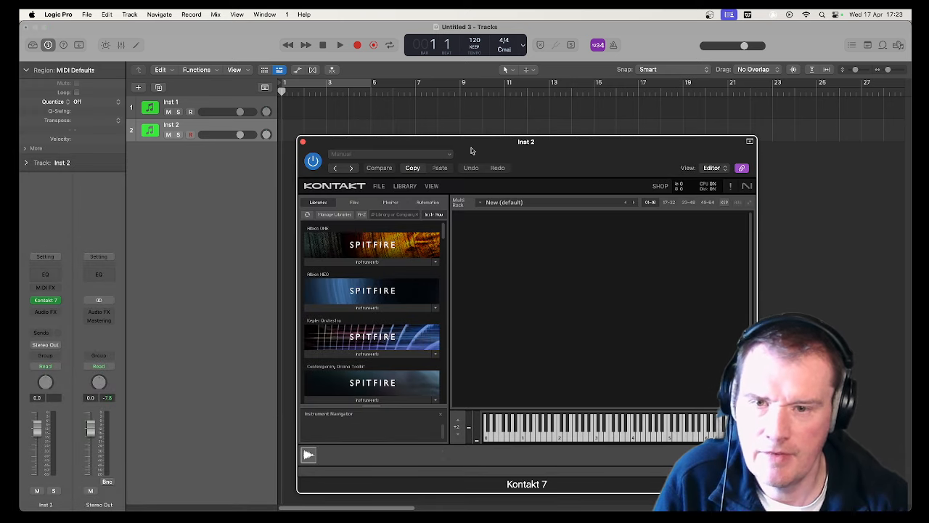
Show the mixer below the tracks and move the Kontakt window clear of the channel strips
drag(471, 150, 414, 89)
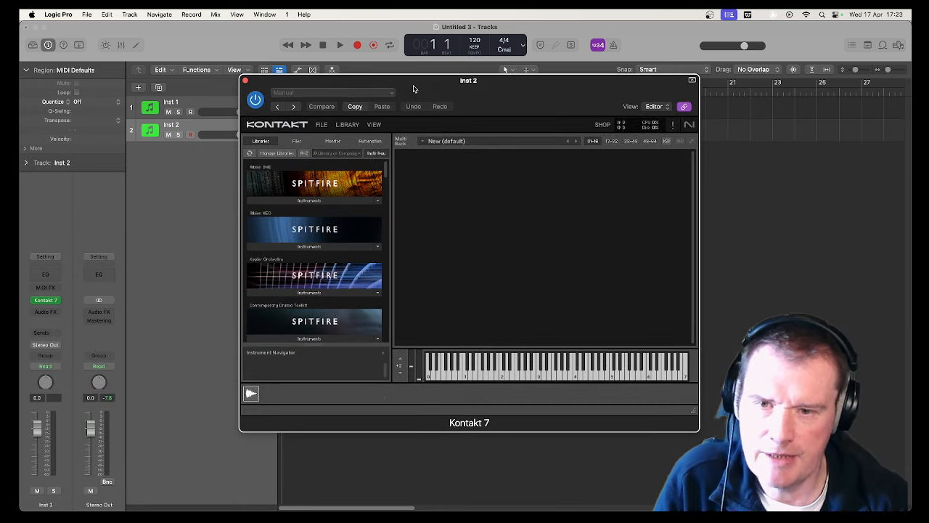
click(372, 126)
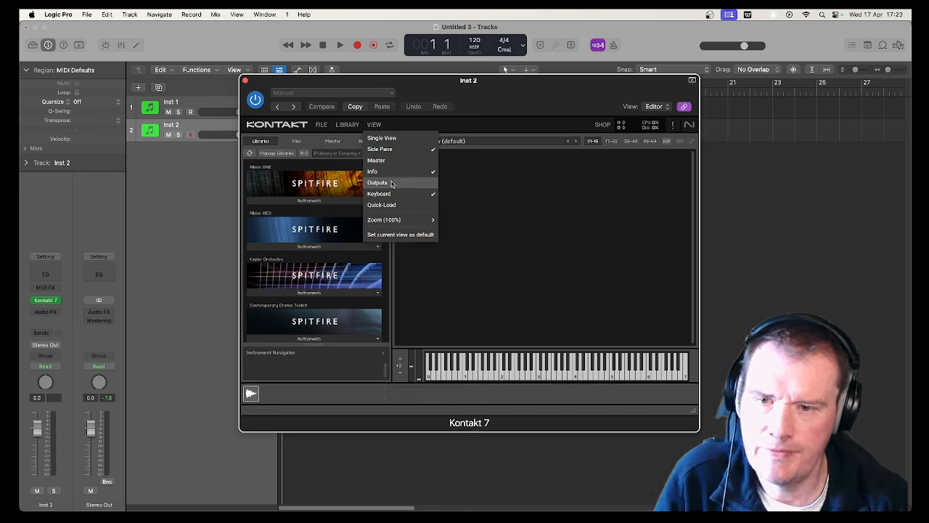
click(535, 201)
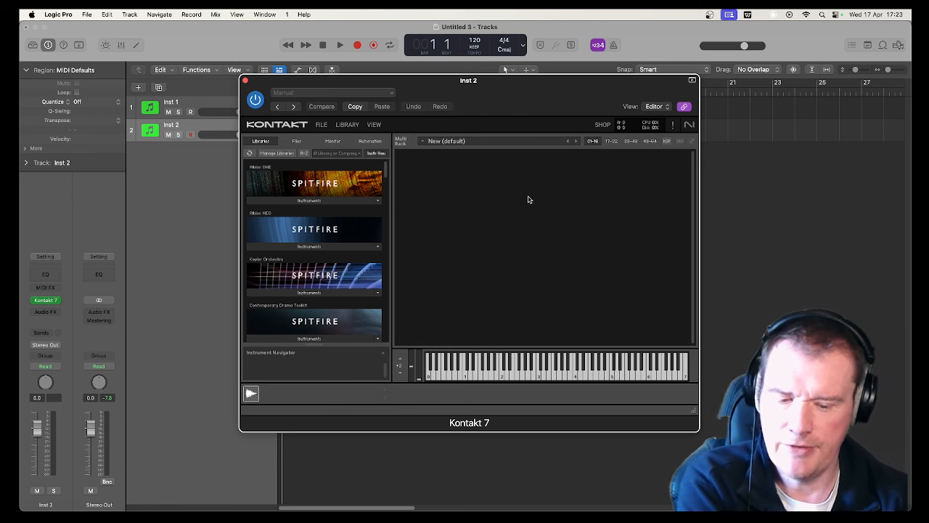
click(202, 182)
key(x)
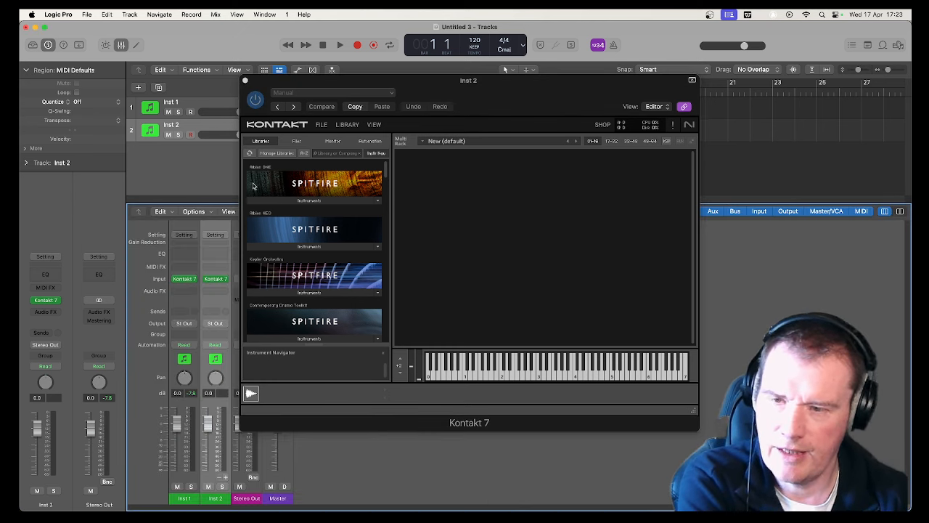
drag(315, 86, 496, 108)
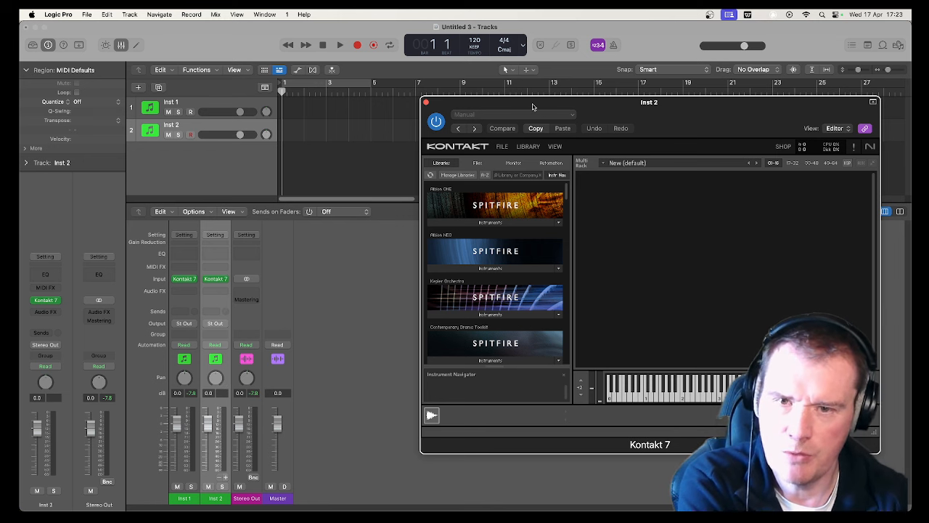
drag(534, 107, 443, 102)
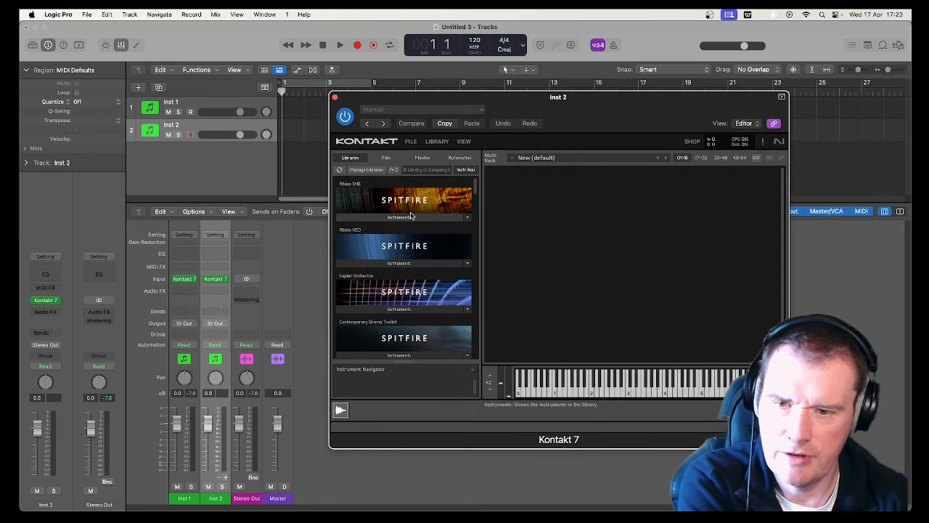
Show Kontakt's Outputs section and apply the factory output preset Stereo 16x
click(462, 141)
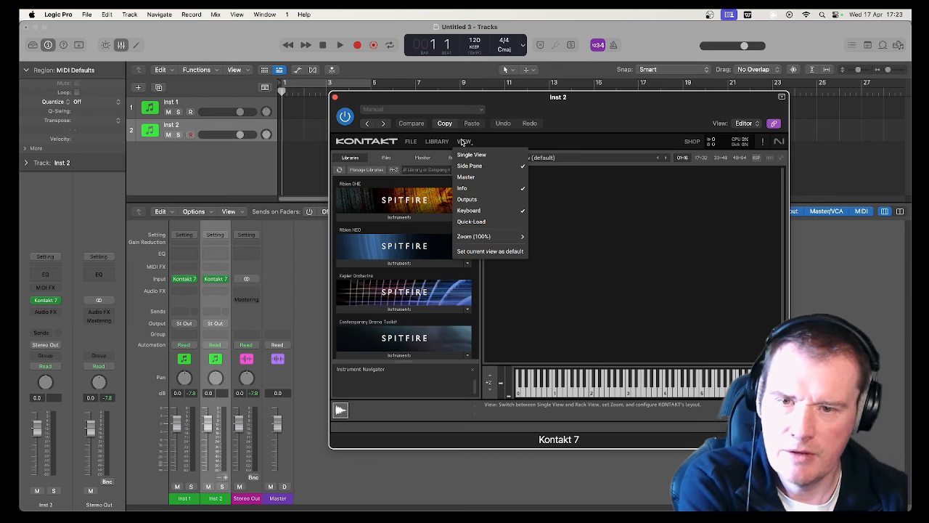
click(473, 200)
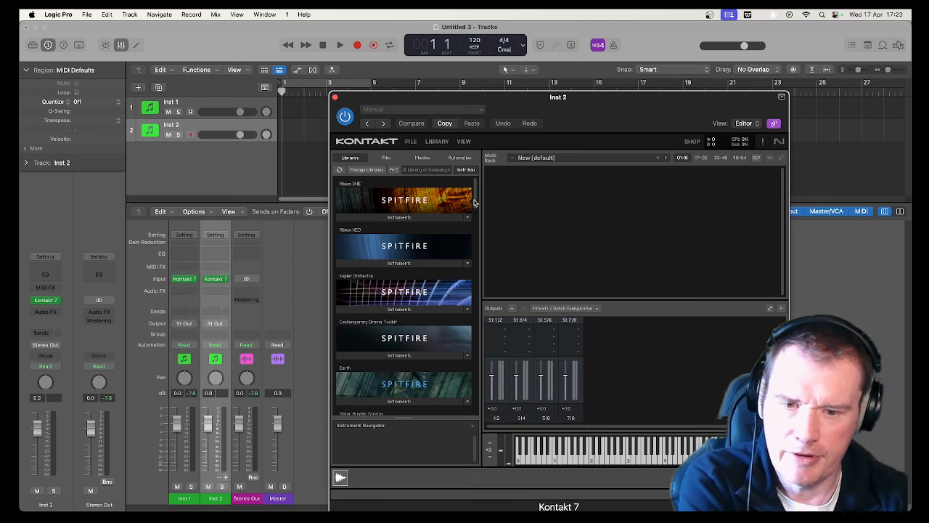
drag(498, 98, 458, 47)
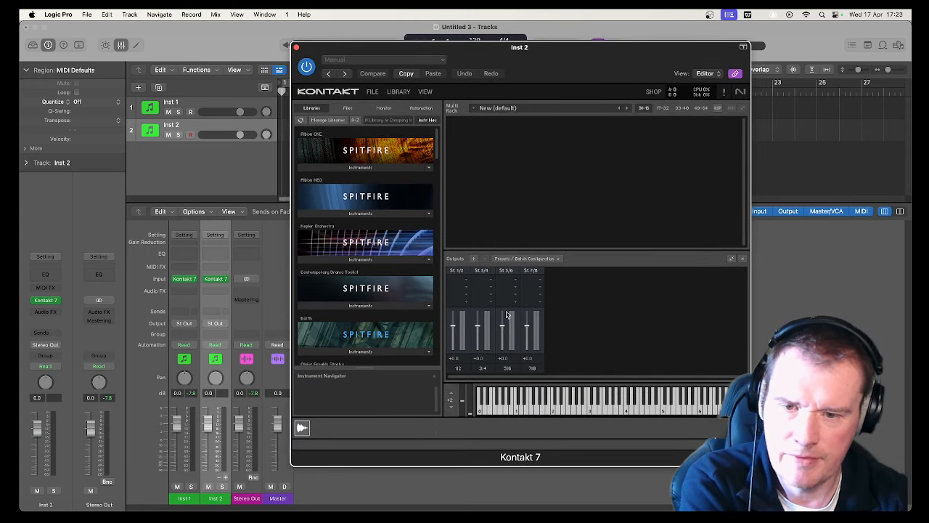
click(529, 259)
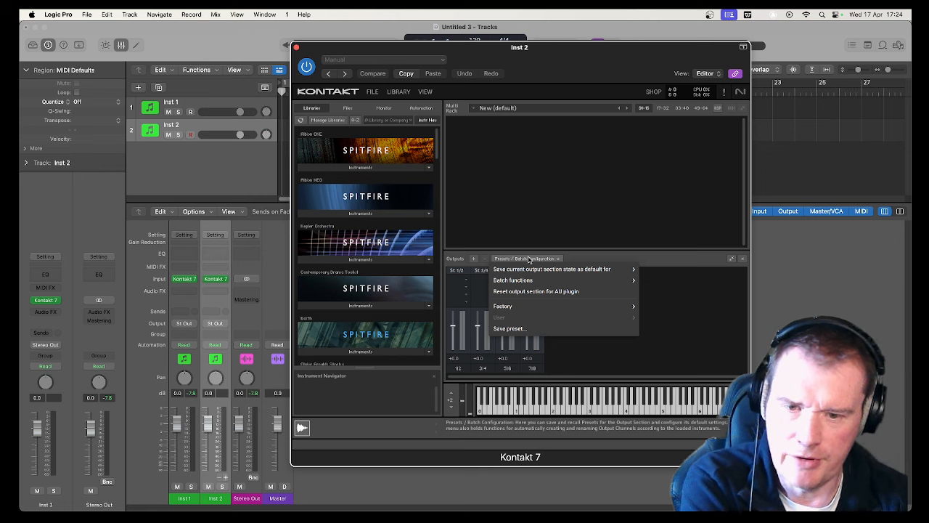
mouse_move(567, 307)
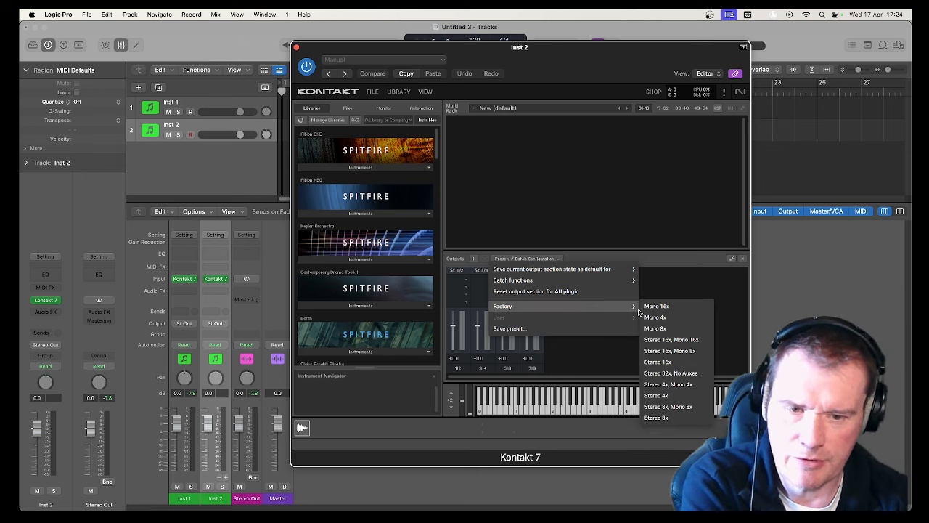
click(676, 362)
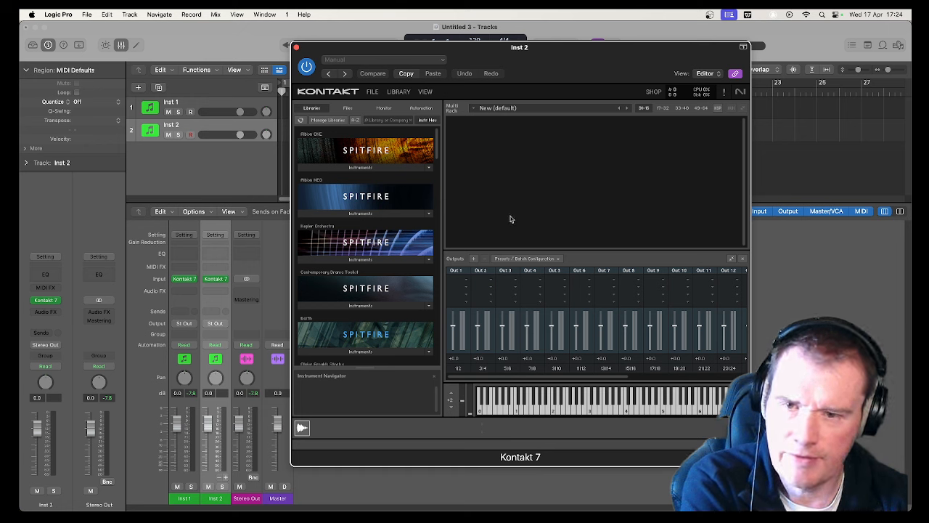
Load the Albion ONE Strings patch into the multi-output Kontakt and route its output to Out 2
click(356, 168)
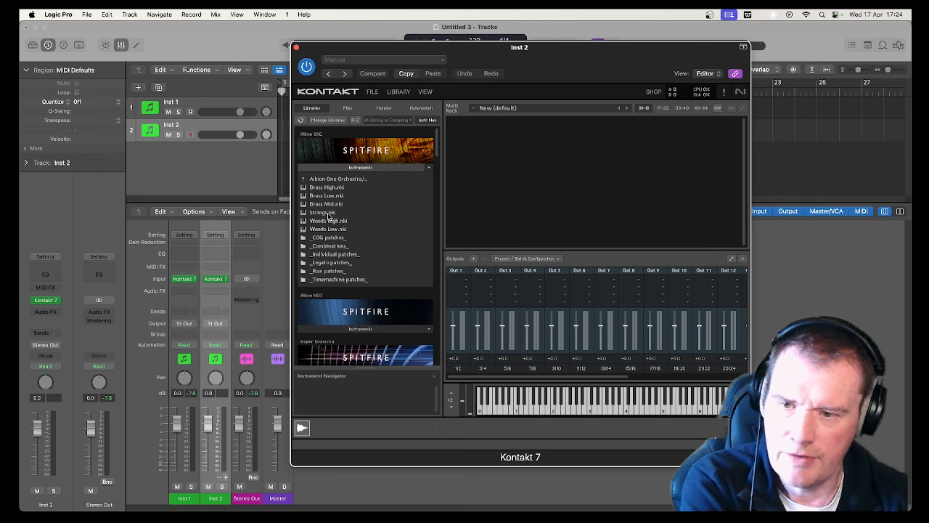
drag(329, 215, 517, 154)
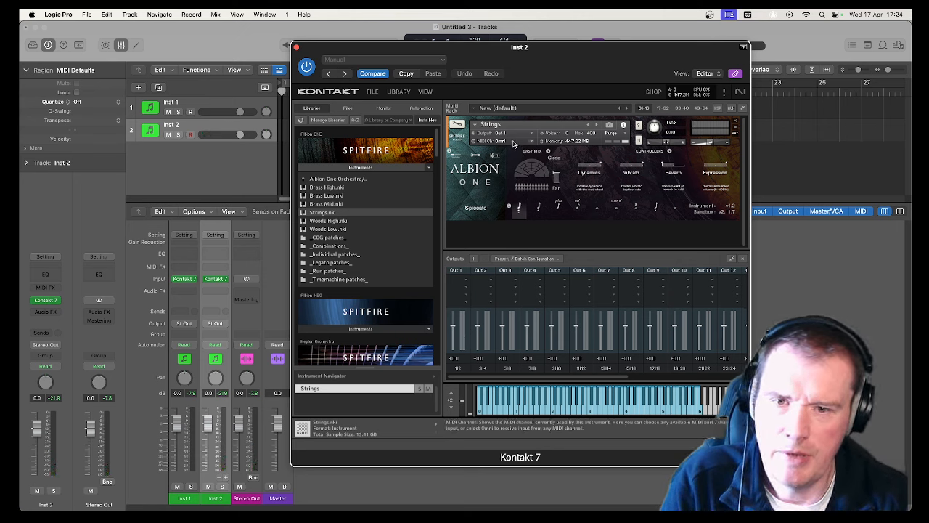
click(512, 135)
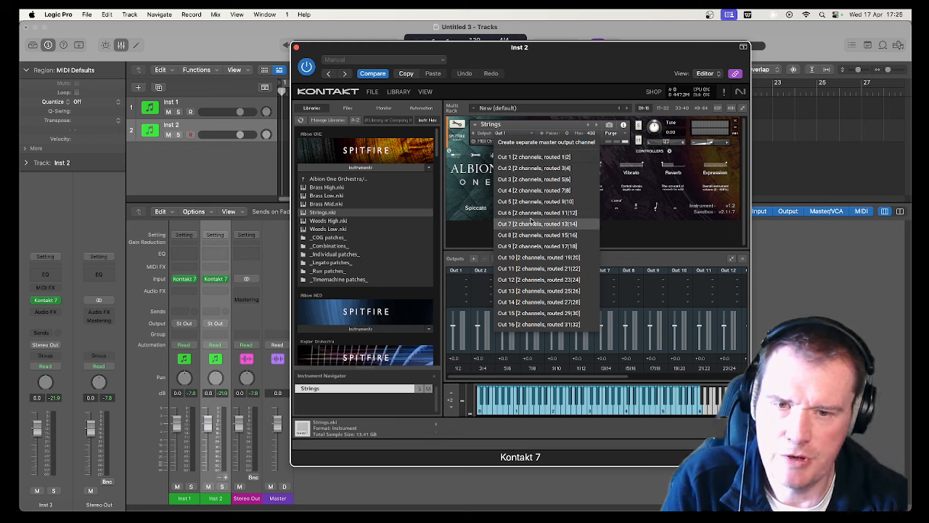
click(532, 168)
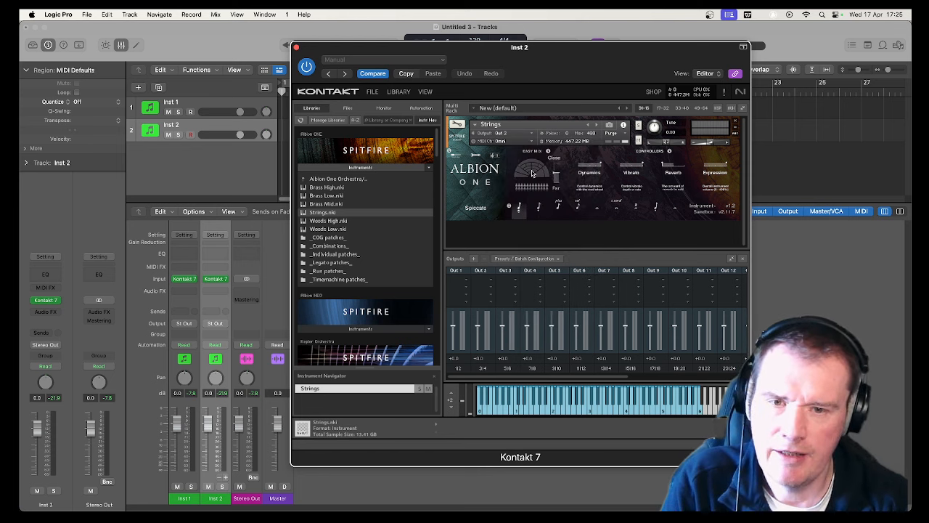
Try the Strings patch's output on Out 3 and on Out 5 to compare the output meters
click(519, 135)
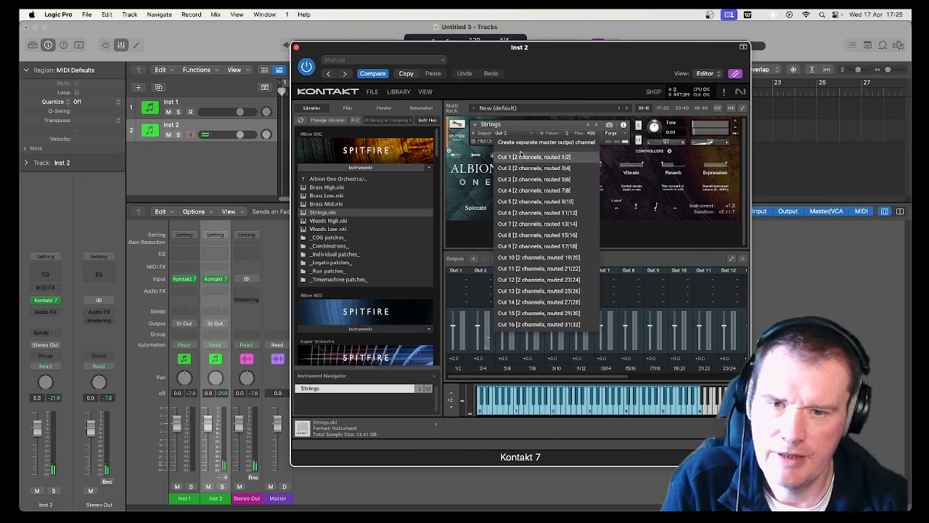
click(525, 179)
click(518, 135)
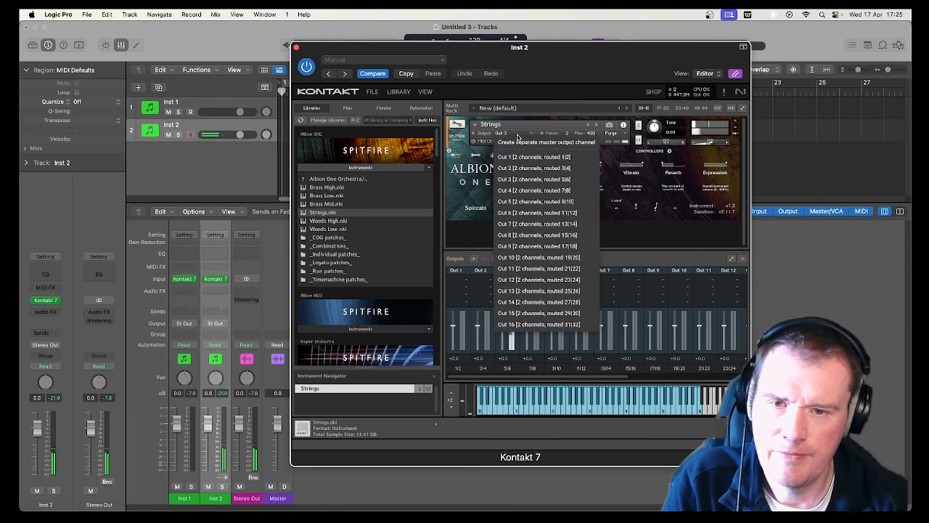
click(523, 204)
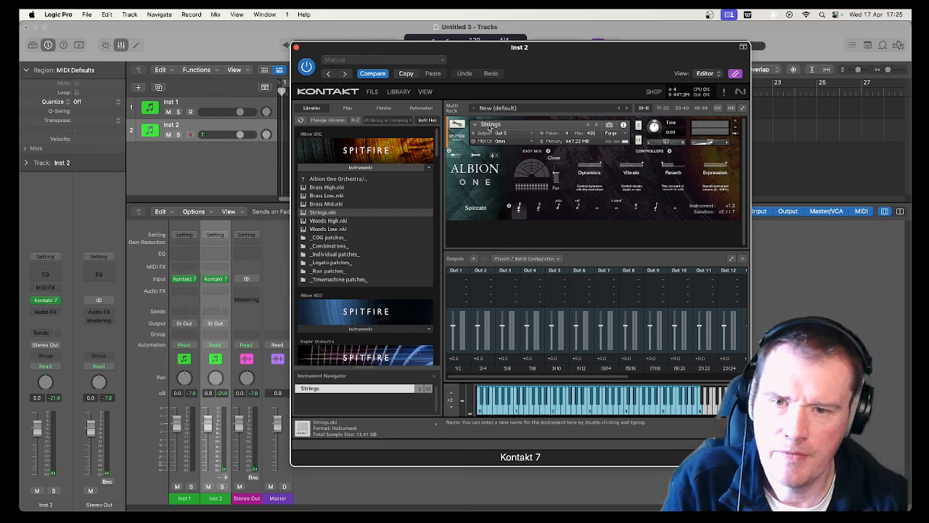
Route the Strings patch to Out 1, and load the Brass Mid patch below it with its output on Out 2
click(493, 133)
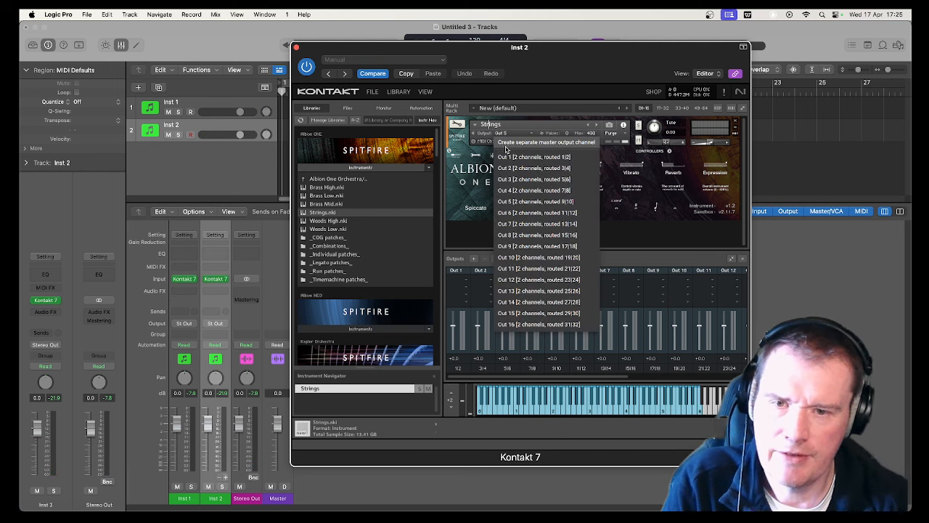
click(511, 157)
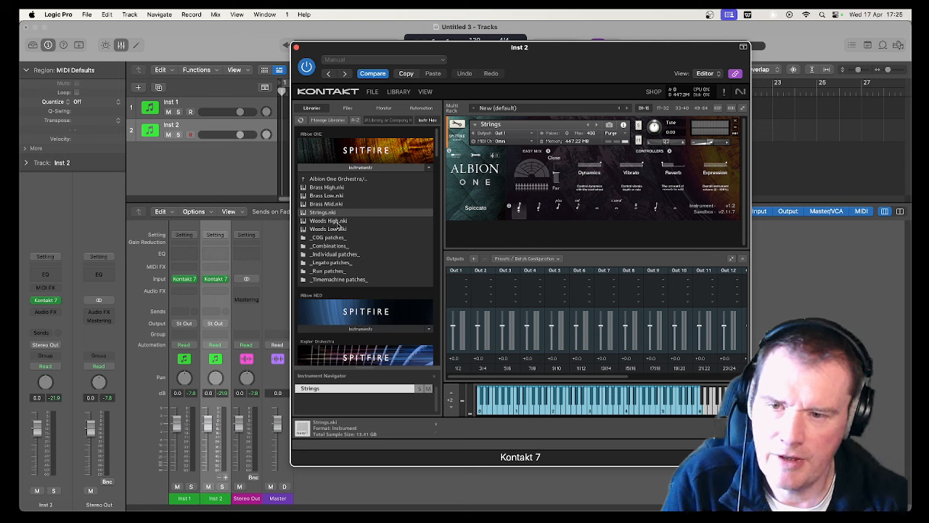
drag(323, 204, 506, 240)
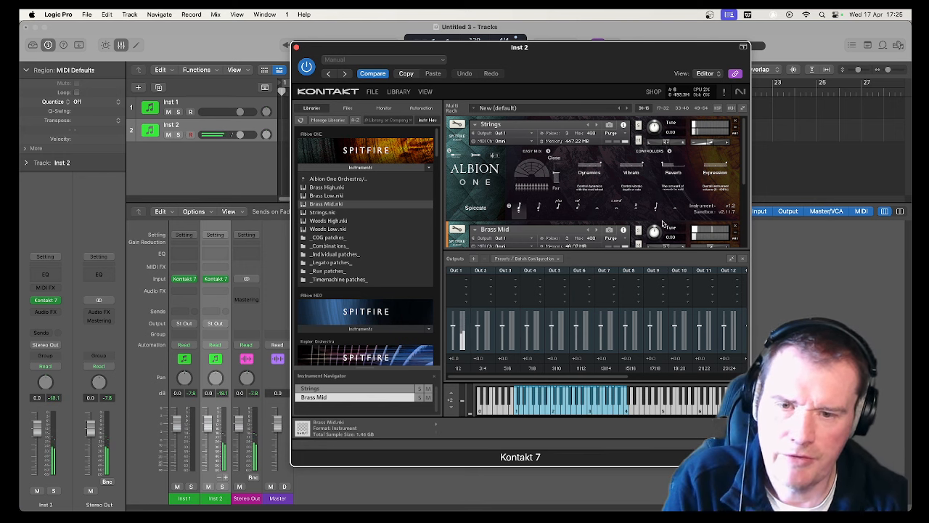
click(534, 240)
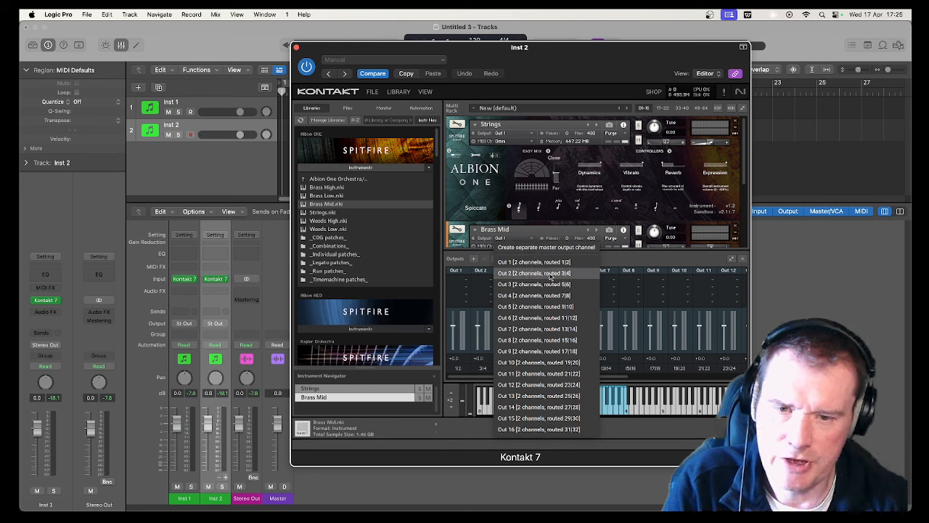
click(540, 273)
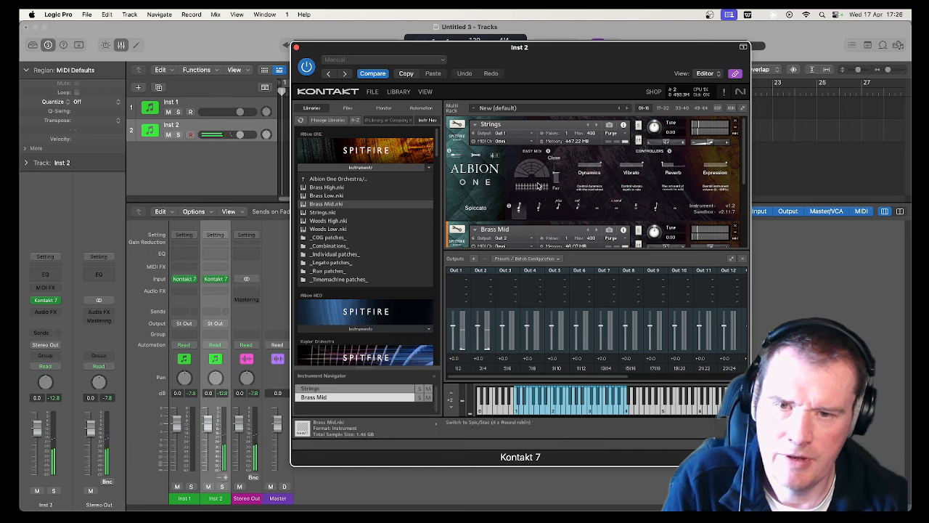
Assign Strings to MIDI channel 1 and Brass Mid to MIDI channel 2 on Port A
click(521, 144)
mouse_move(559, 162)
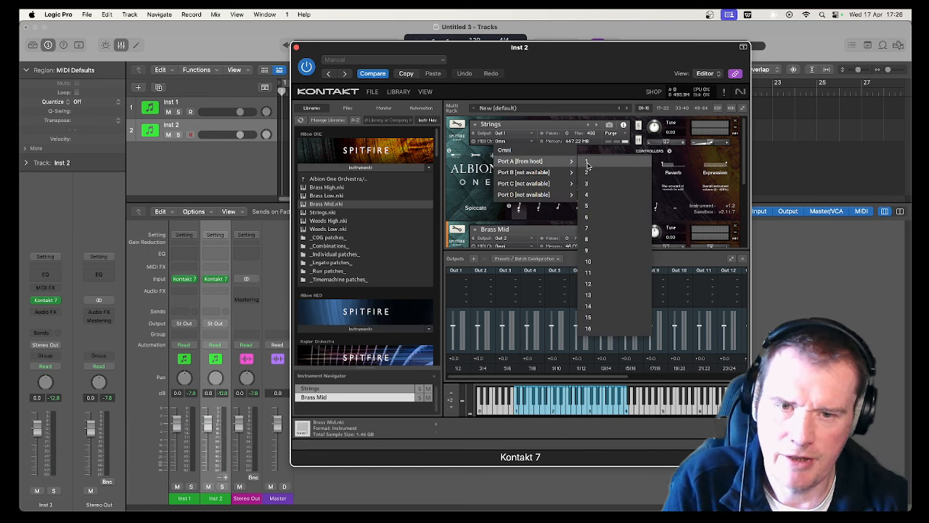
click(588, 165)
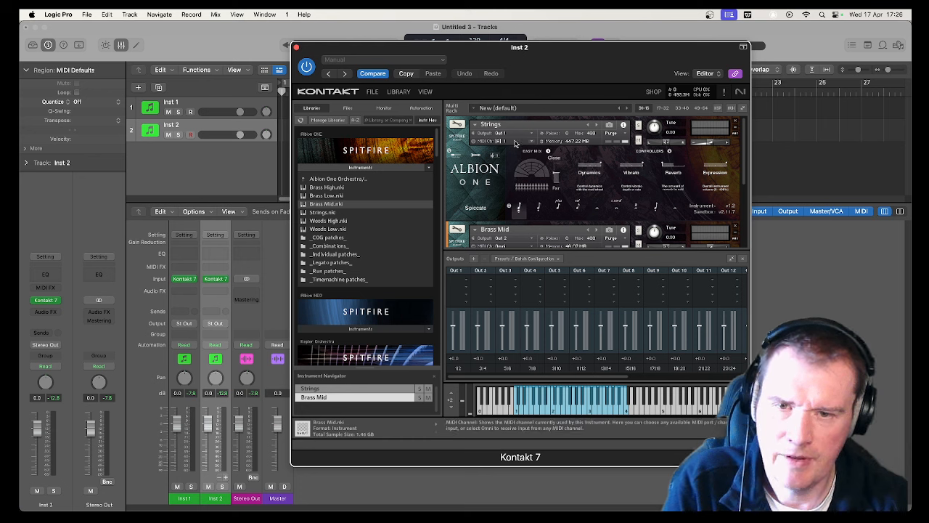
scroll(517, 175, down, 2)
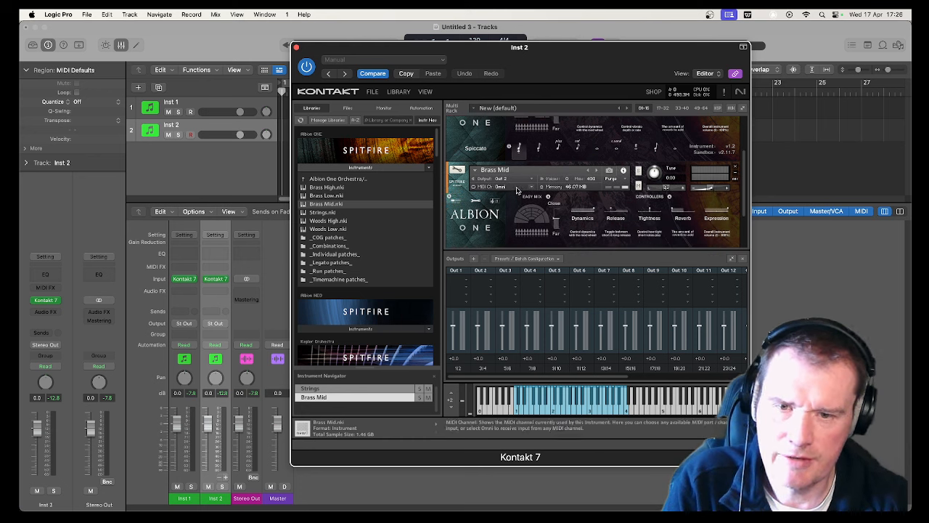
click(518, 187)
mouse_move(537, 206)
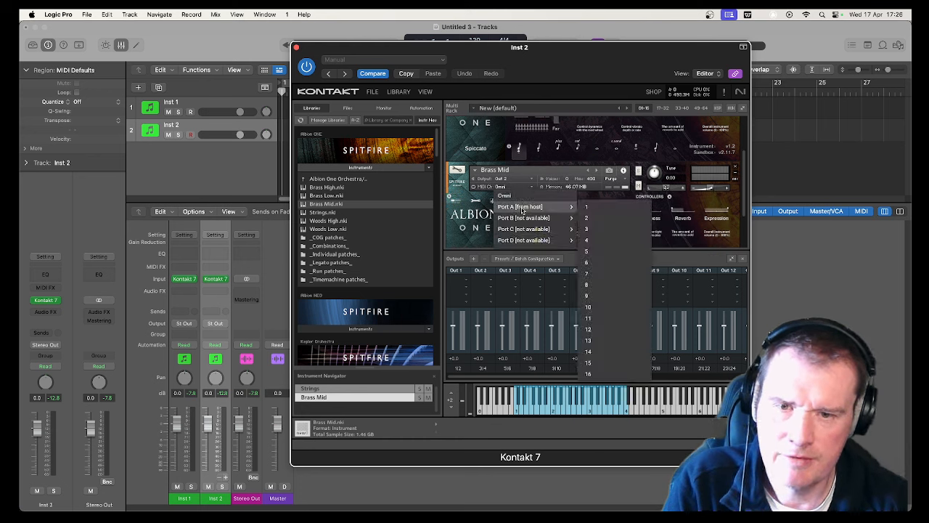
click(589, 217)
scroll(609, 185, up, 2)
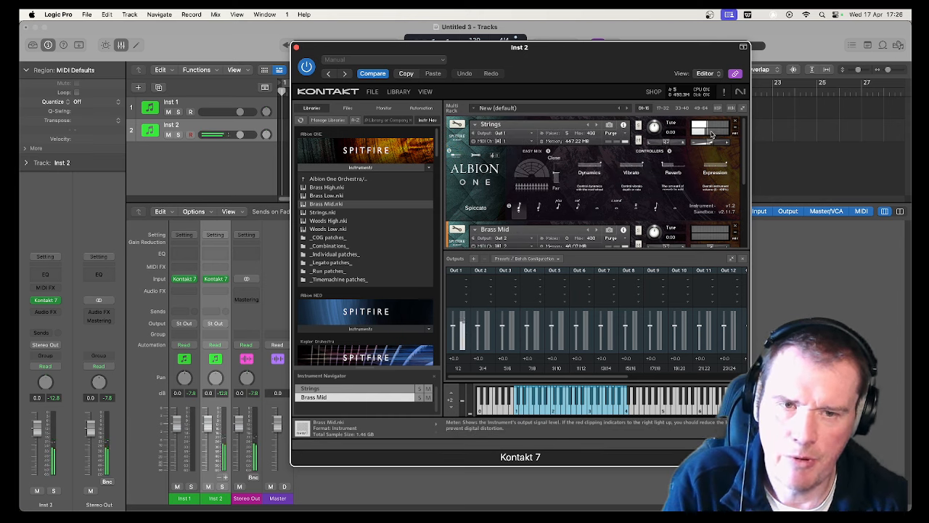
scroll(707, 145, down, 1)
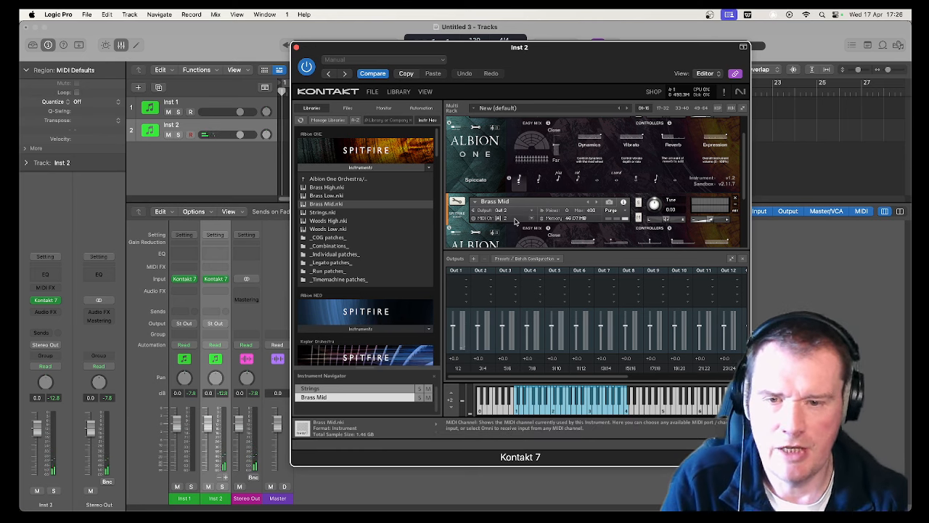
Move the Kontakt window off the track area and set the Inst 2 track's MIDI In Channel to 1
drag(353, 53, 440, 61)
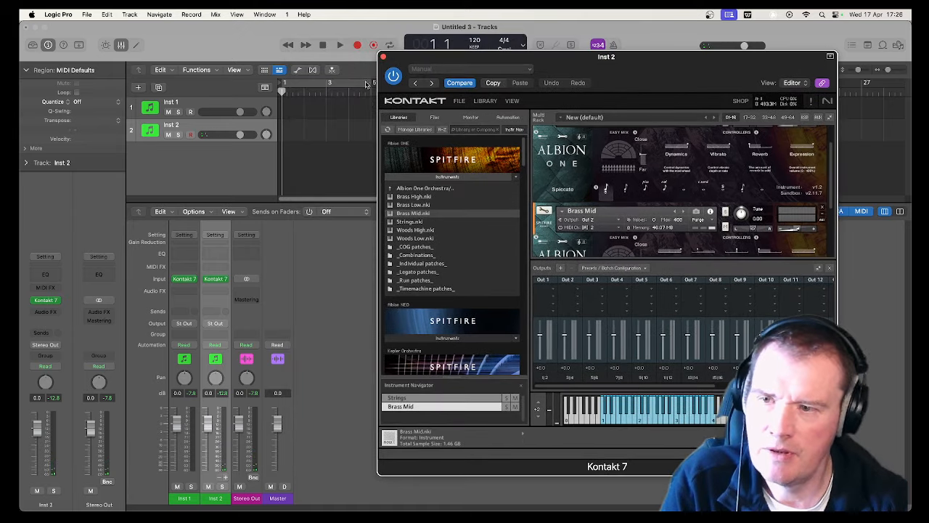
click(229, 126)
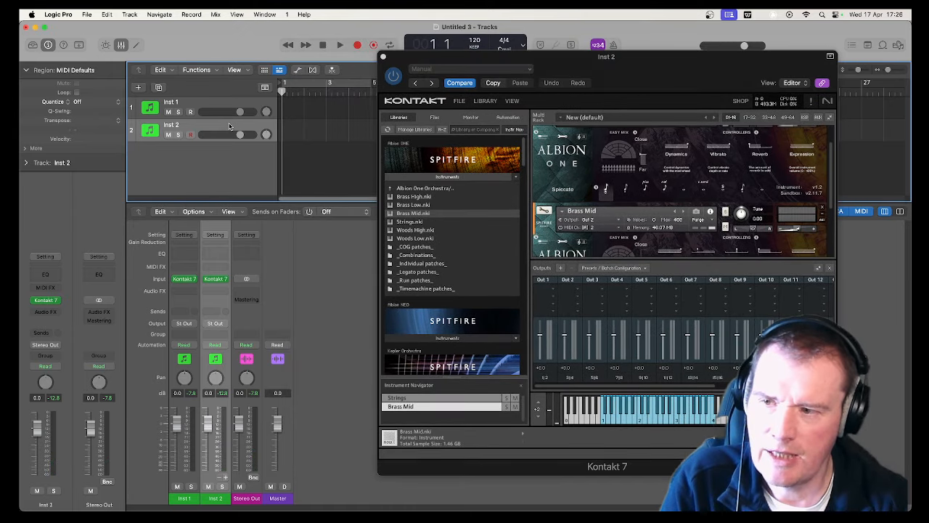
click(27, 163)
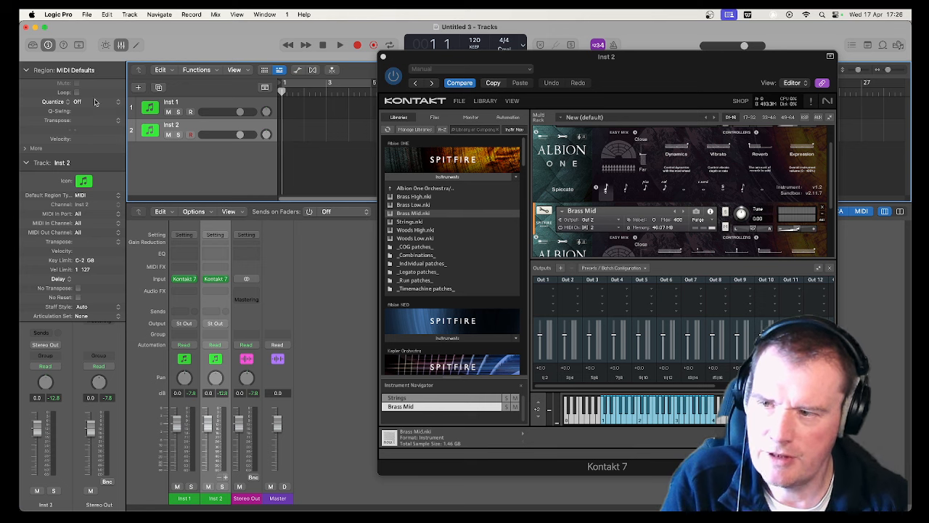
click(83, 217)
click(85, 216)
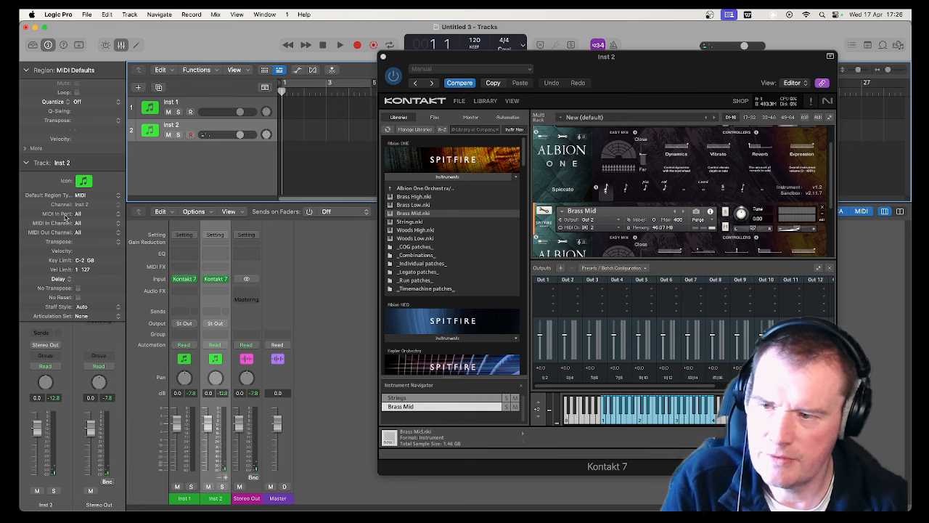
click(91, 225)
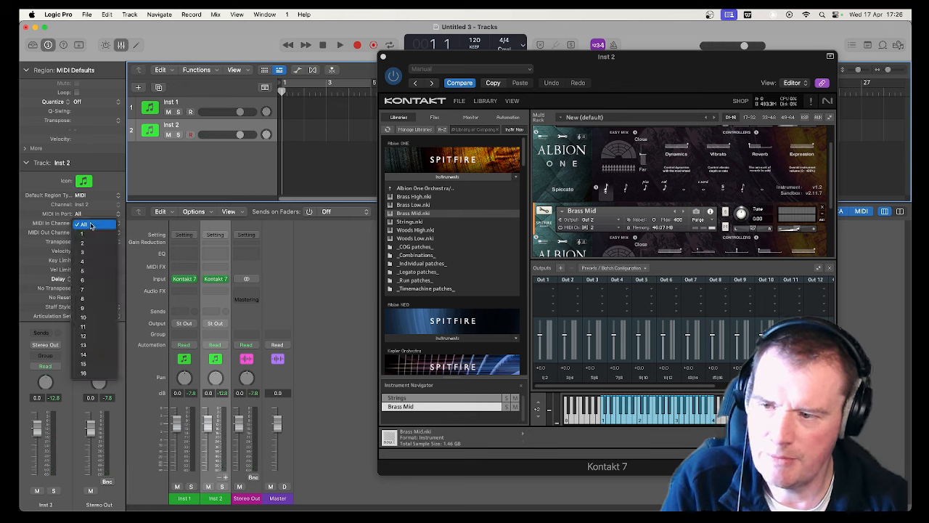
click(90, 234)
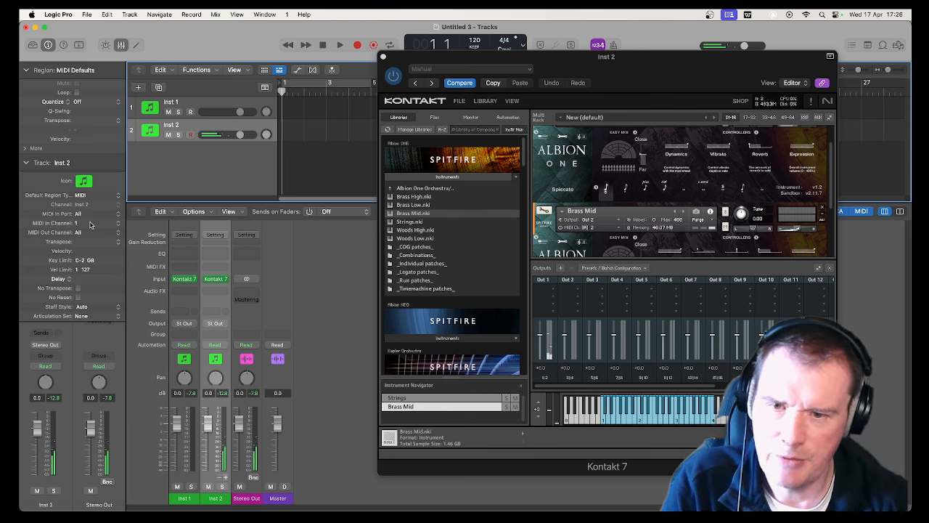
Try the Inst 2 track's MIDI In Channel on 2, and return it to 1
click(90, 225)
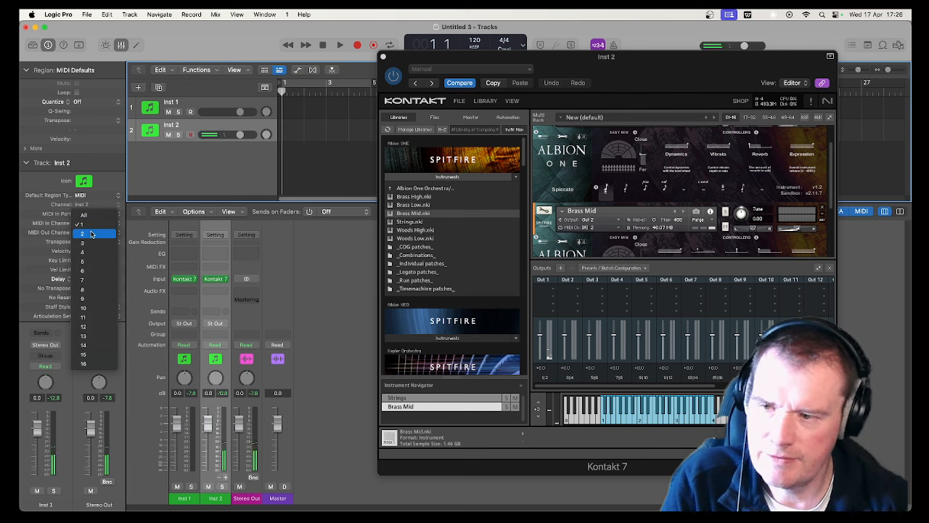
click(92, 231)
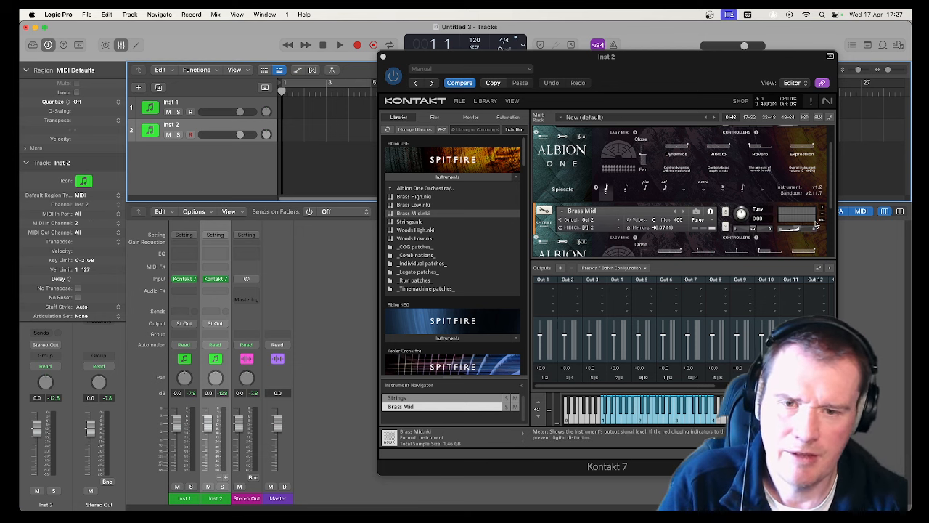
click(96, 223)
click(98, 214)
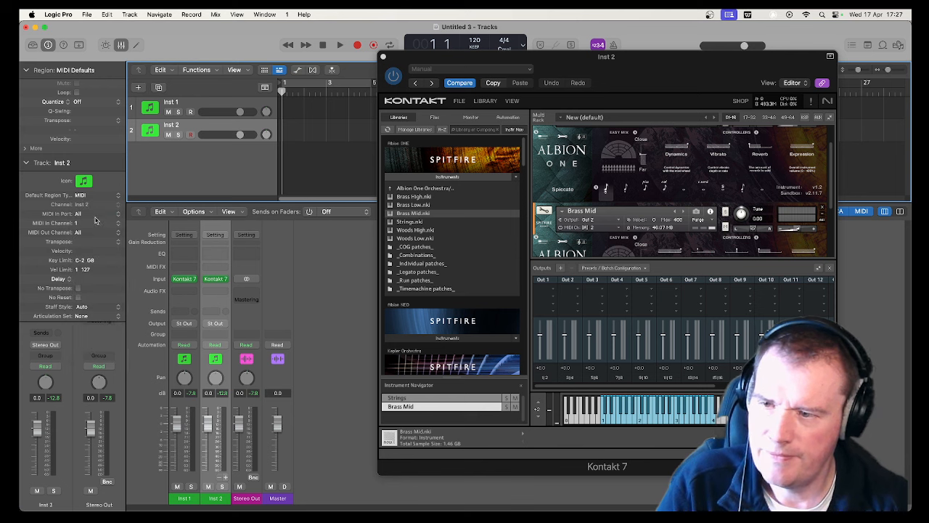
Add an aux channel strip for Kontakt's outputs 3-4 to Inst 2 and create a track for it
click(225, 478)
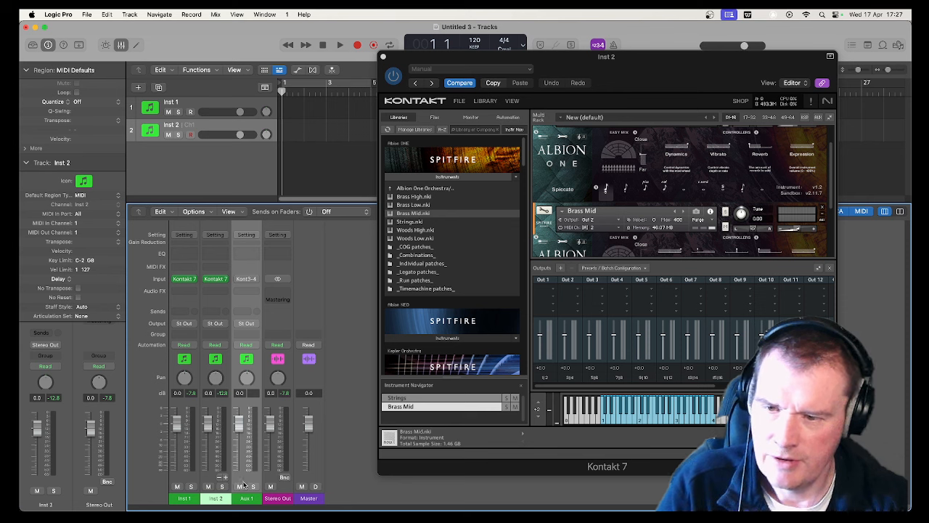
right_click(246, 272)
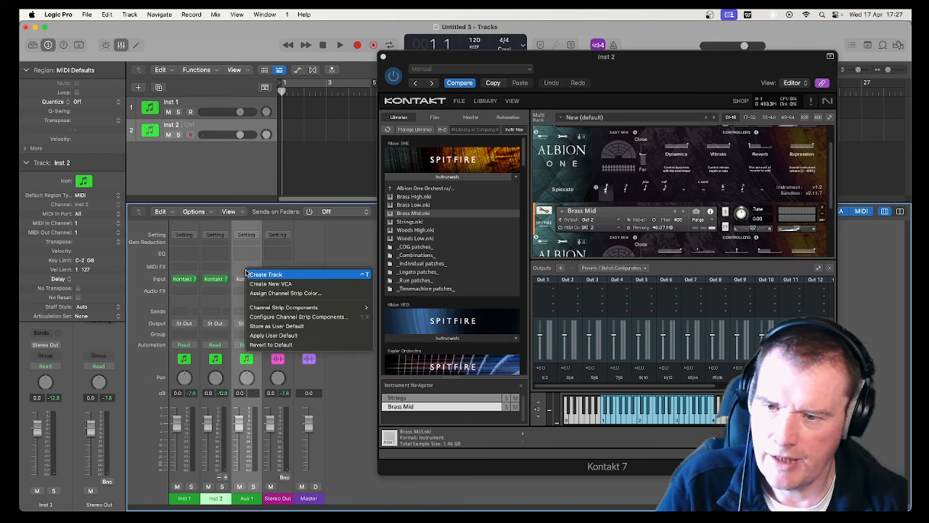
click(265, 274)
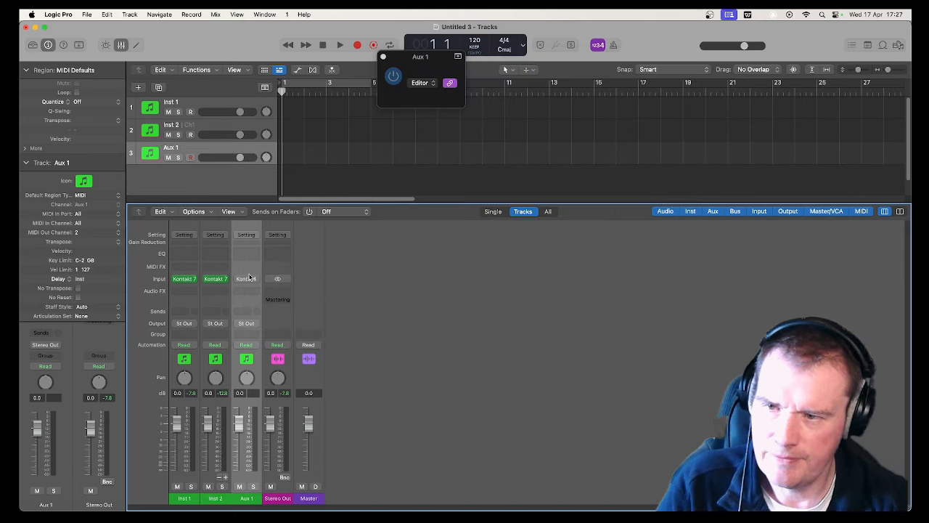
Switch between the Aux 1 and Inst 2 tracks to check that each one plays its own patch
click(196, 149)
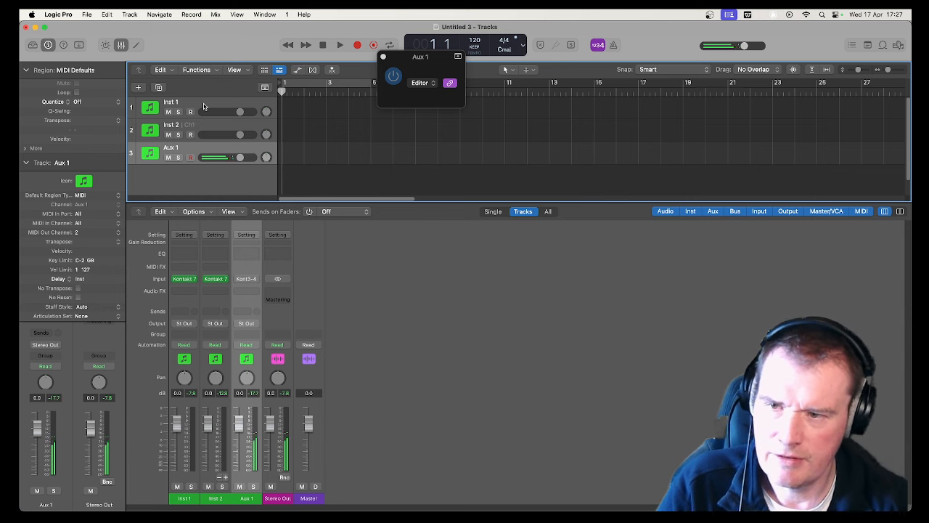
click(208, 128)
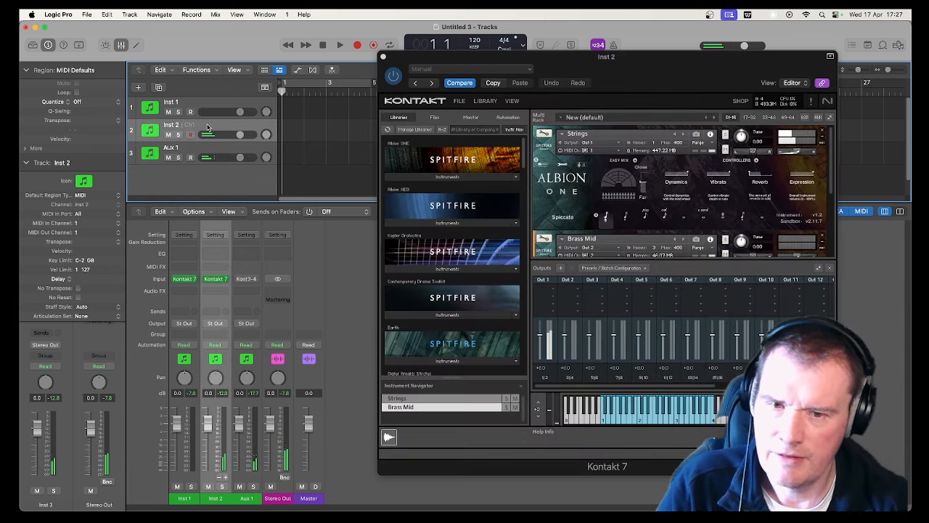
click(221, 148)
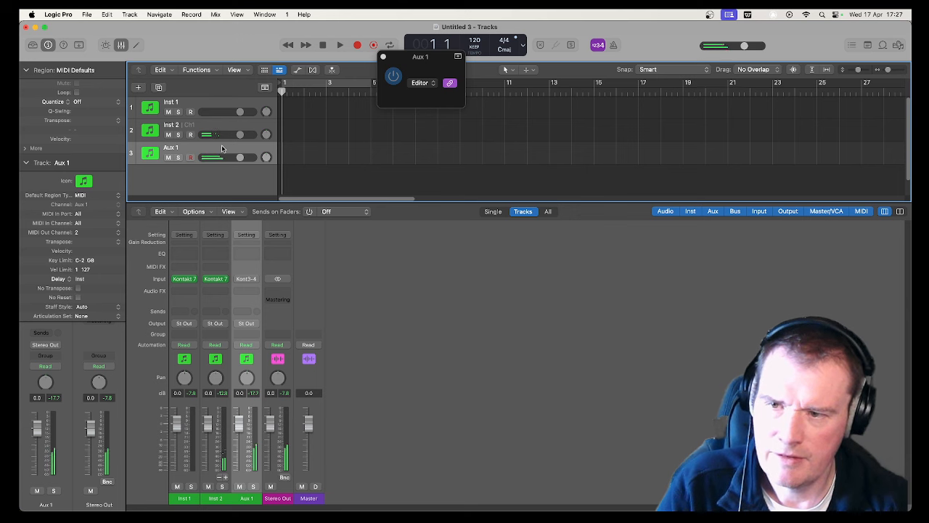
click(224, 133)
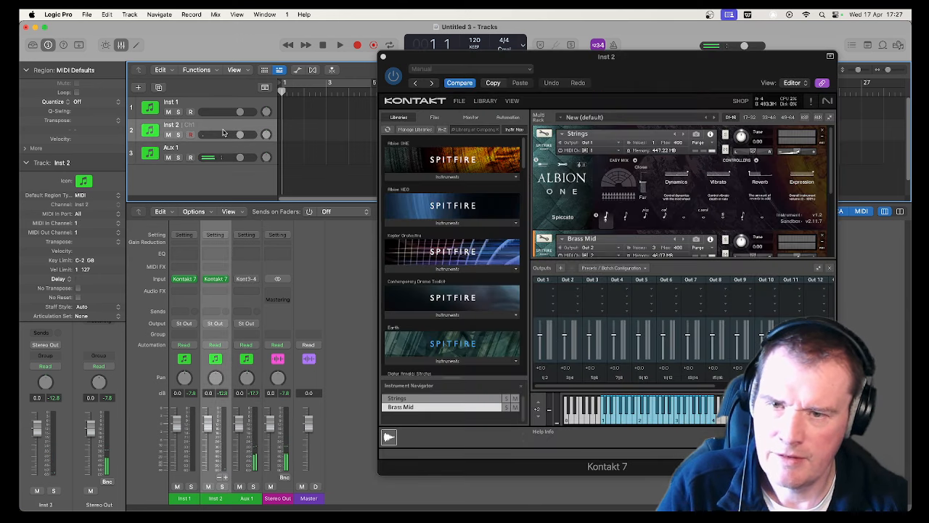
Unlink the Kontakt window from the track selection and test it by switching between Aux 1 and Inst 2
click(823, 83)
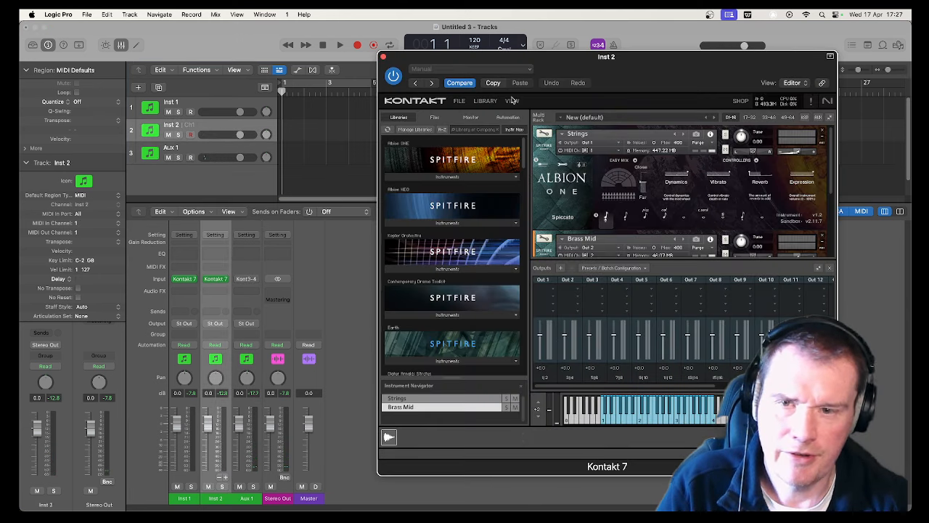
click(245, 148)
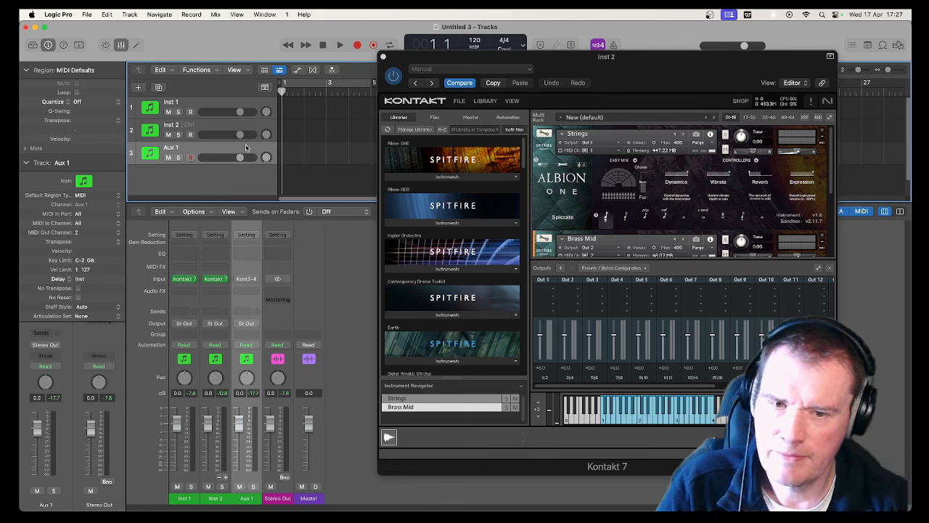
click(249, 125)
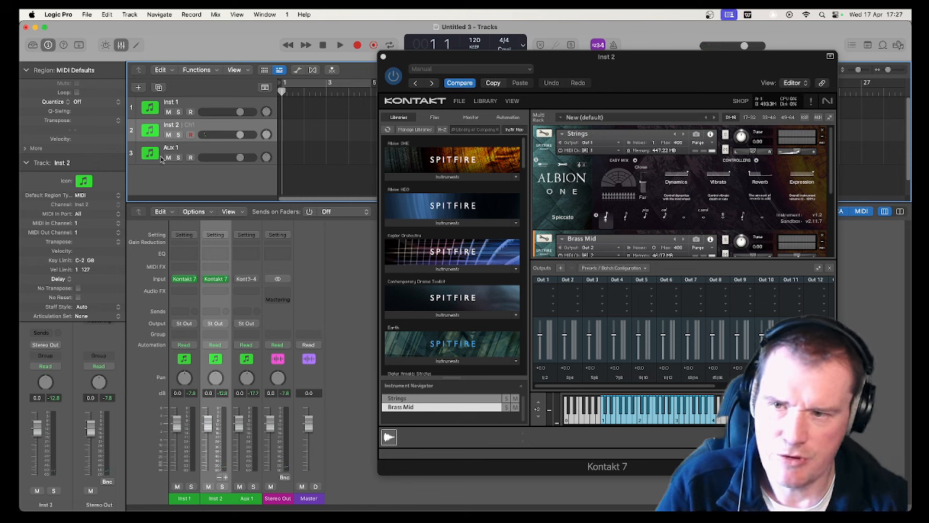
Select the Aux 1 track and collapse its track parameters to reveal its full channel strip
click(223, 152)
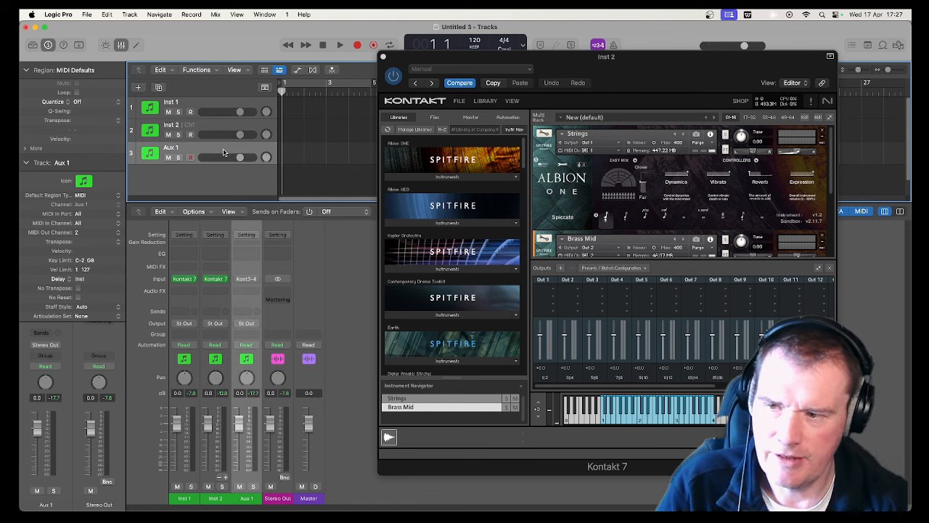
click(24, 162)
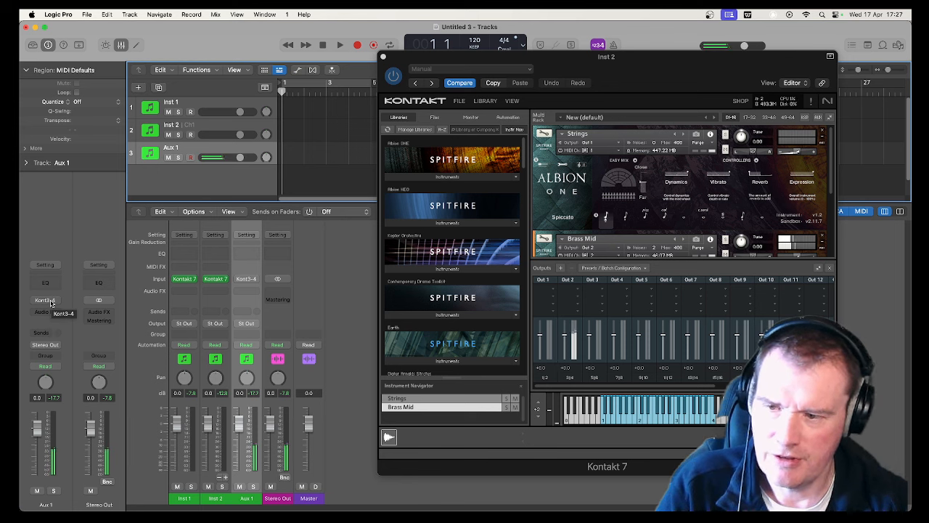
Turn on cycle mode and record a short MIDI part on the Inst 2 track starting at bar 2
click(215, 126)
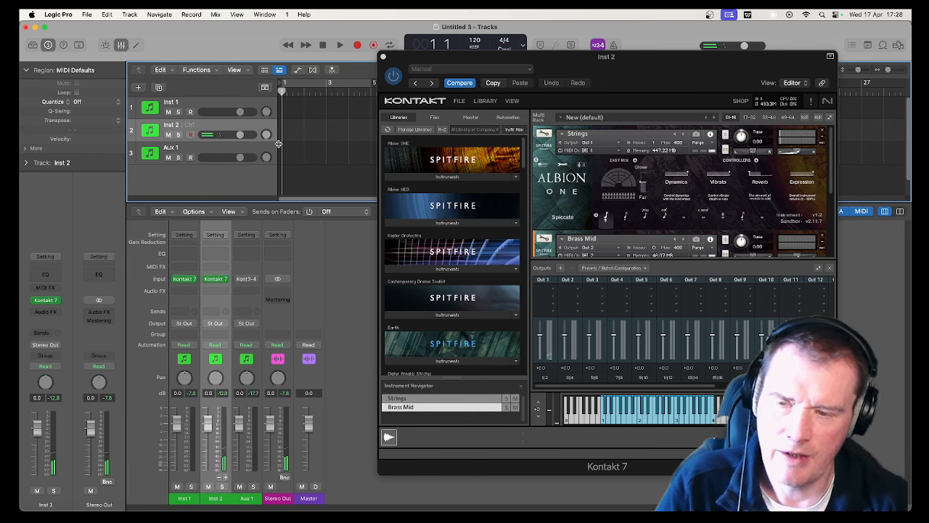
click(313, 85)
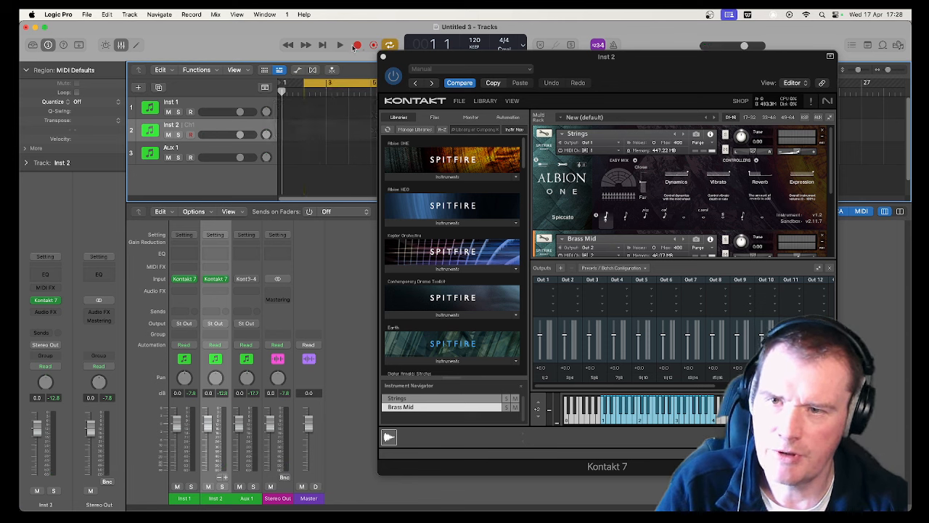
click(357, 45)
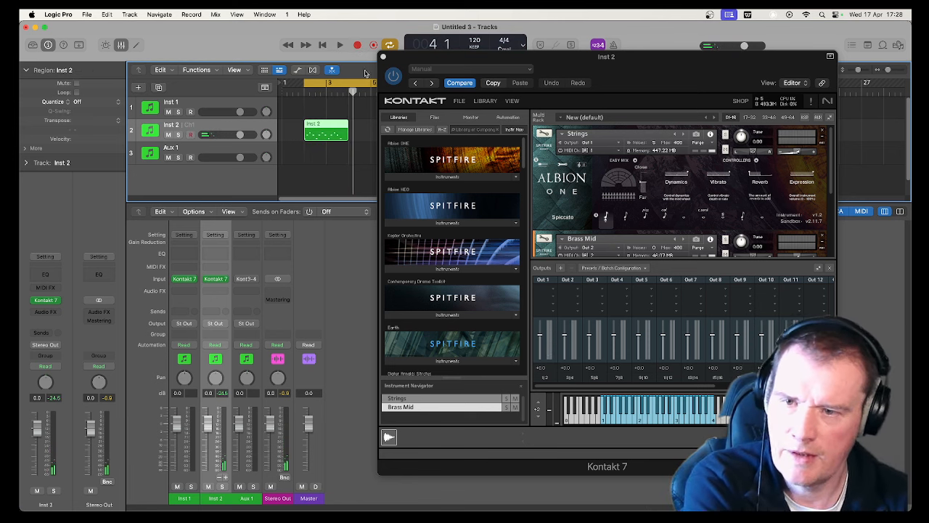
Quantize all notes of the recorded Inst 2 region to 1/16 notes and play the region back
double_click(325, 127)
key(super+a)
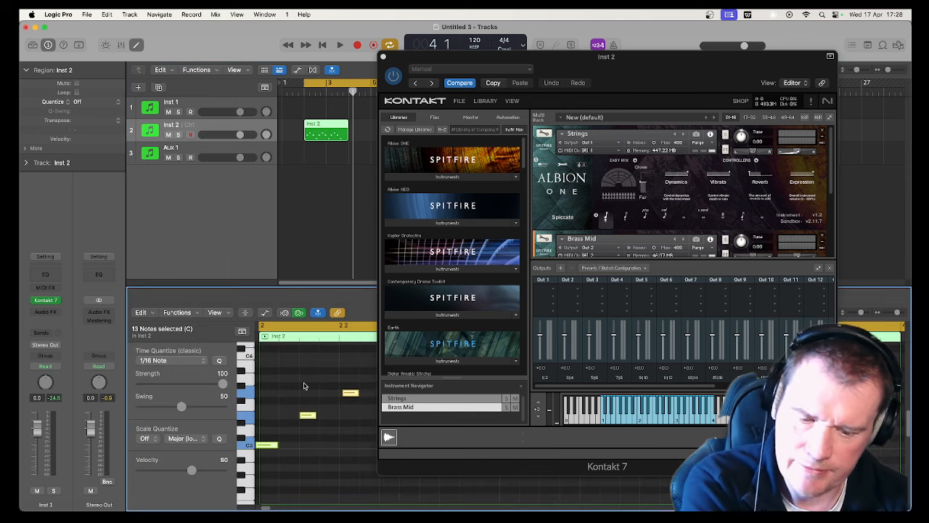
key(space)
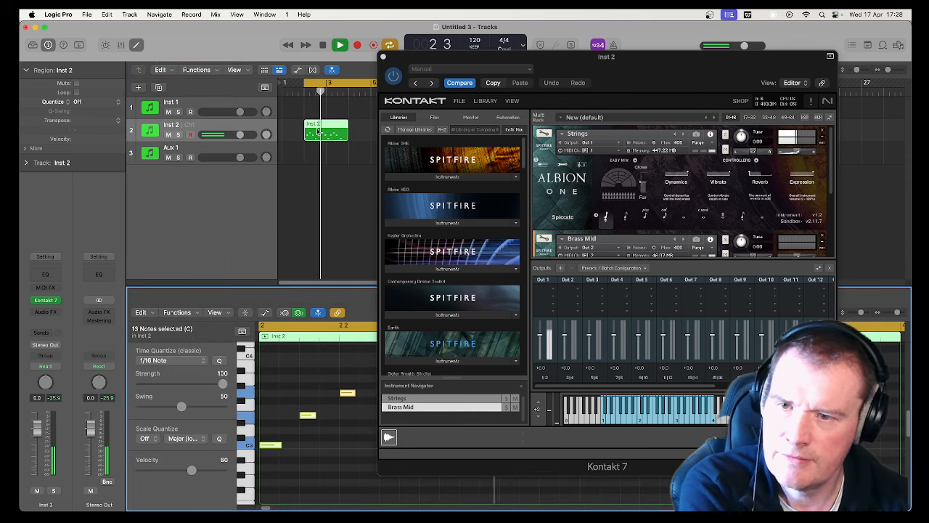
key(space)
Close the Kontakt window, move the last seven notes of the Inst 2 region one sixteenth earlier and play the result
click(383, 57)
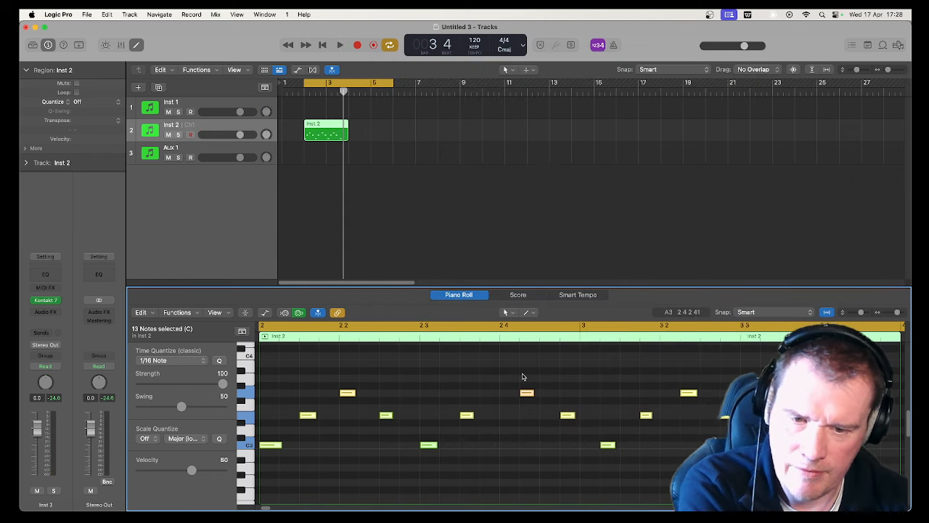
drag(508, 347, 660, 443)
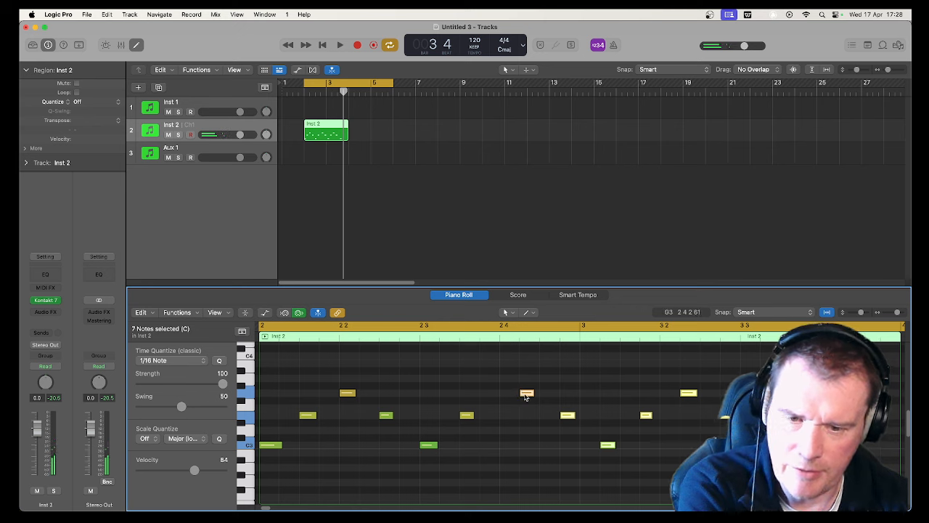
drag(526, 396, 506, 395)
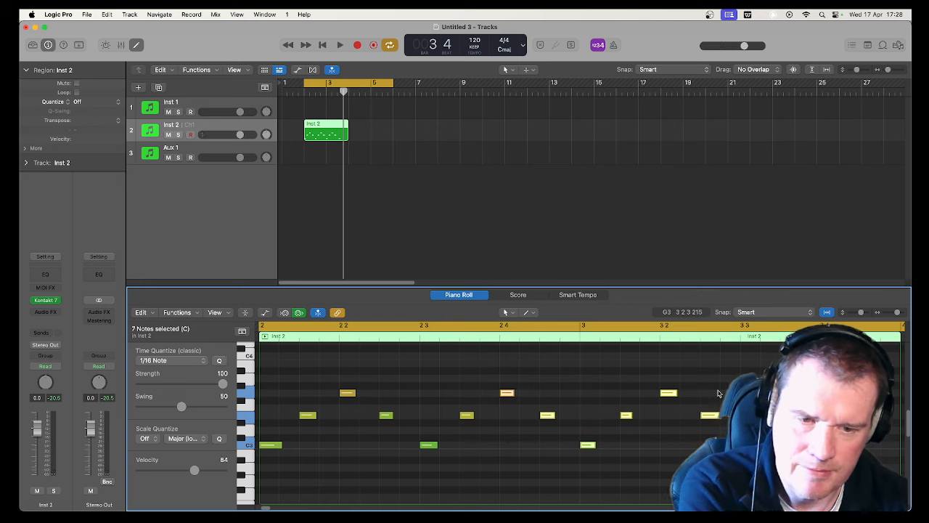
click(776, 437)
drag(748, 444, 744, 443)
key(space)
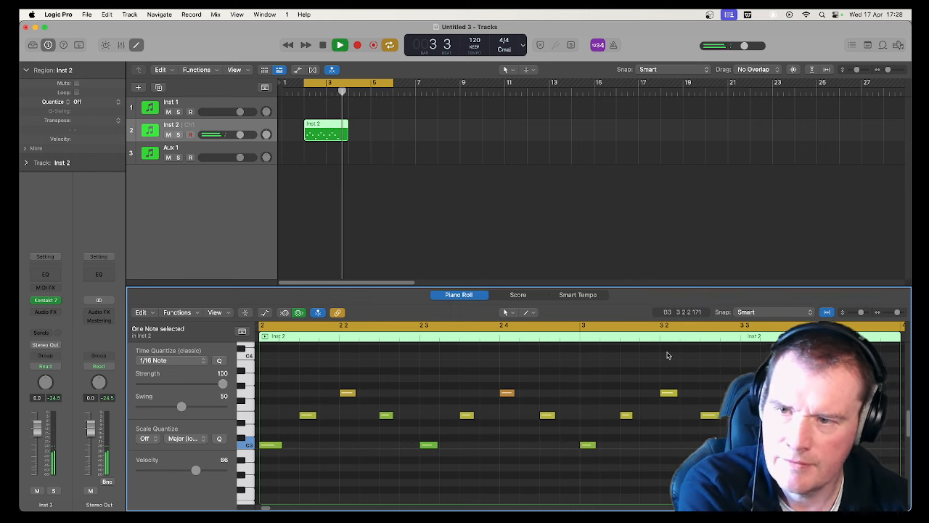
key(space)
Record a short chord part on the Aux 1 track alongside the Inst 2 region
click(207, 150)
key(space)
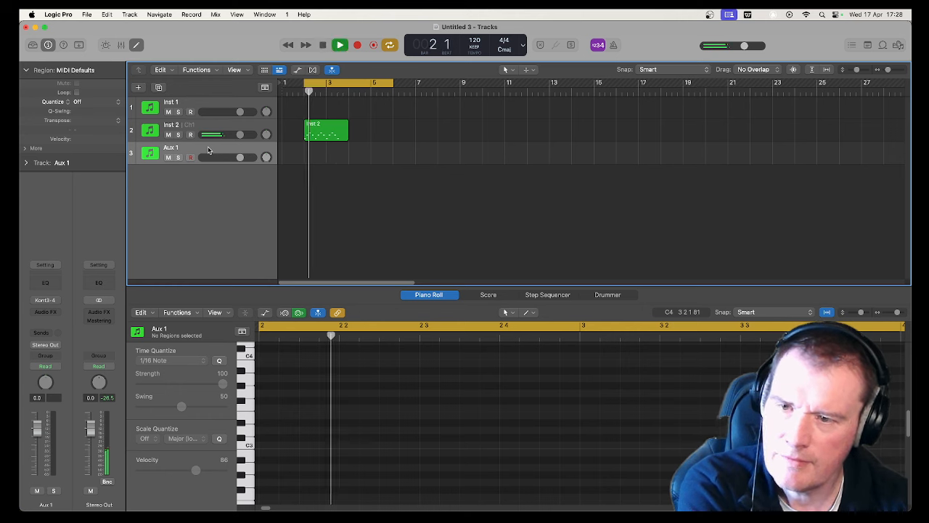
key(space)
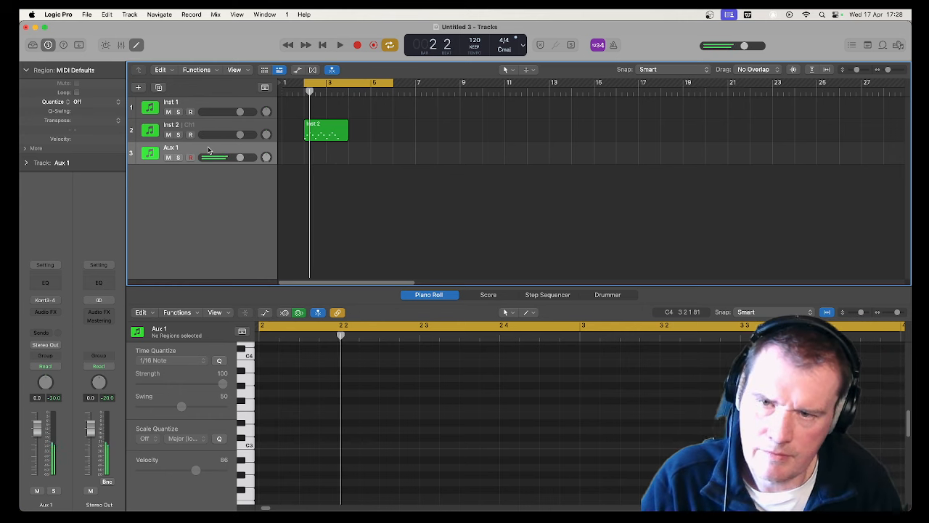
key(r)
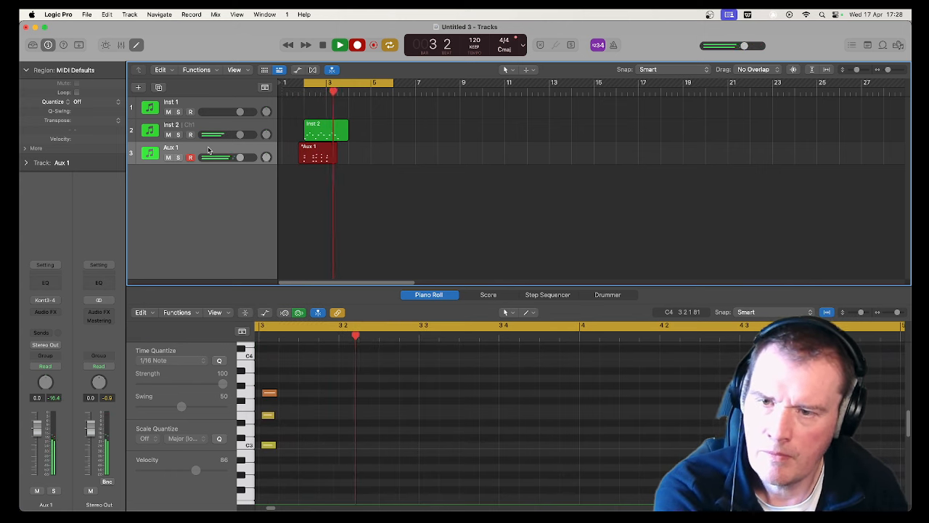
key(space)
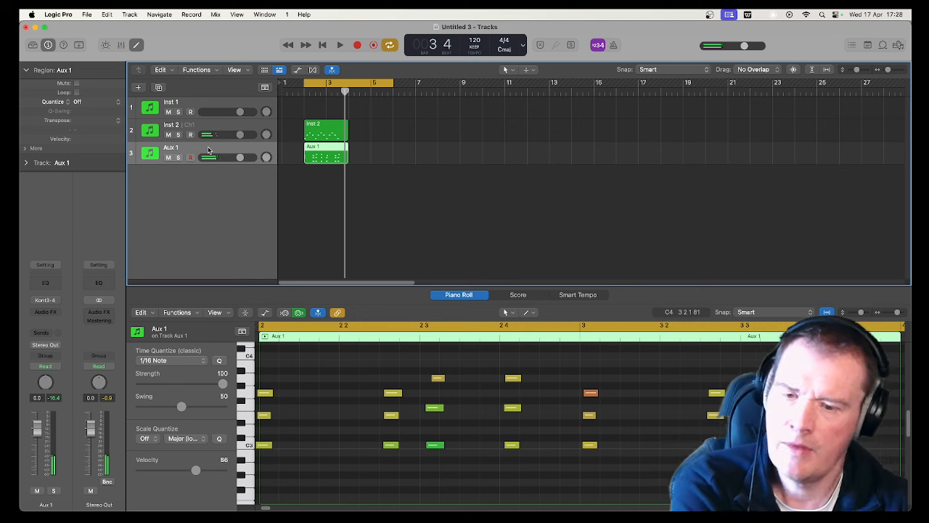
Quantize all notes of the Aux 1 region to 1/16 notes and play both regions together
key(super+a)
key(q)
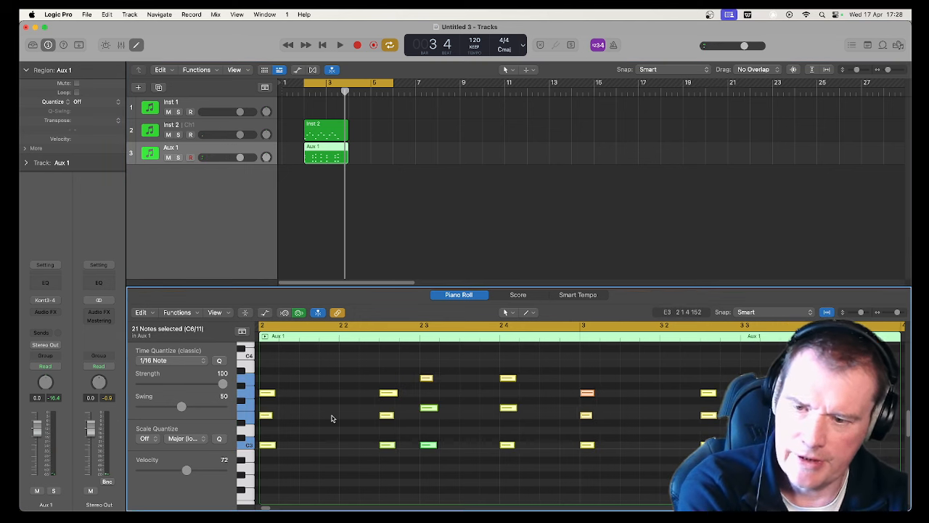
key(space)
Reopen Kontakt from the Inst 2 track, stop playback and collapse the Strings and Brass Mid instruments in the rack
click(239, 132)
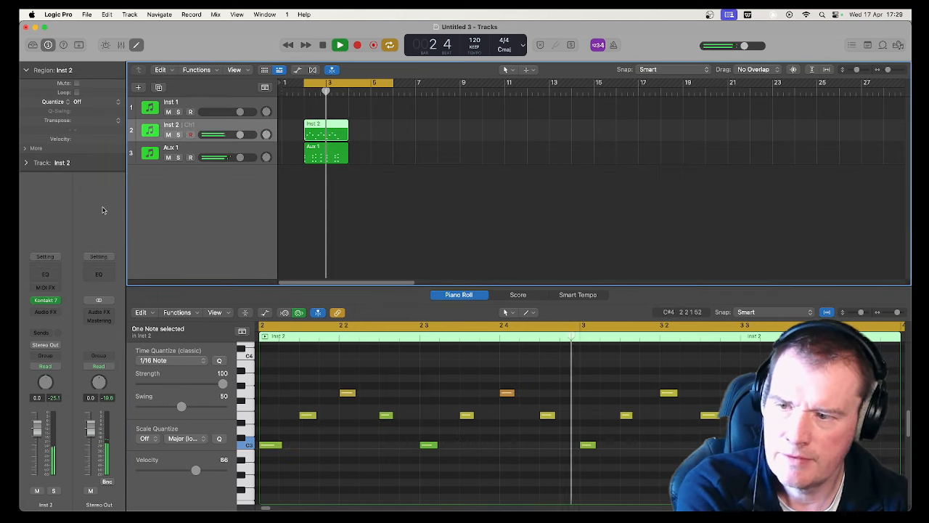
click(47, 300)
key(space)
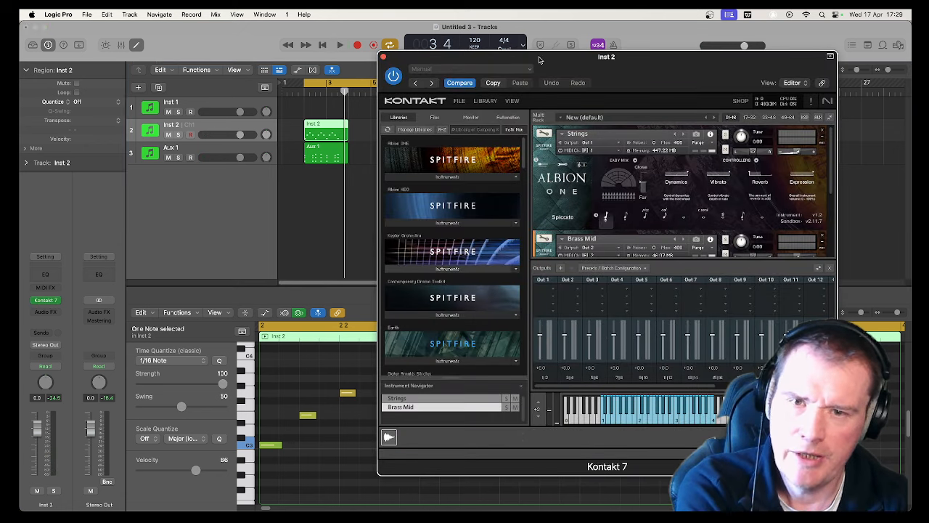
drag(539, 59, 482, 35)
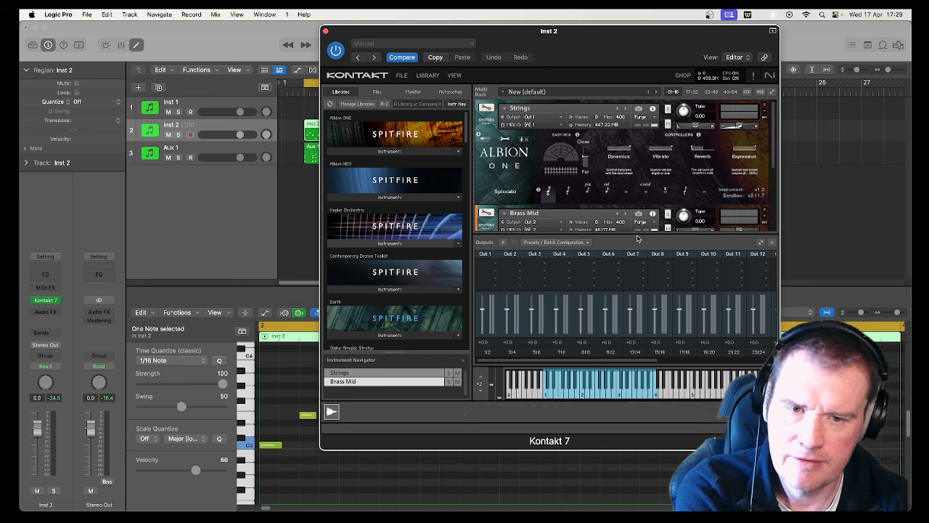
click(489, 120)
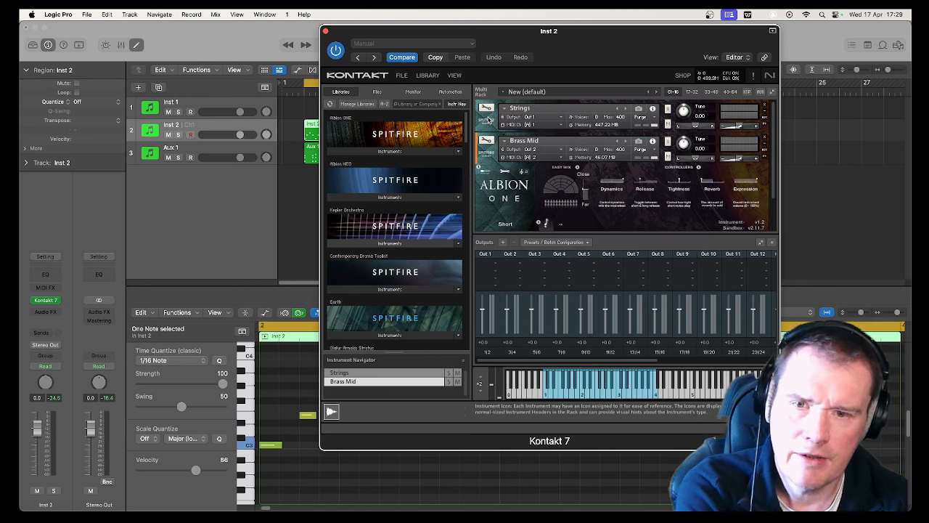
click(489, 155)
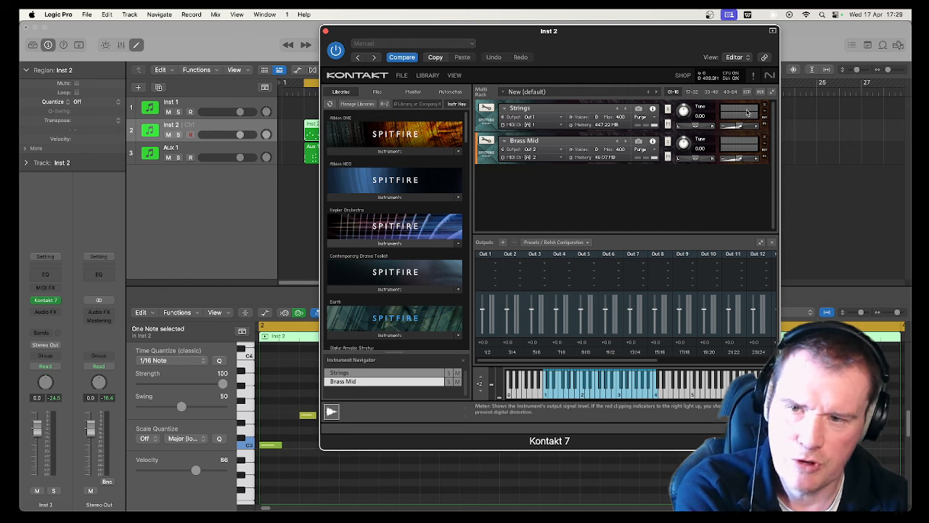
Select the Aux 1 track, expand Brass Mid in the Kontakt rack to examine its controls and collapse it again
click(230, 148)
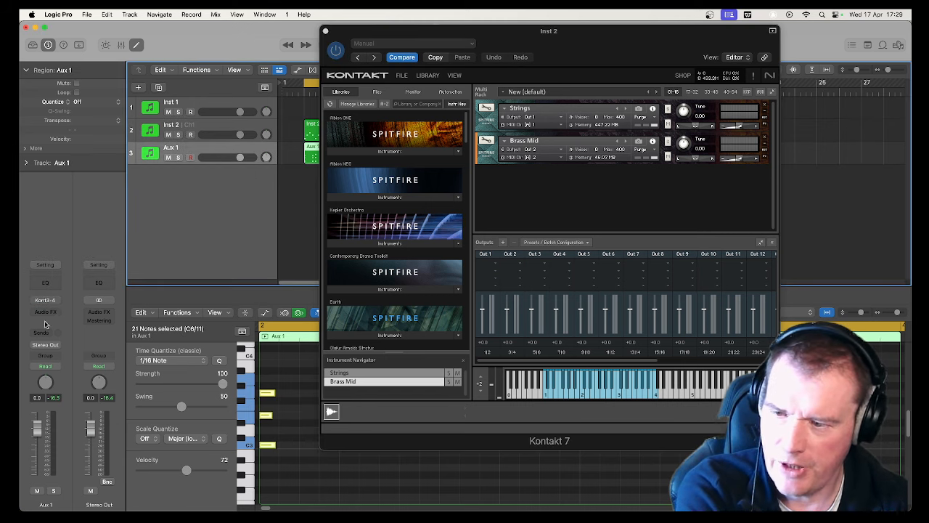
click(560, 215)
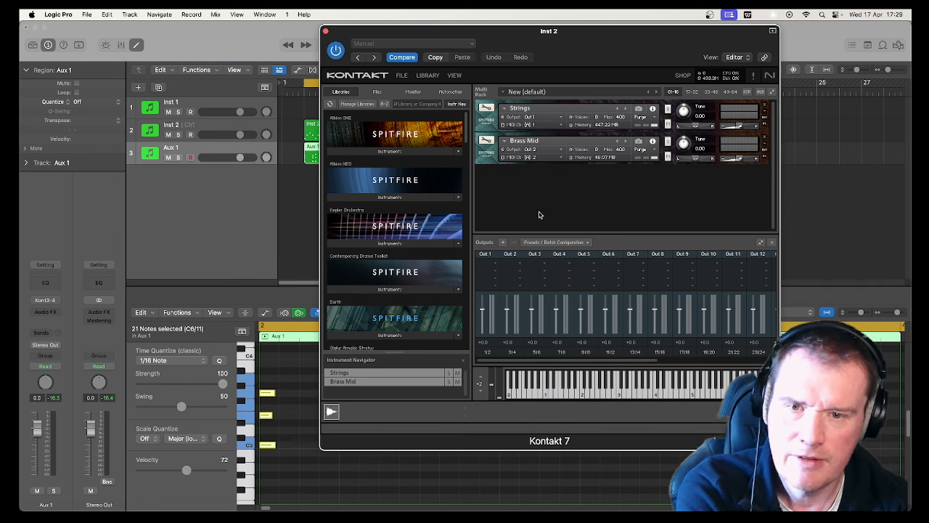
click(492, 152)
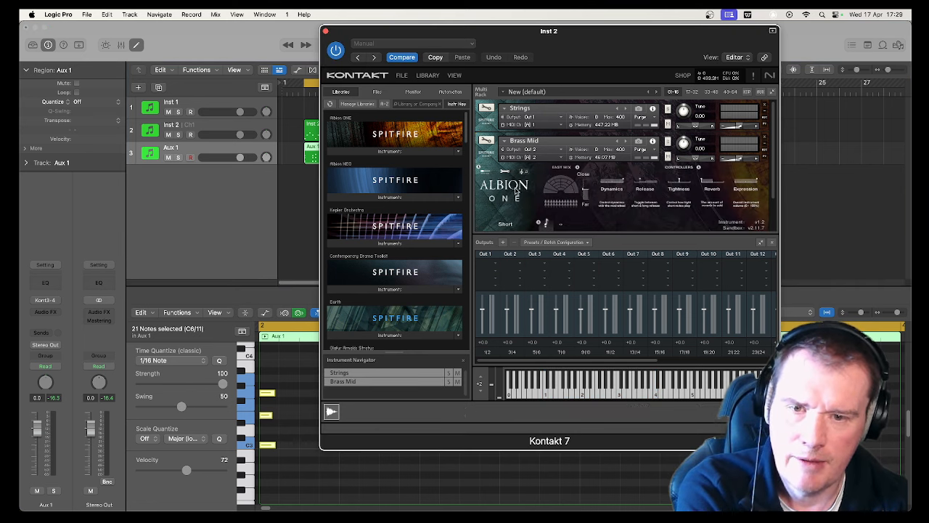
scroll(516, 190, down, 2)
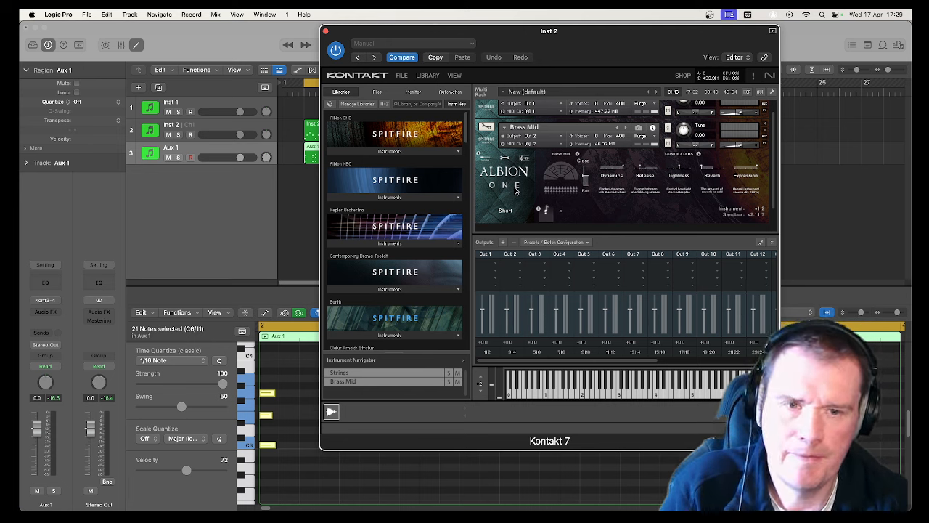
scroll(516, 190, down, 3)
scroll(516, 190, up, 5)
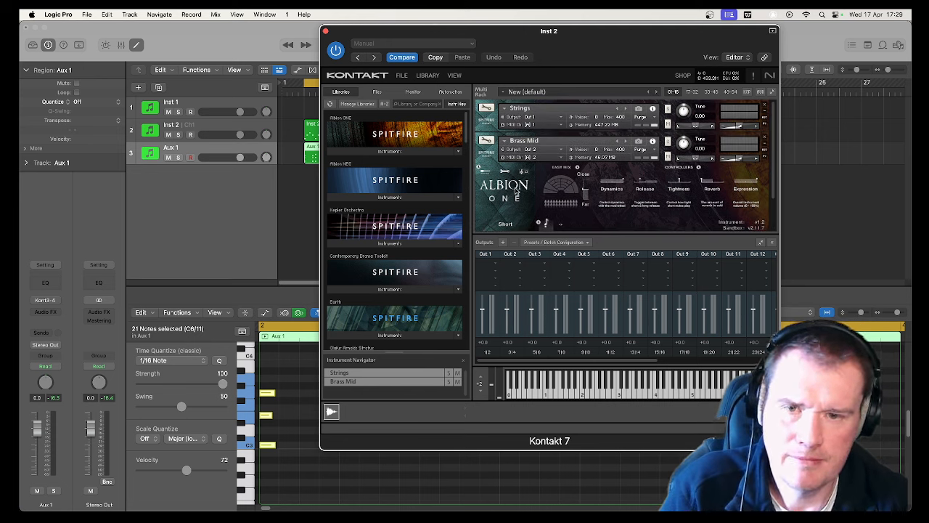
click(490, 155)
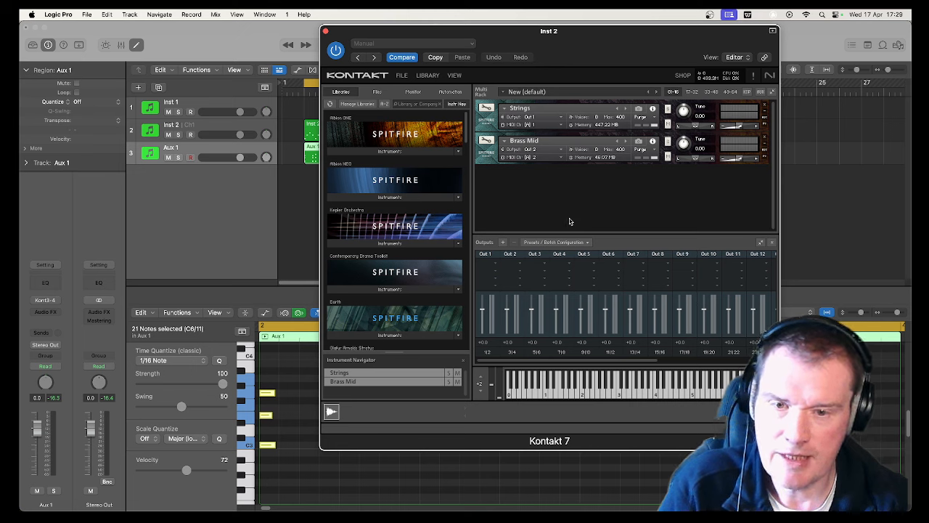
Hide Kontakt's Outputs section and move the Kontakt window clear of the track regions
click(453, 76)
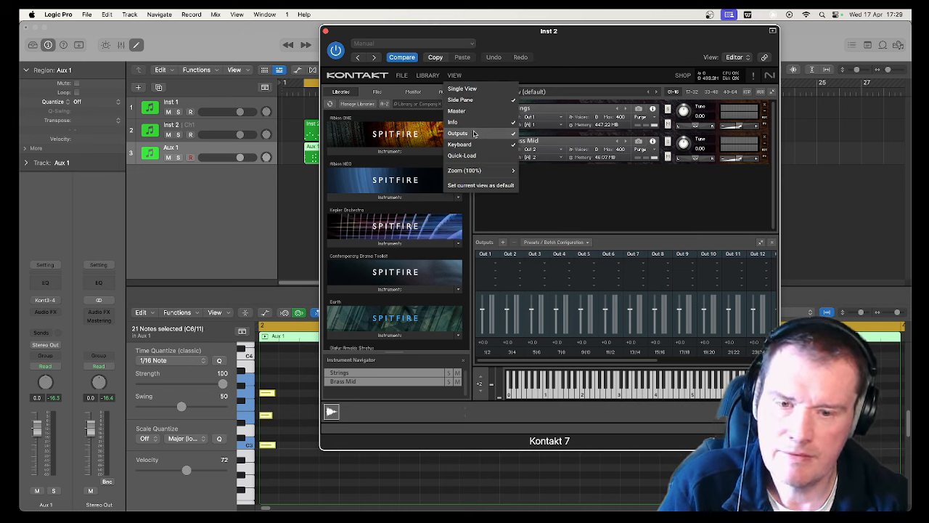
click(458, 134)
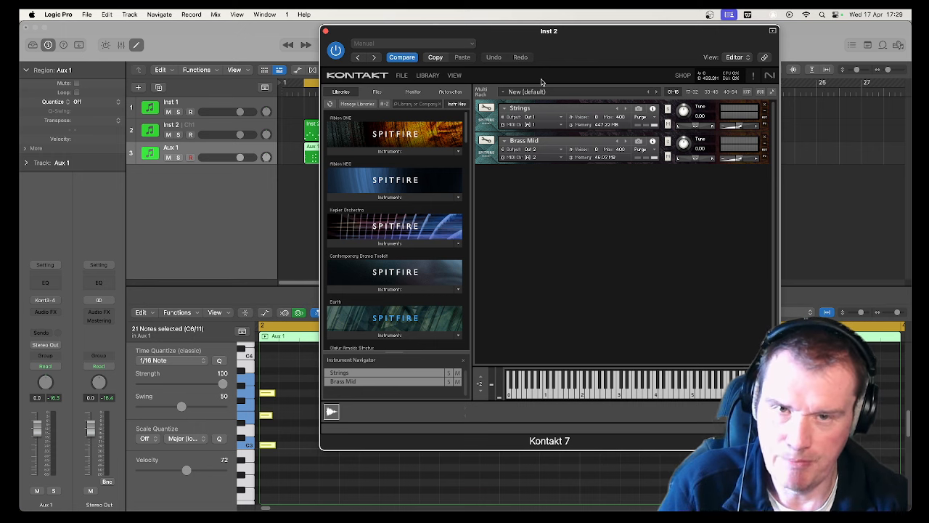
drag(514, 37, 574, 39)
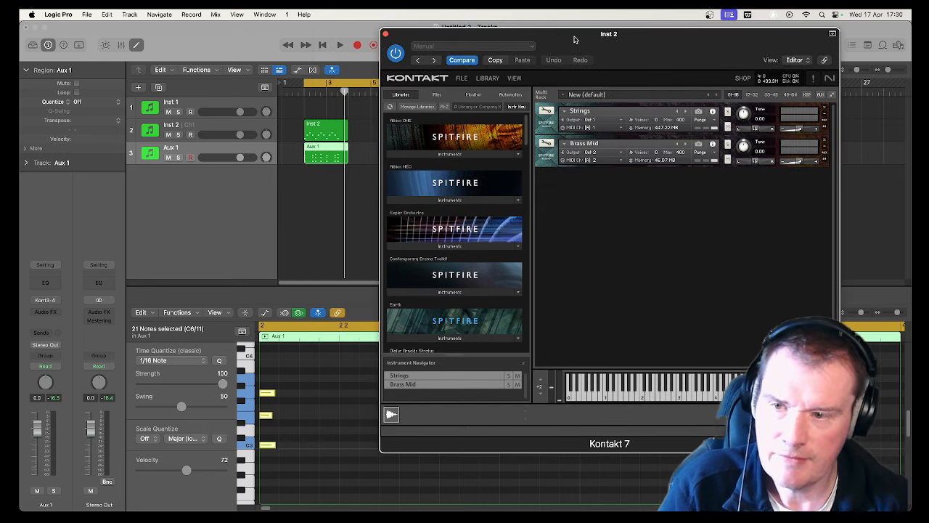
Rename the Inst 2 track as "AO Strings Short"
click(178, 128)
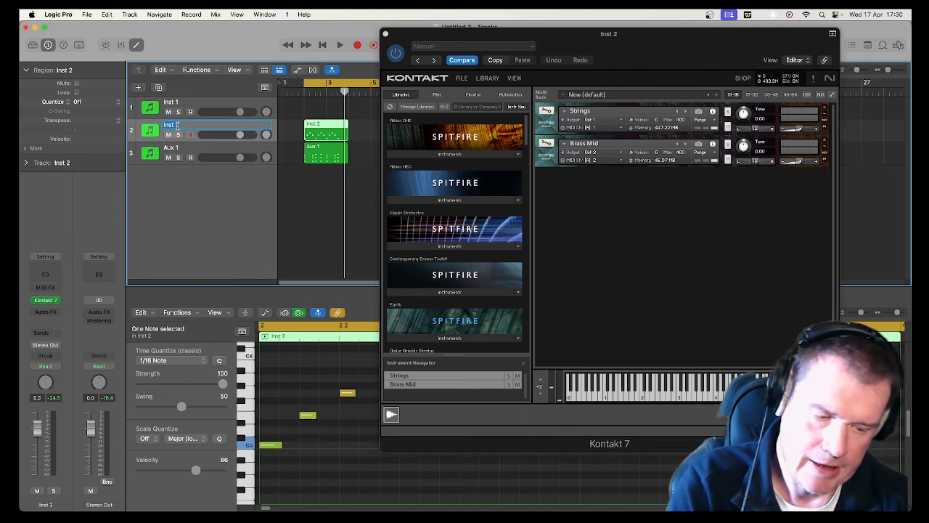
text(St)
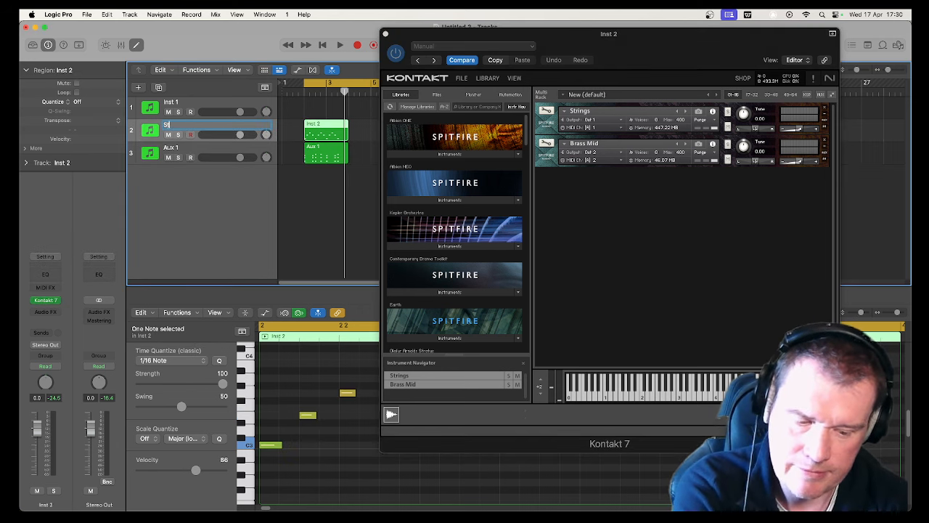
text(rings Short)
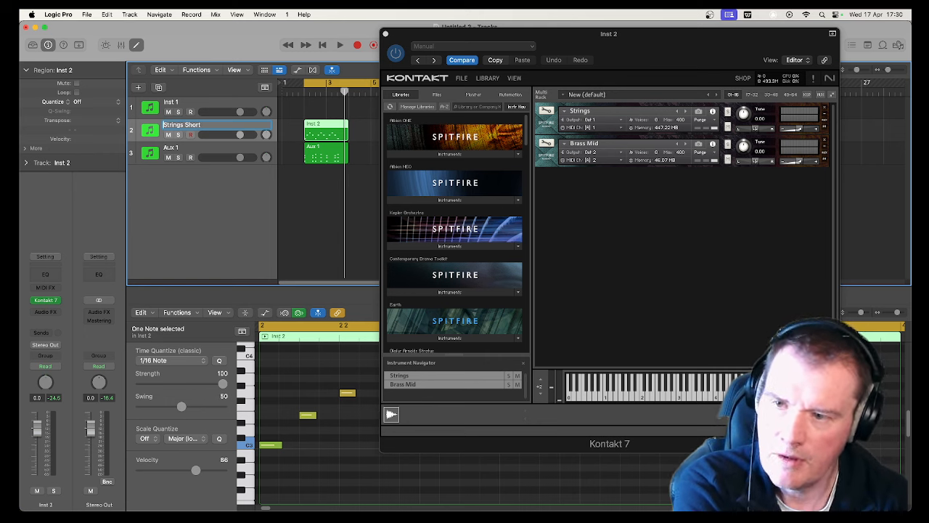
text(AO)
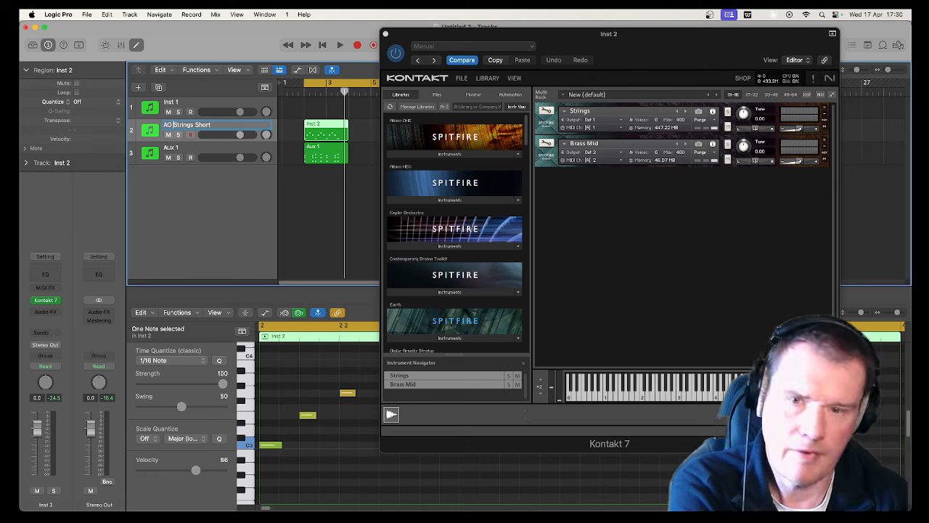
Rename the Aux 1 track as "AO Brass Mid" and return to the Kontakt window
double_click(175, 147)
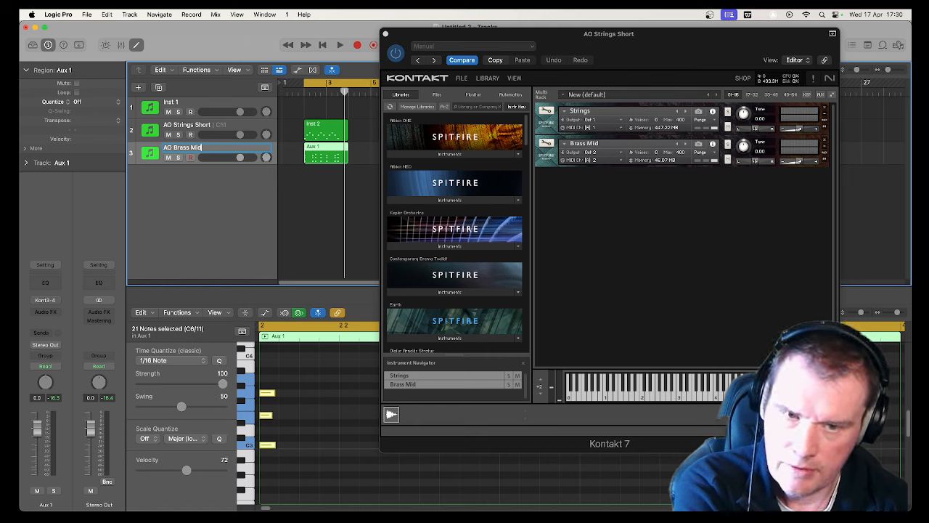
key(Return)
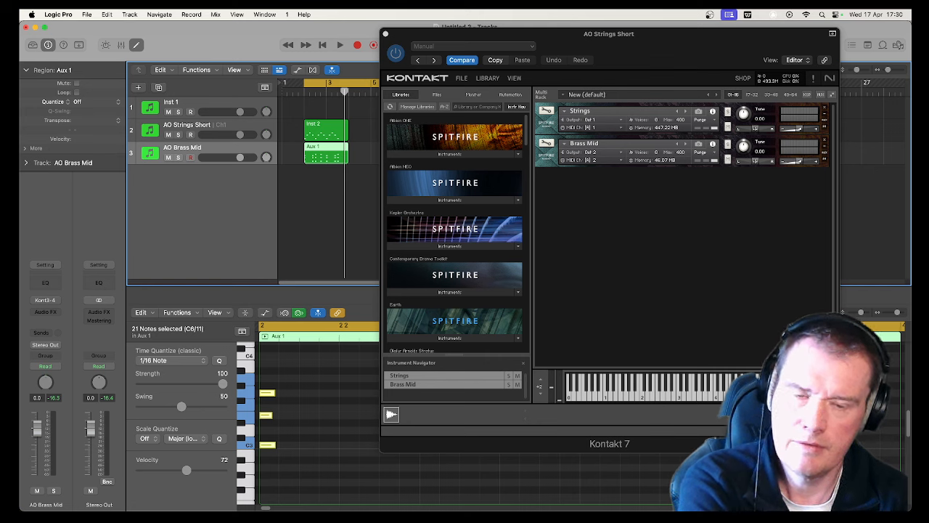
click(632, 204)
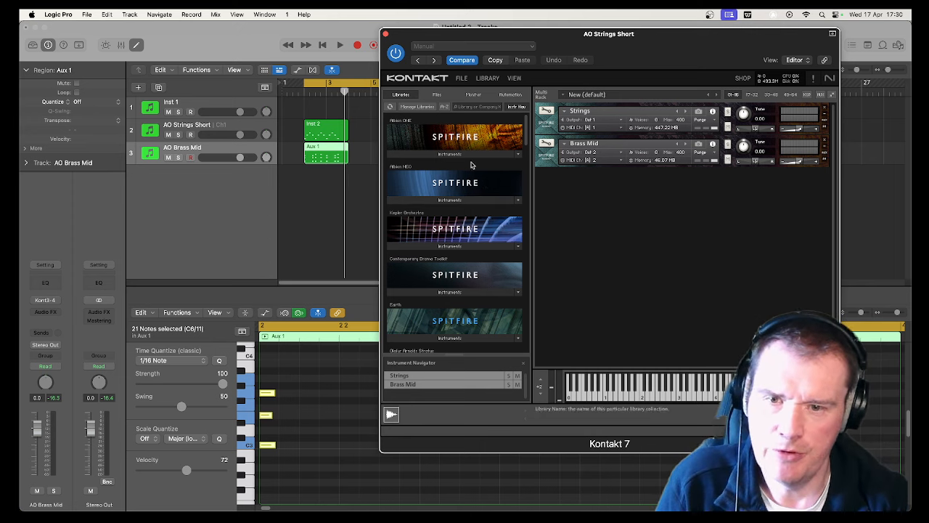
Load Brass High and Brass Low from the Albion ONE library into the Kontakt rack and collapse both instruments
click(450, 154)
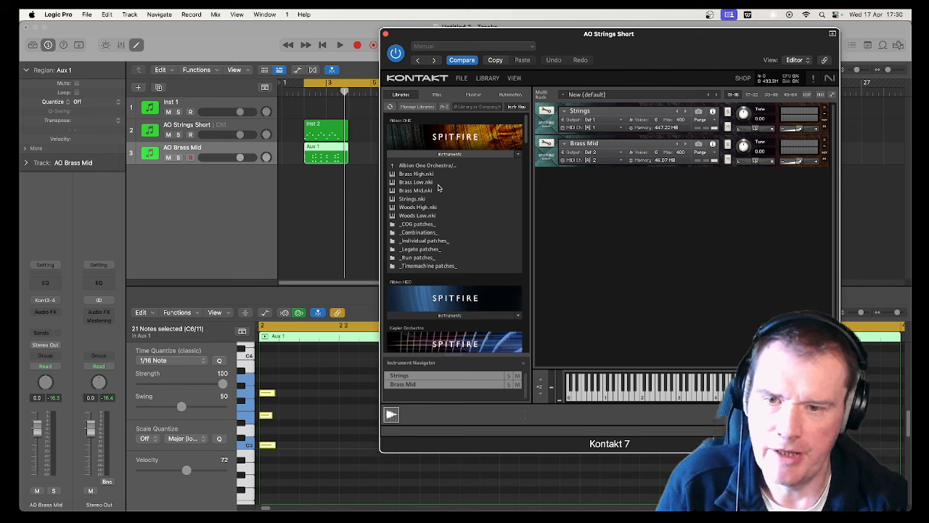
drag(427, 177, 642, 187)
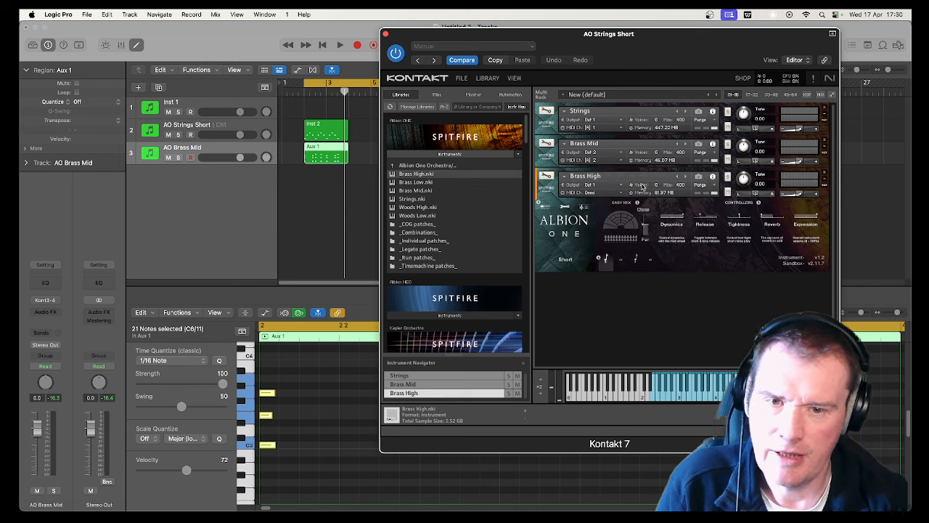
drag(421, 186, 673, 318)
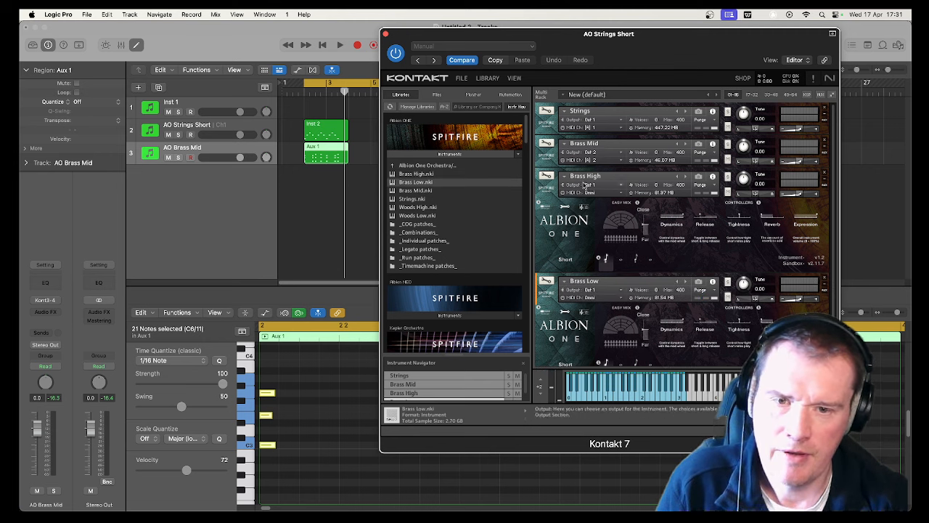
click(549, 189)
click(546, 210)
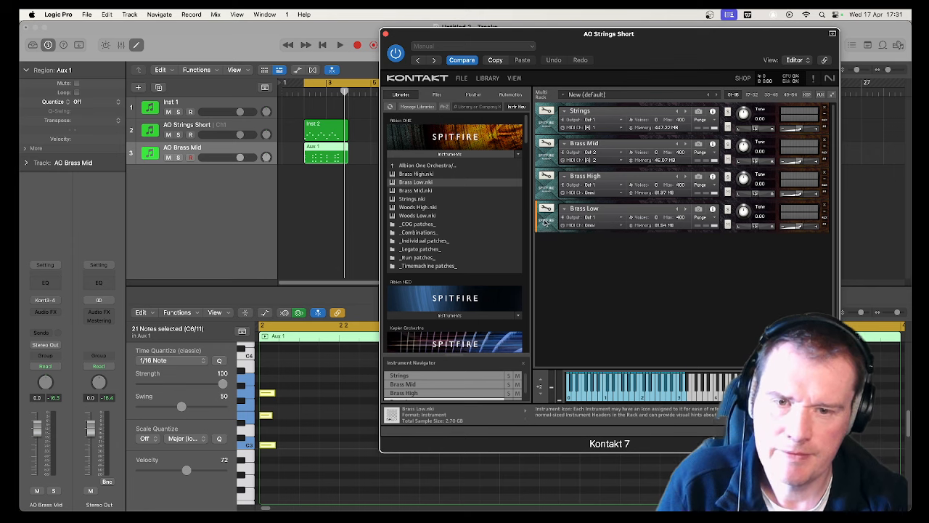
Route Brass High to Out 3 and Brass Low to Out 4 in the Kontakt rack
click(599, 187)
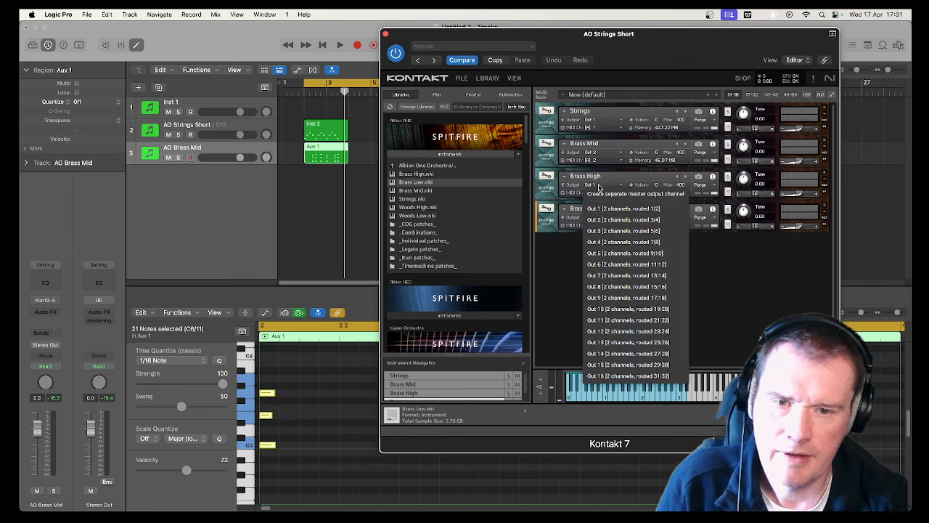
click(619, 231)
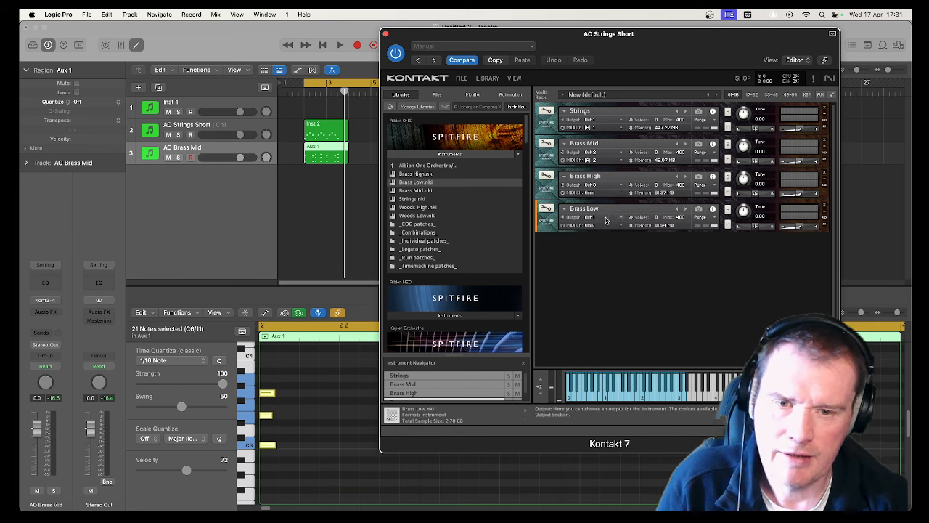
click(608, 218)
click(622, 275)
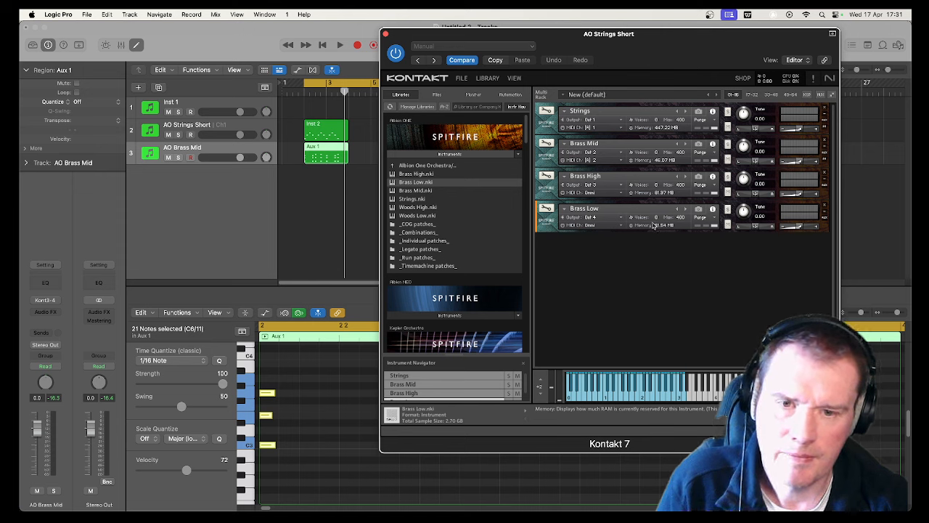
Assign Brass High to Port A MIDI channel 3 and Brass Low to Port A MIDI channel 4
click(600, 193)
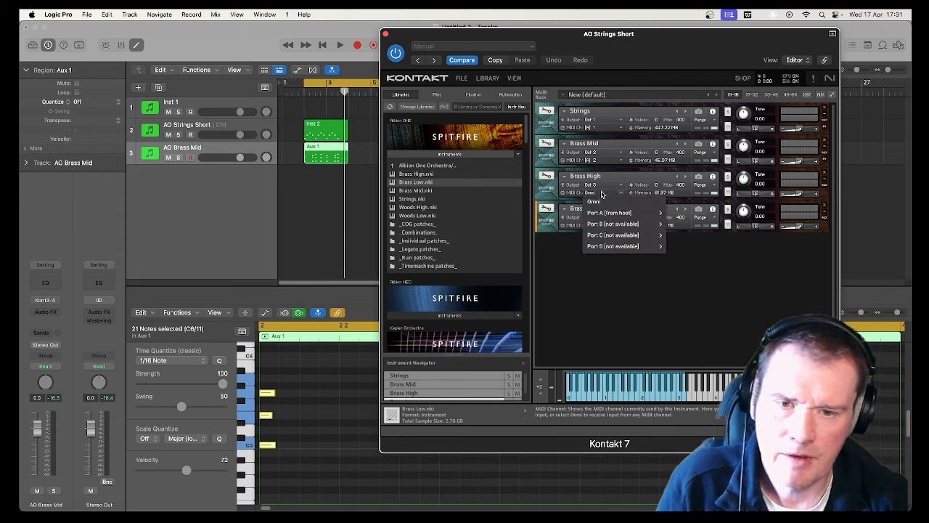
mouse_move(653, 213)
click(678, 234)
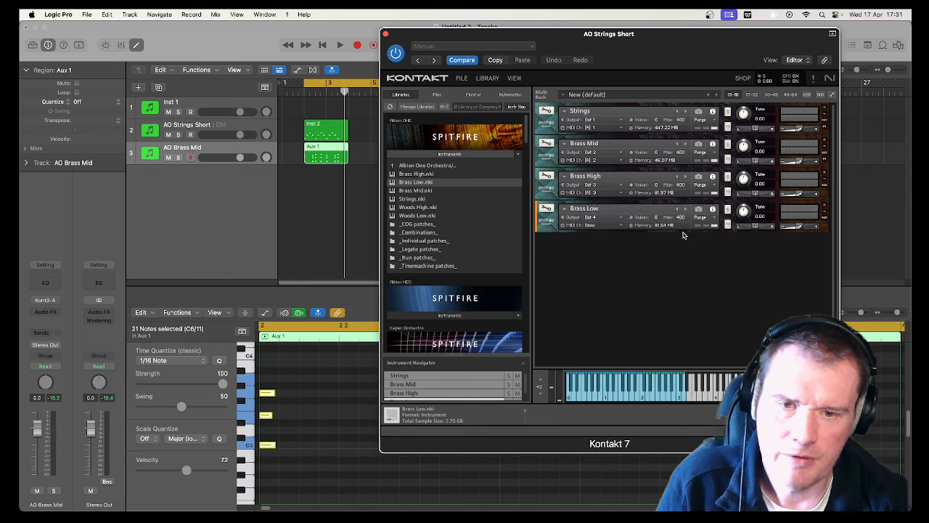
click(602, 226)
mouse_move(642, 245)
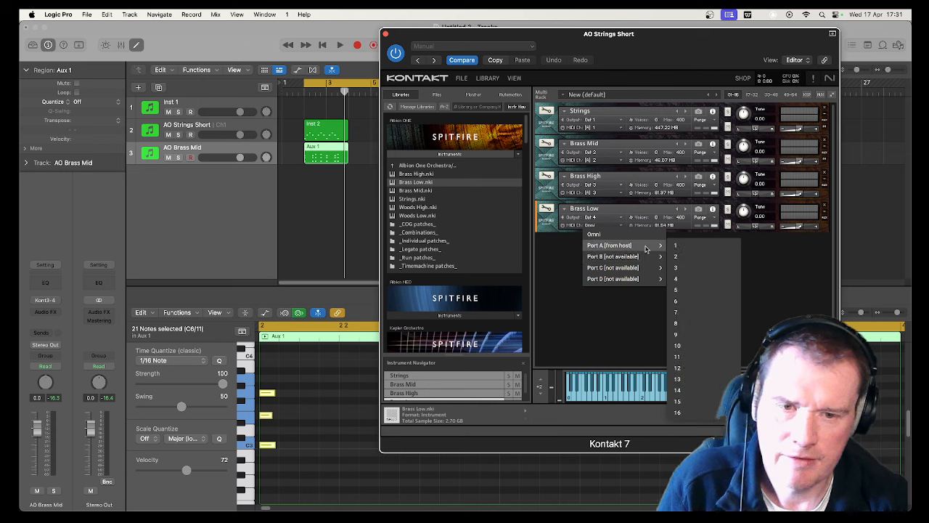
click(681, 279)
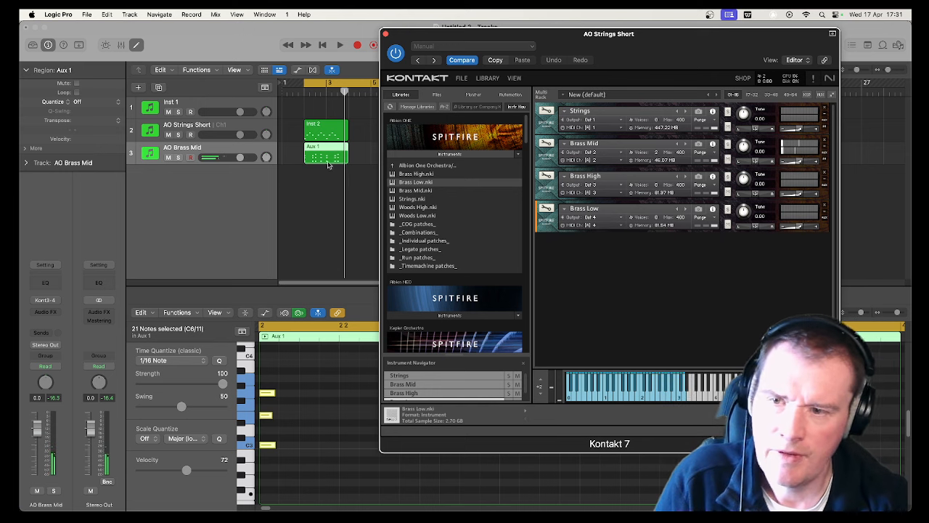
Close the Kontakt window, show the mixer and add two more aux outputs to the AO Strings Short channel strip
click(385, 35)
click(406, 223)
key(x)
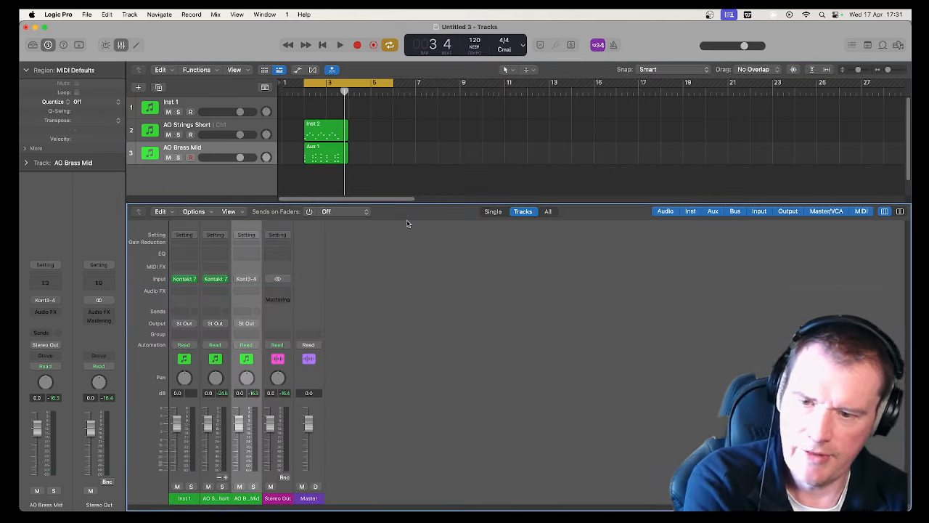
click(226, 477)
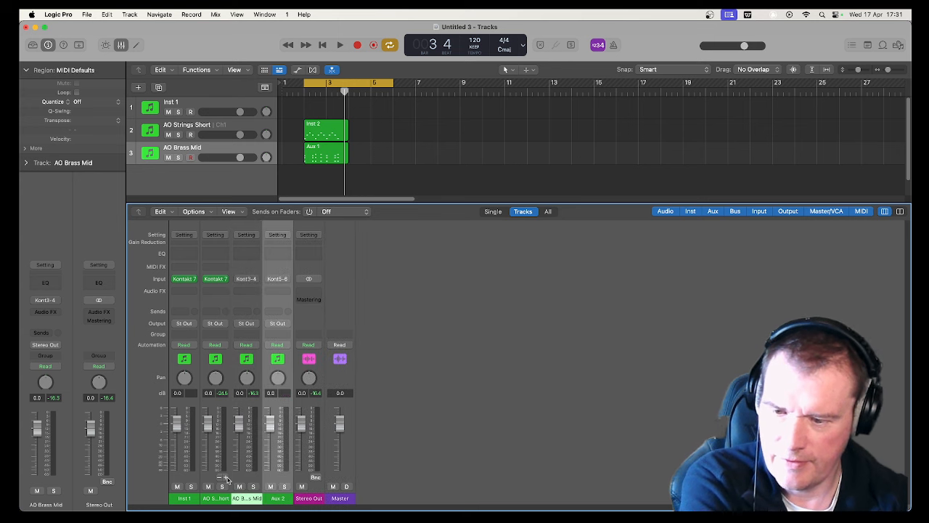
click(226, 477)
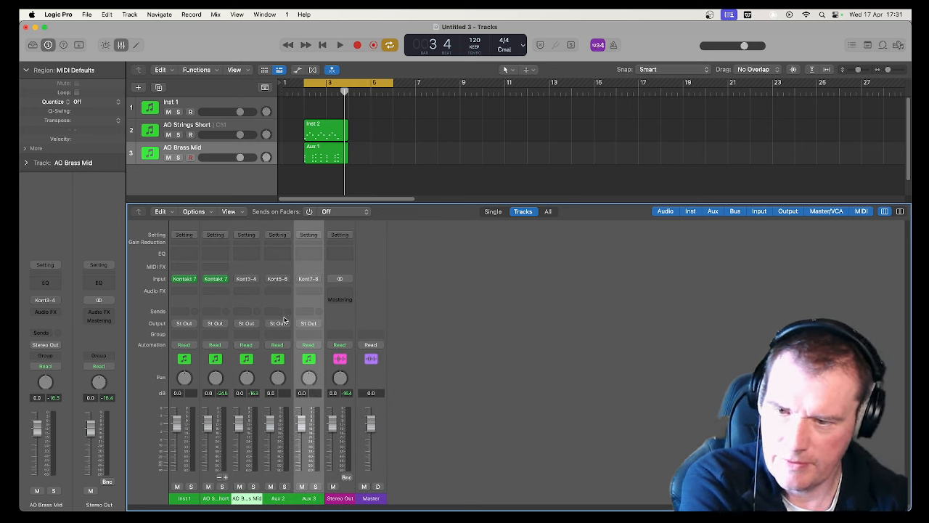
Expand the track settings and set MIDI Out Channel to 3 with the Aux 2 strip selected and to 4 with Aux 3 selected
click(283, 271)
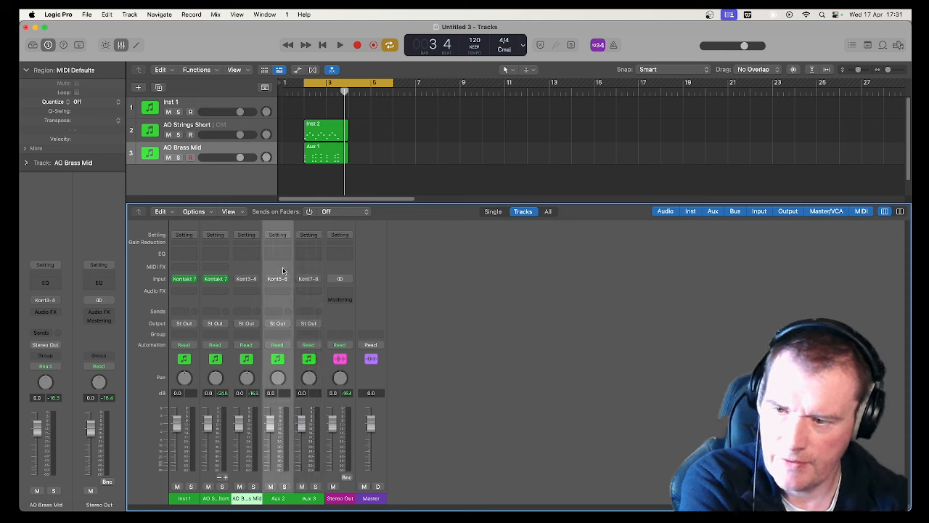
click(27, 163)
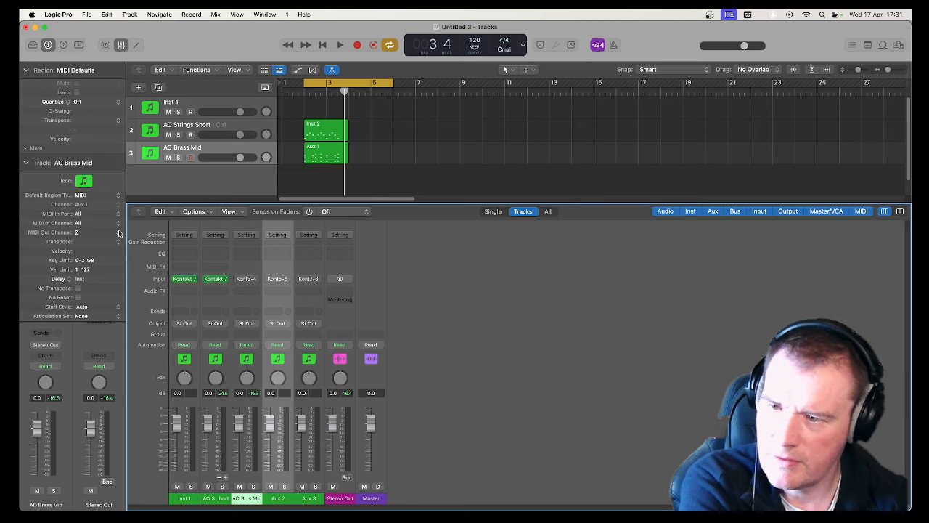
click(120, 232)
click(107, 242)
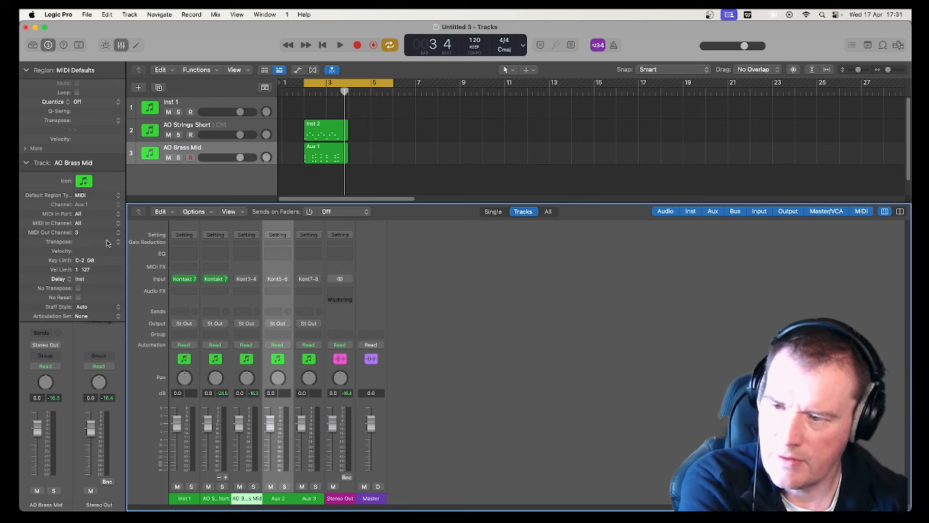
click(314, 272)
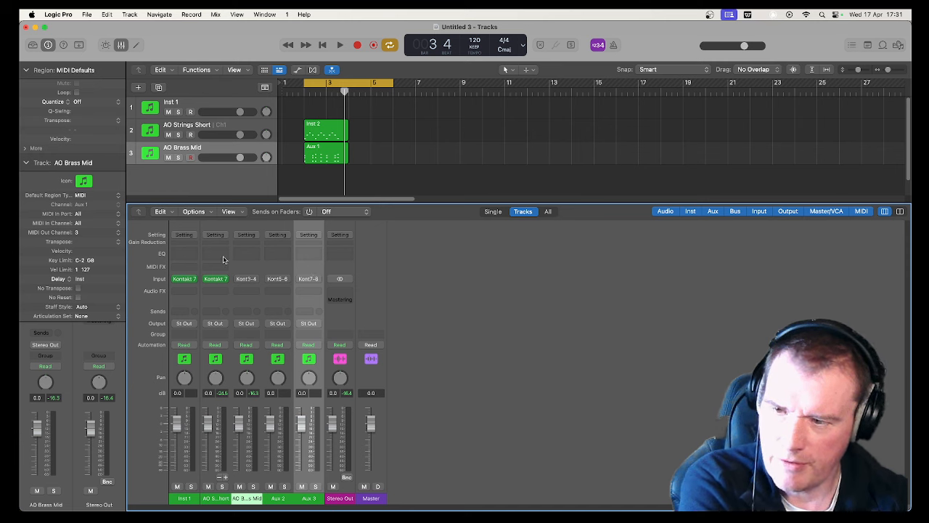
click(87, 233)
click(88, 244)
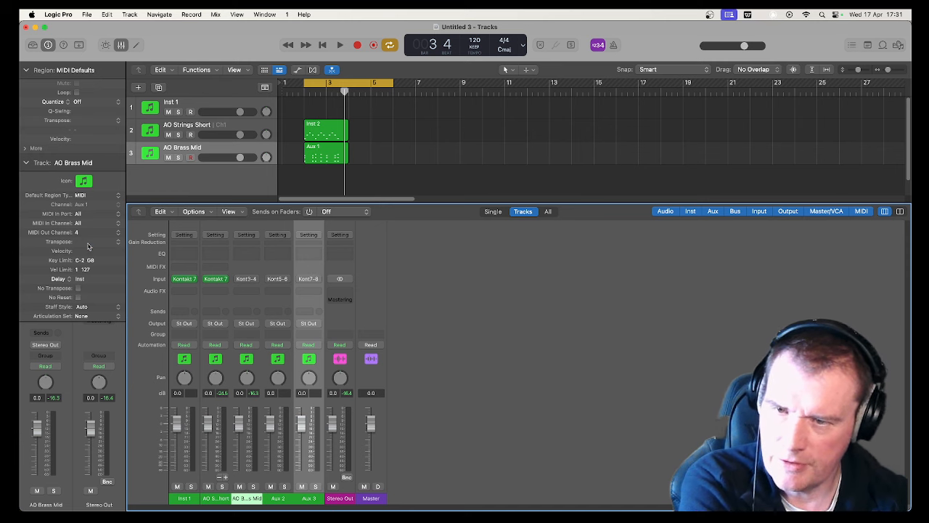
Create tracks for the Aux 2 and Aux 3 channel strips together and select each new track to test it
shift+click(285, 269)
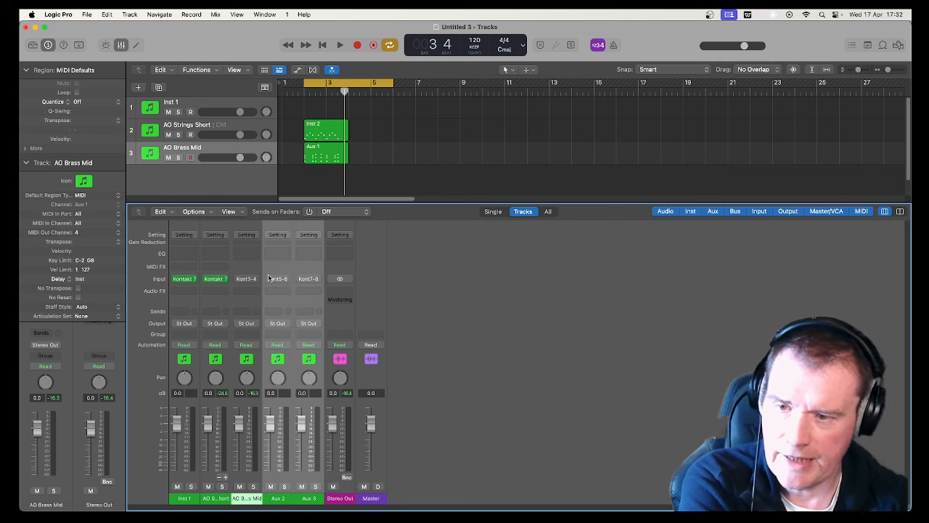
right_click(288, 272)
click(298, 275)
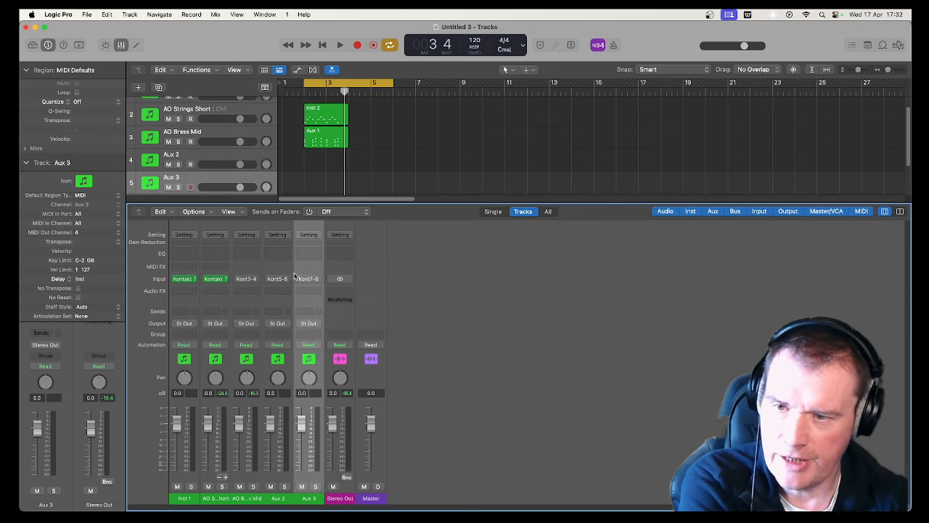
click(245, 156)
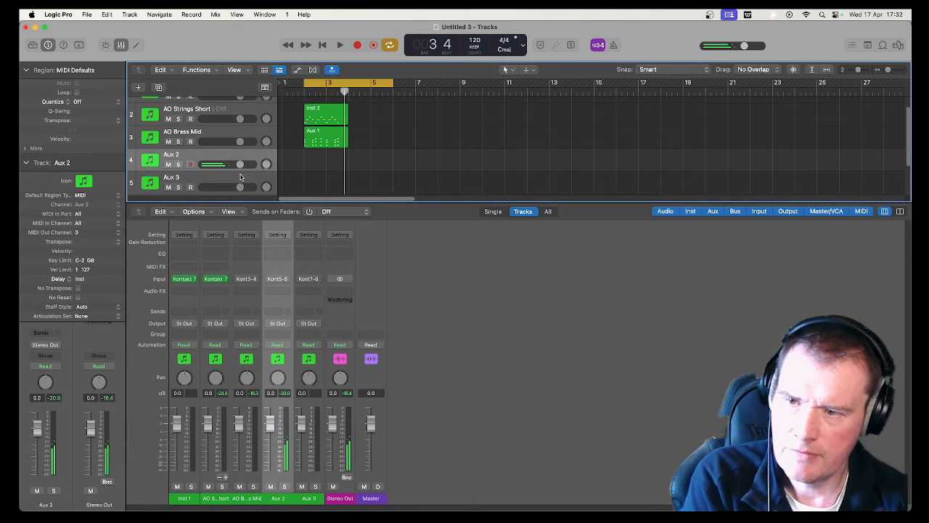
click(240, 178)
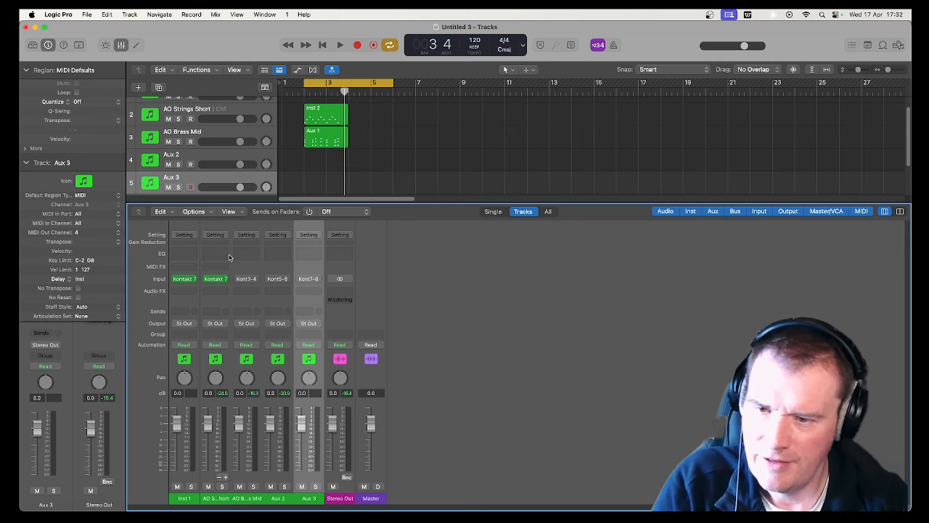
Reopen the AO Strings Short Kontakt instrument and check Brass Low's output assignment, keeping it on Out 4
click(217, 280)
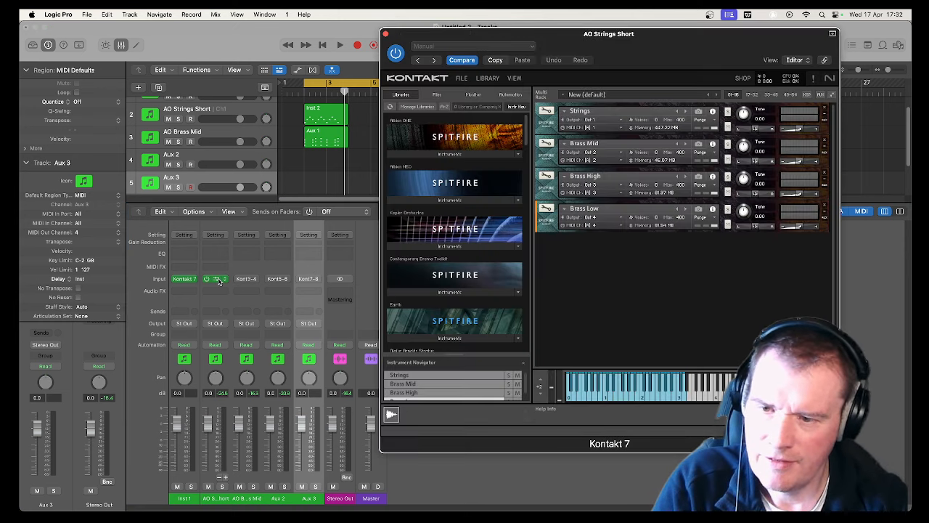
click(599, 219)
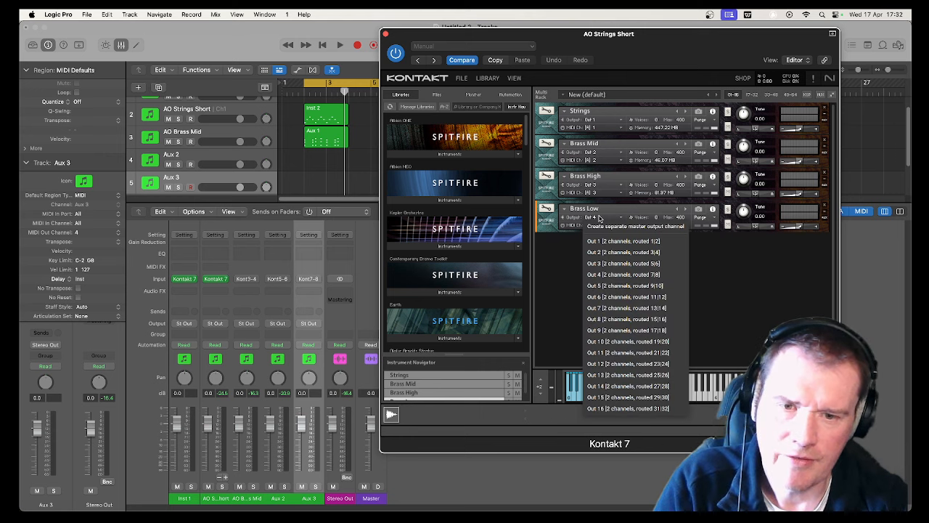
click(611, 278)
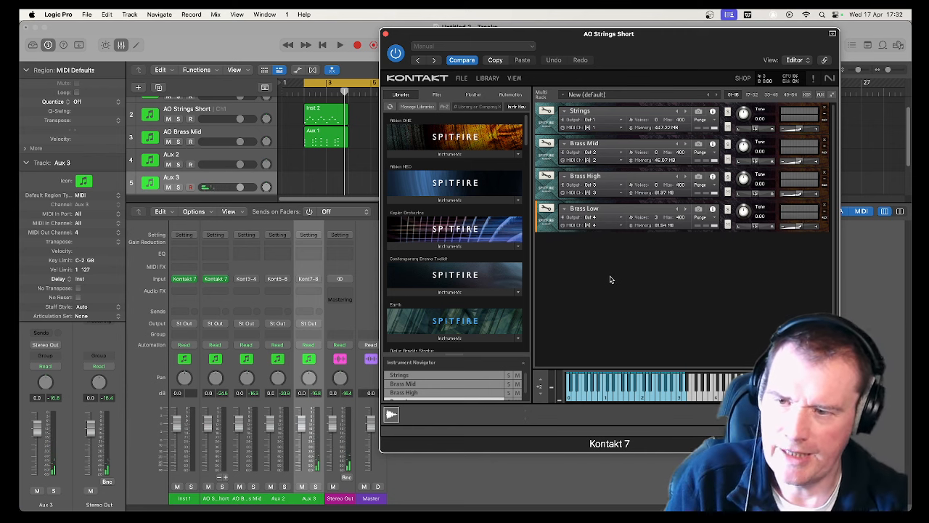
Audition the Aux 2 track, and set the AO Brass Mid track's MIDI Out Channel to 2
click(223, 158)
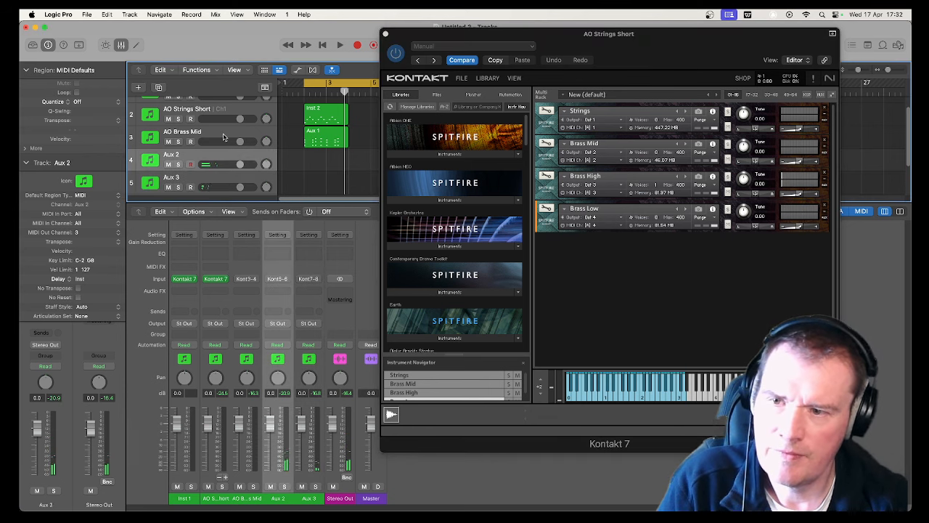
click(223, 137)
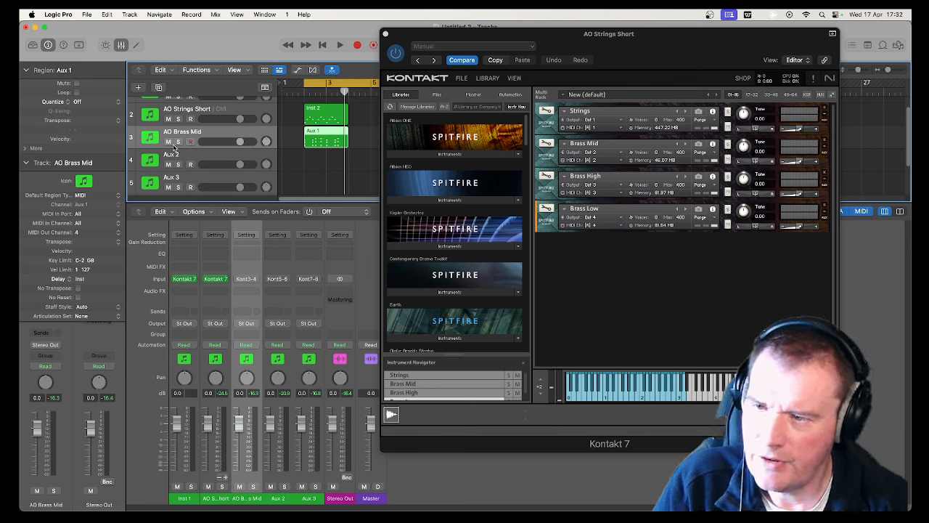
scroll(208, 168, up, 2)
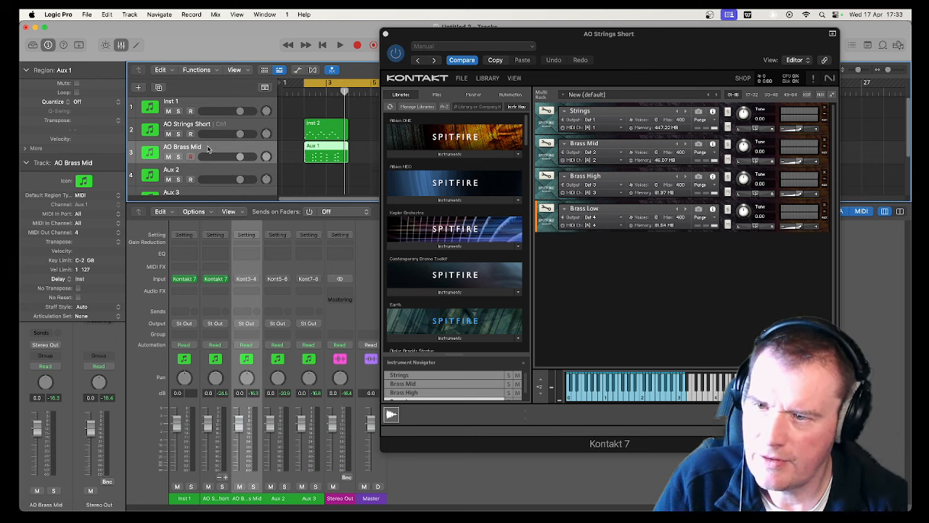
click(93, 232)
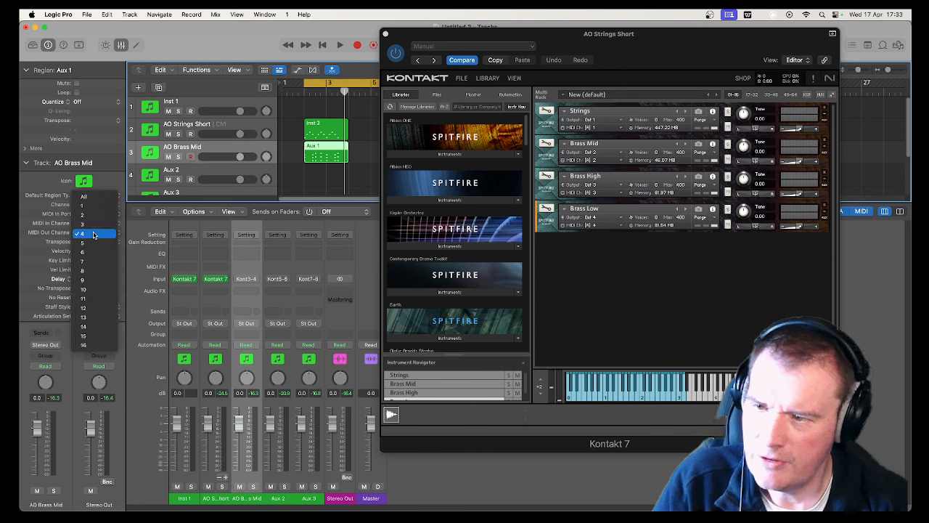
click(93, 215)
Audition the AO Strings Short, AO Brass Mid, Aux 2 and Aux 3 tracks to check which Kontakt instrument each one triggers
scroll(254, 164, down, 2)
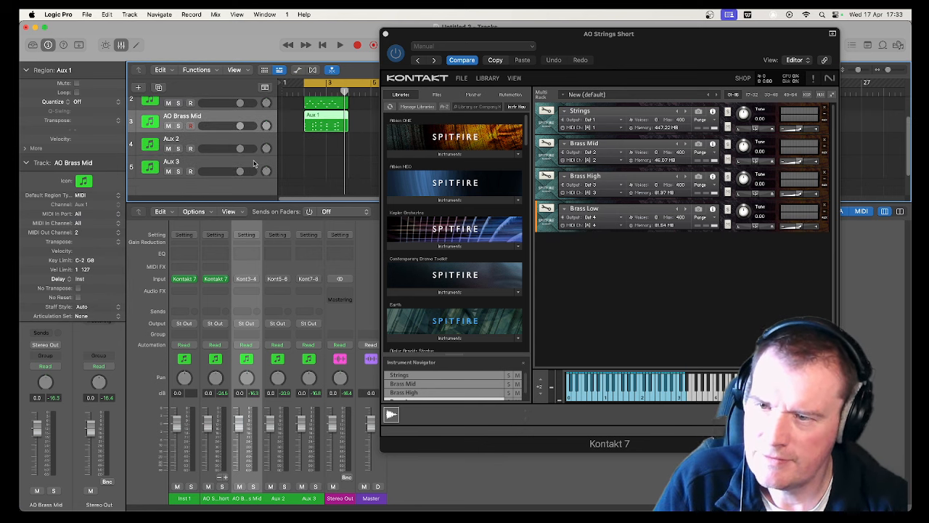
click(224, 138)
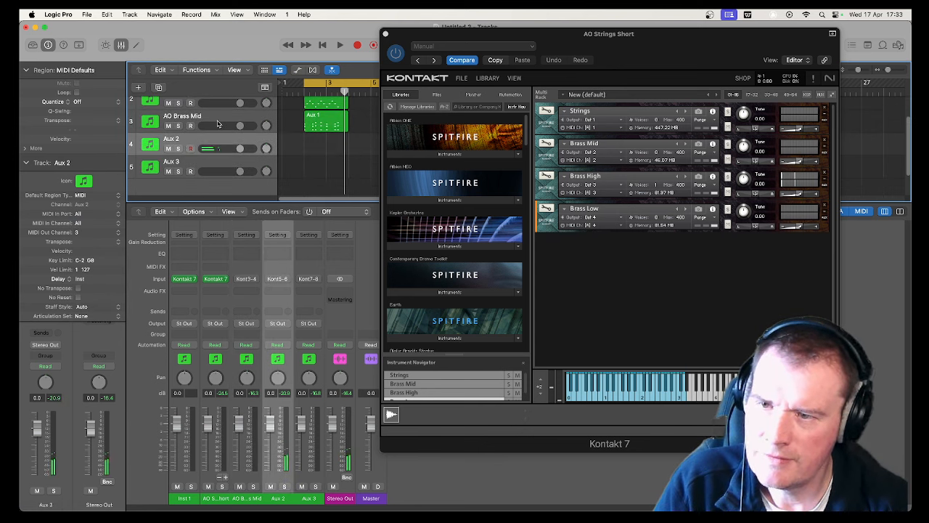
click(217, 122)
scroll(217, 121, up, 1)
click(212, 103)
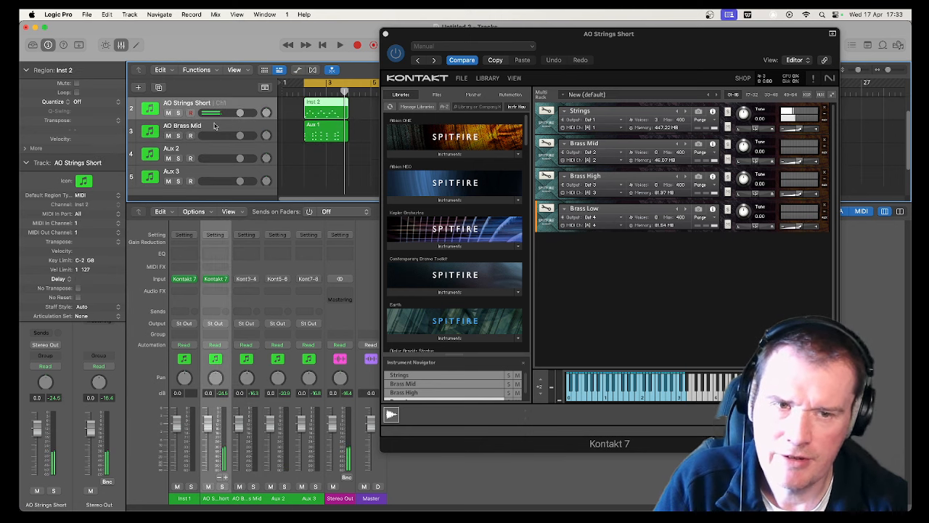
click(214, 125)
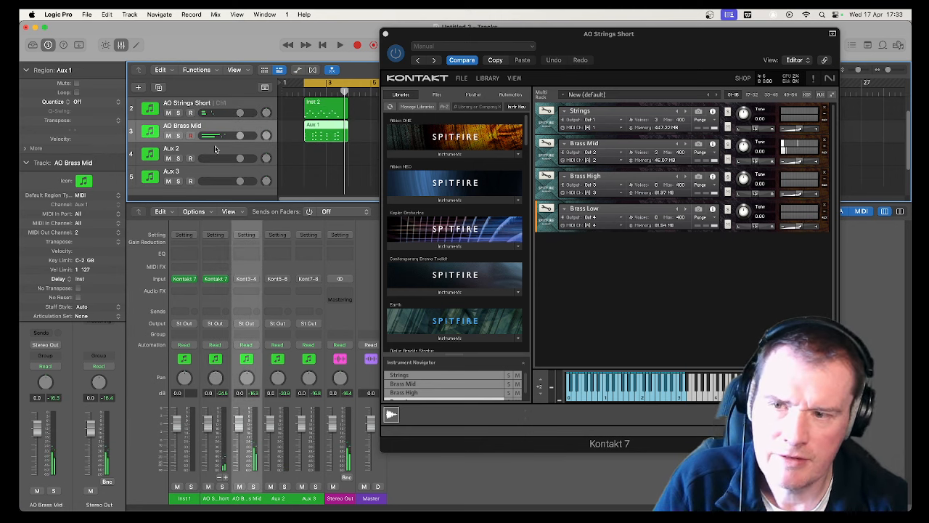
click(215, 148)
click(217, 172)
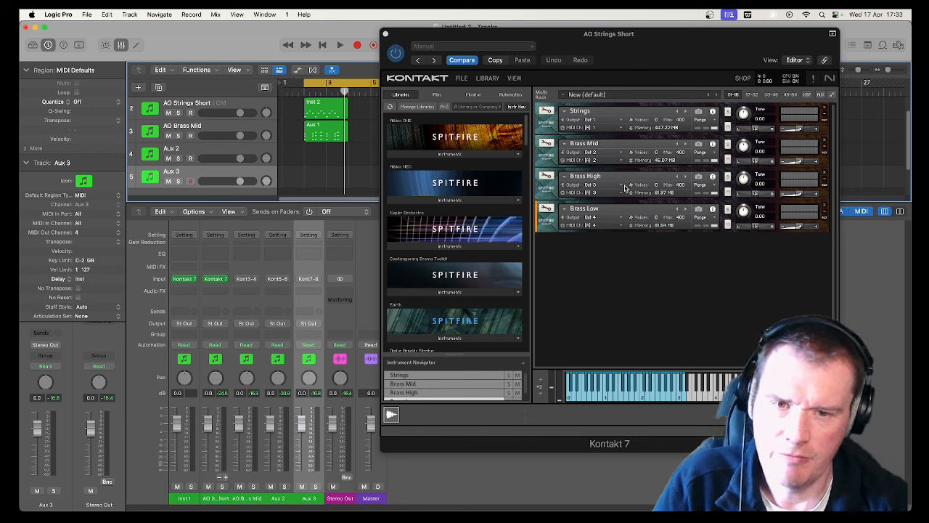
click(619, 249)
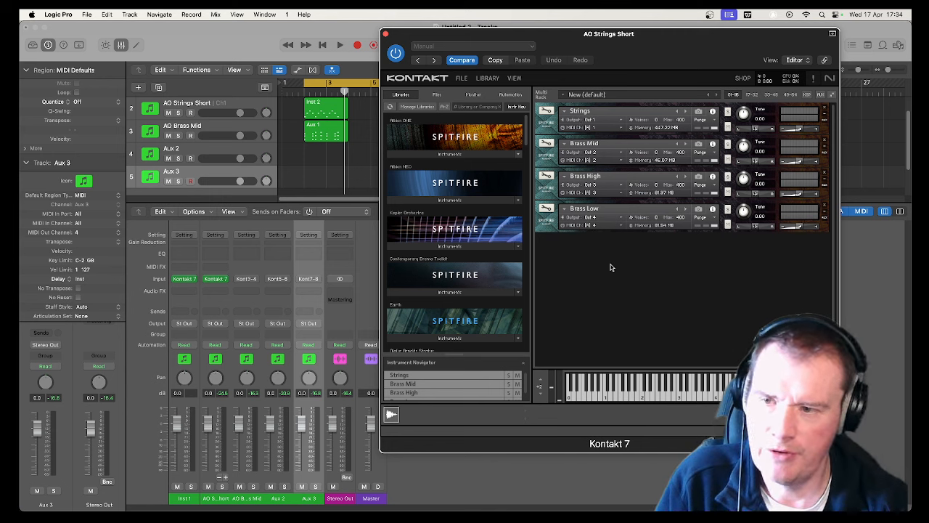
scroll(215, 186, up, 4)
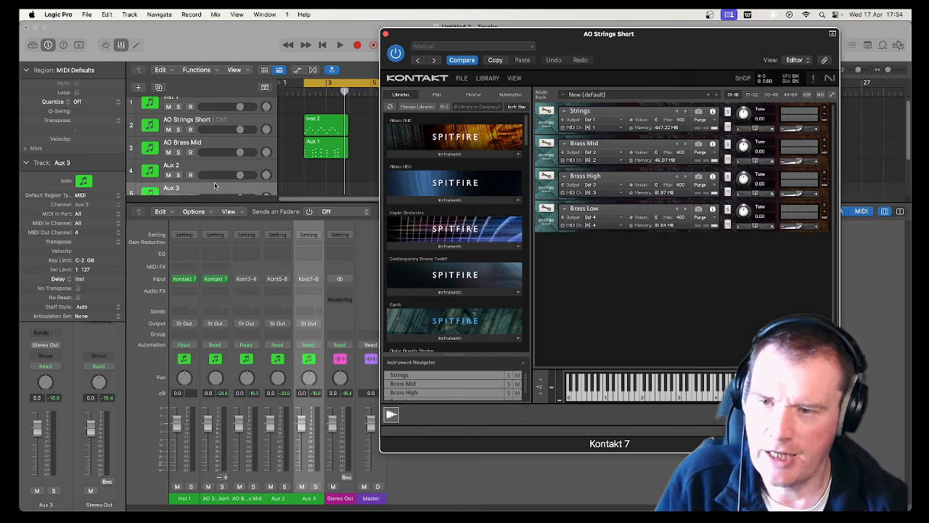
scroll(213, 145, down, 3)
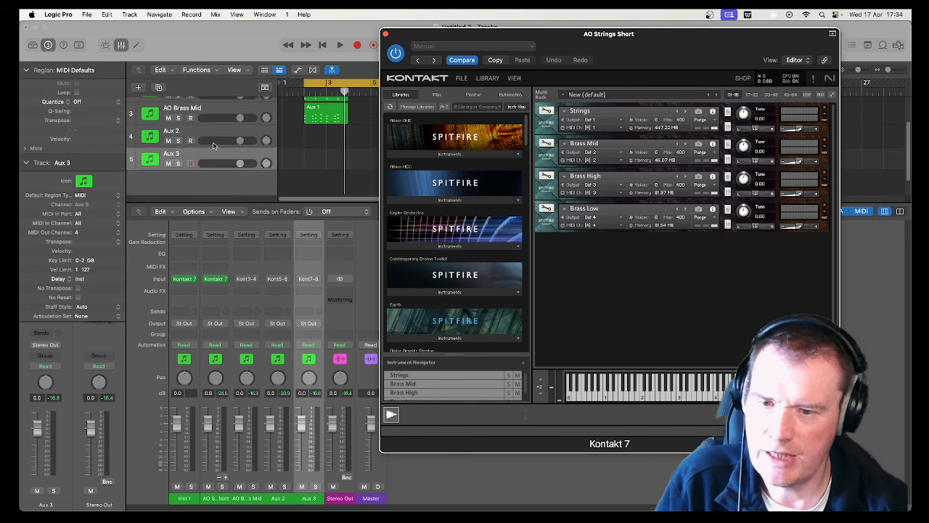
scroll(479, 203, down, 5)
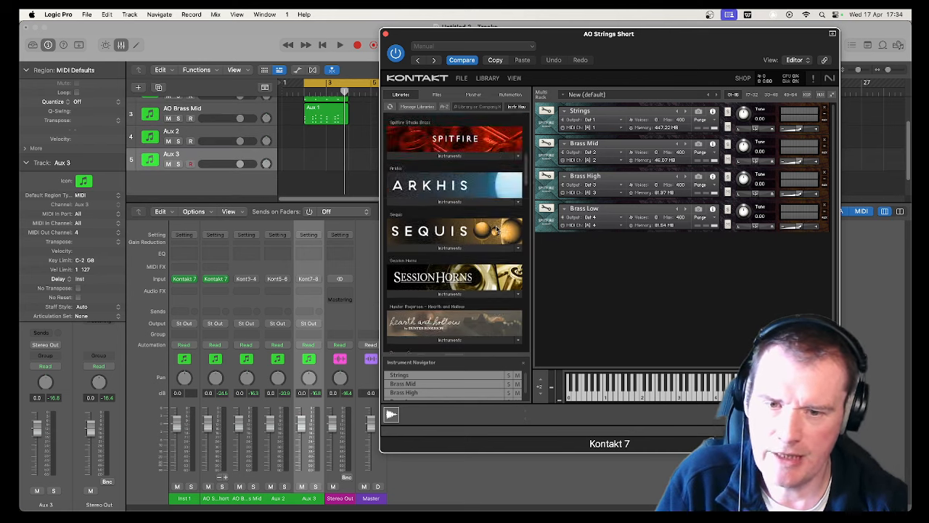
scroll(478, 204, up, 5)
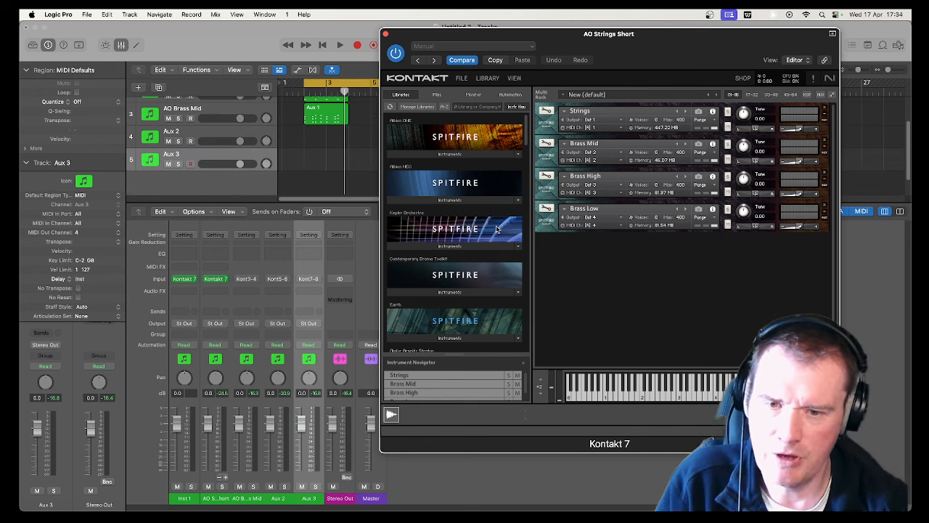
Close the Kontakt window, create one software instrument track with an empty channel strip, and collapse its track inspector details
click(385, 35)
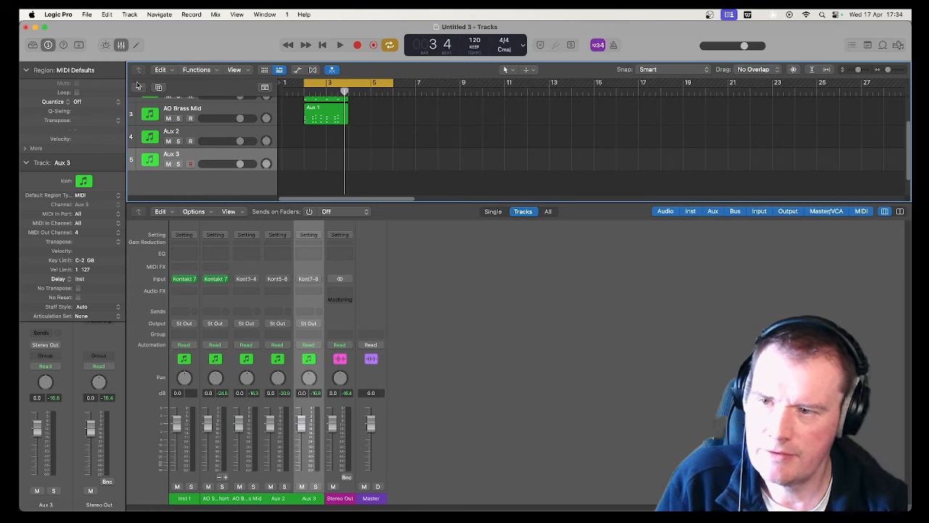
click(138, 88)
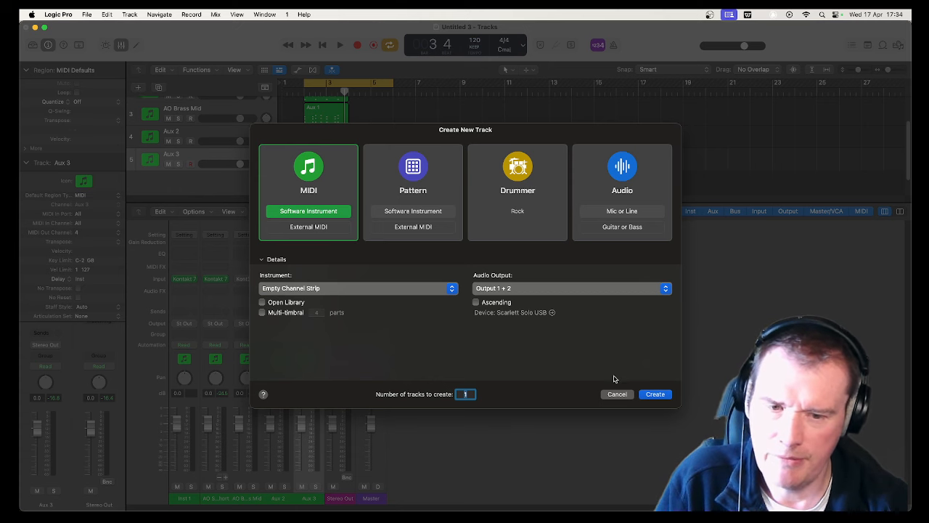
click(655, 394)
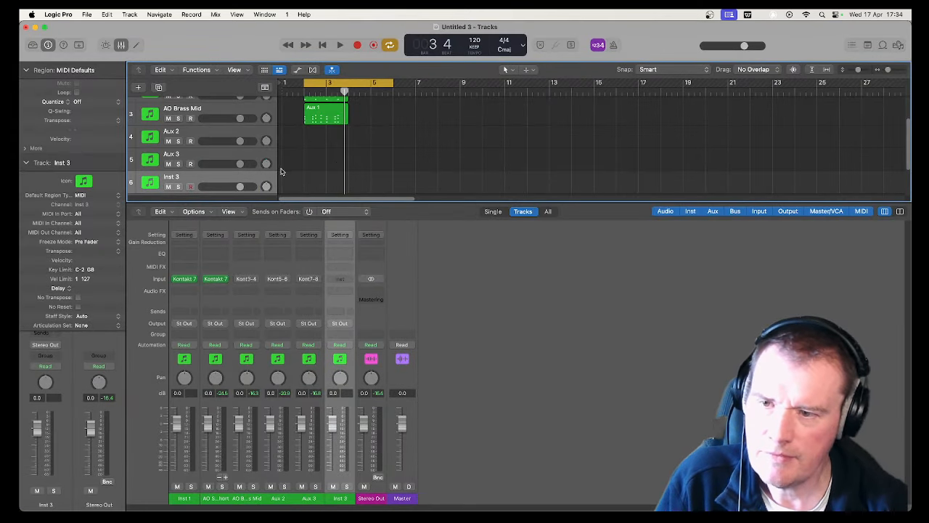
scroll(274, 172, down, 2)
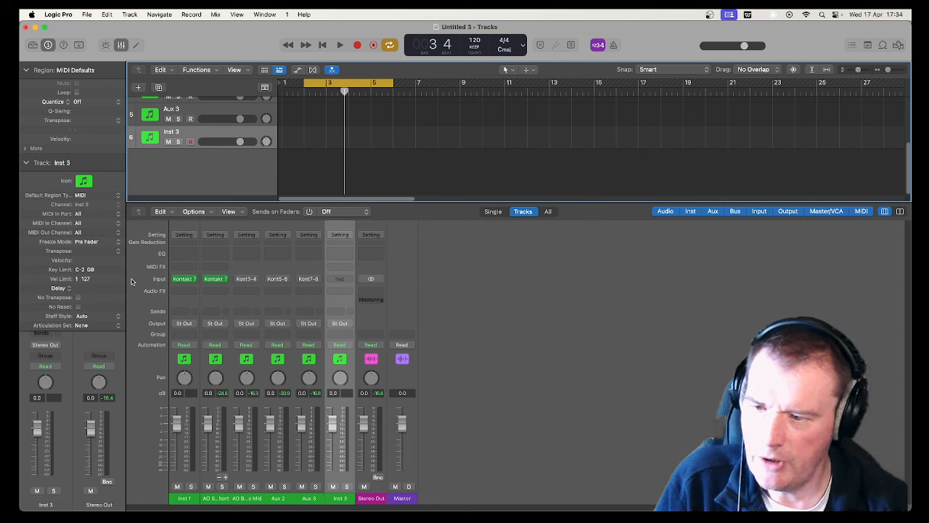
click(26, 163)
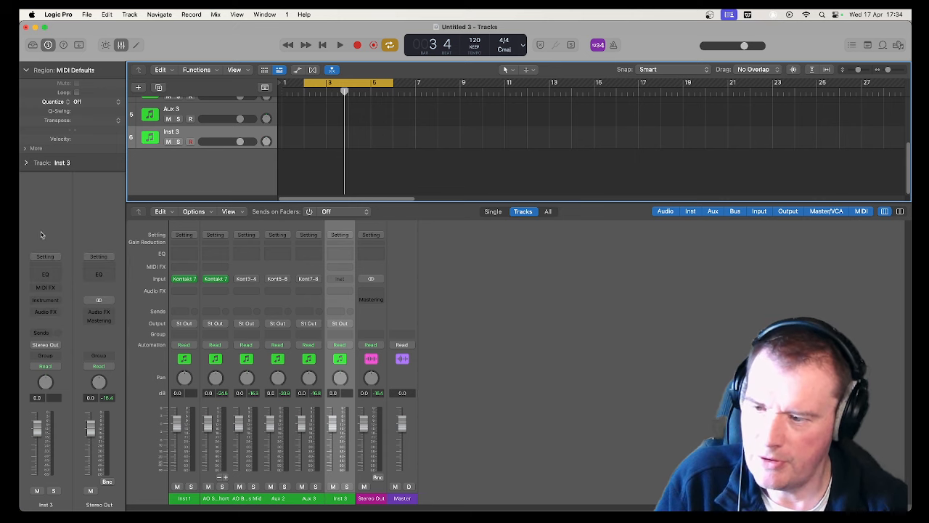
Load the Stereo version of Spitfire Audio's BBC Symphony Orchestra on the Inst 3 track and close its plug-in window
click(43, 300)
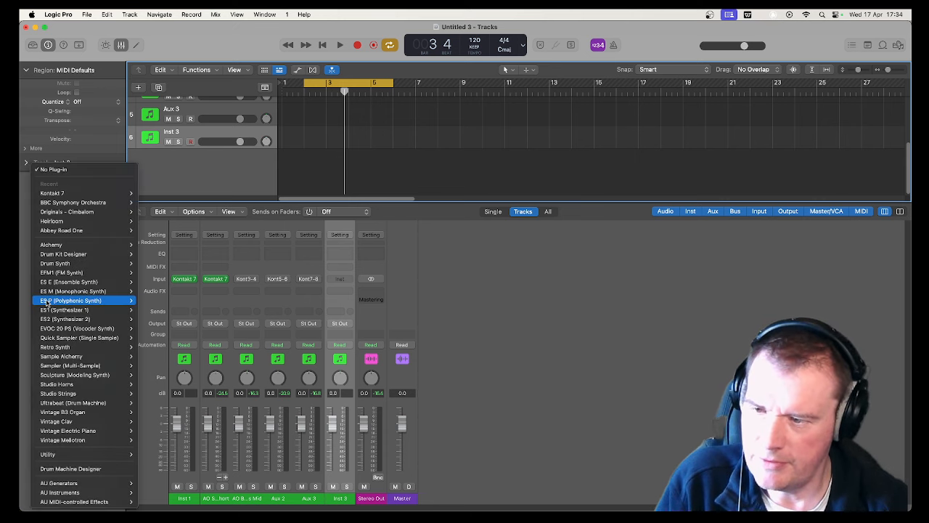
mouse_move(87, 492)
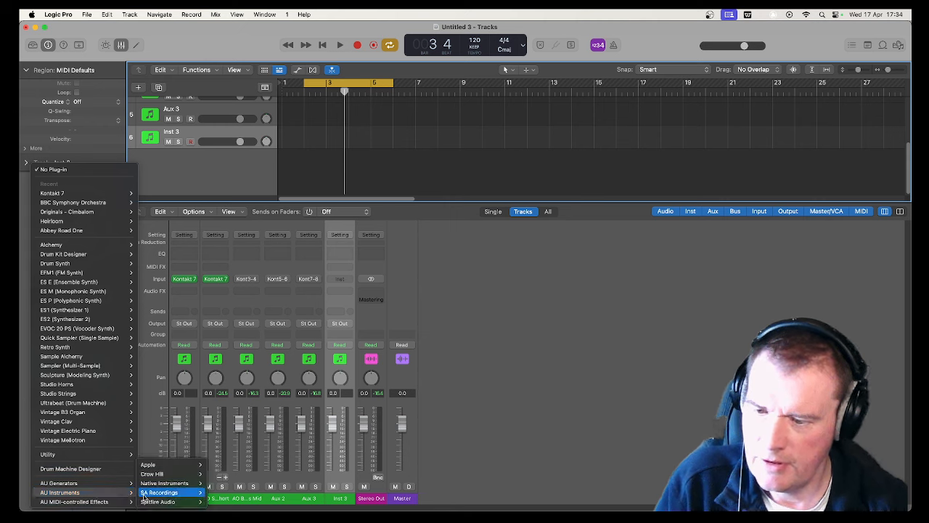
mouse_move(167, 501)
mouse_move(292, 363)
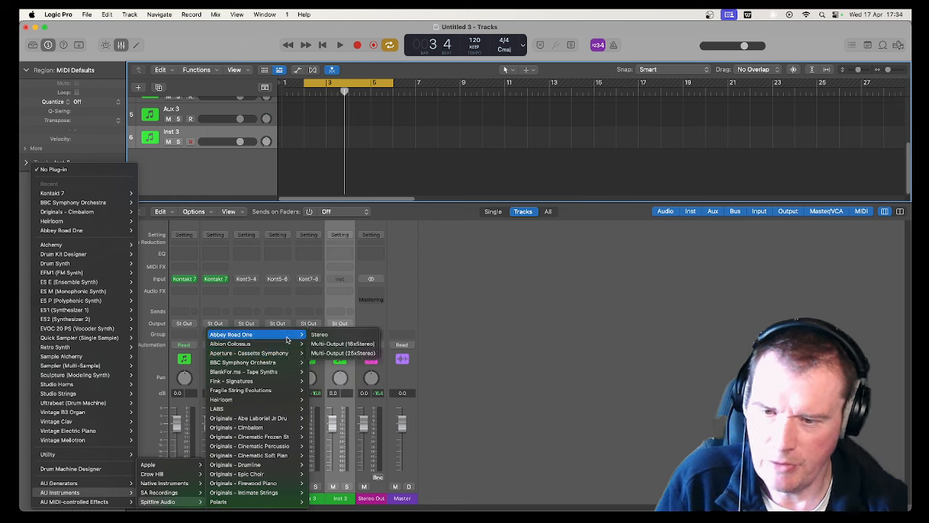
mouse_move(292, 382)
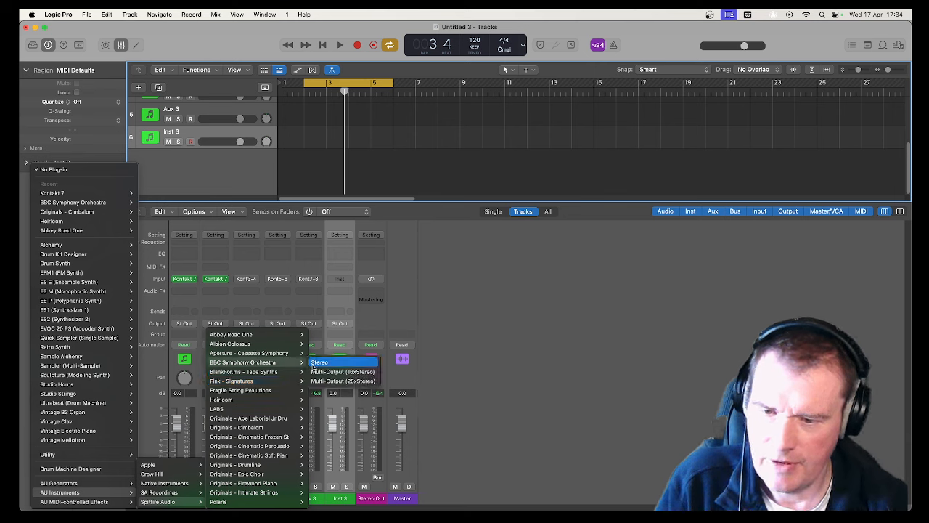
click(315, 363)
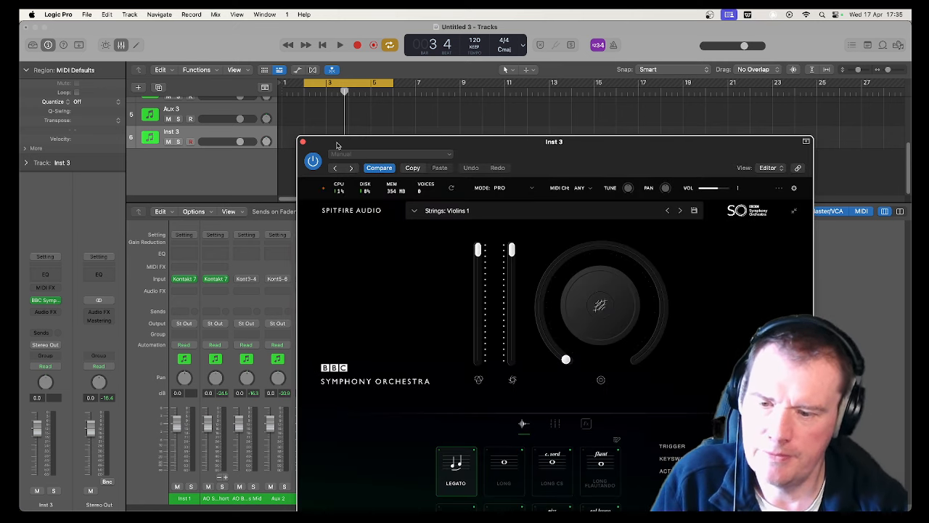
drag(336, 145, 421, 73)
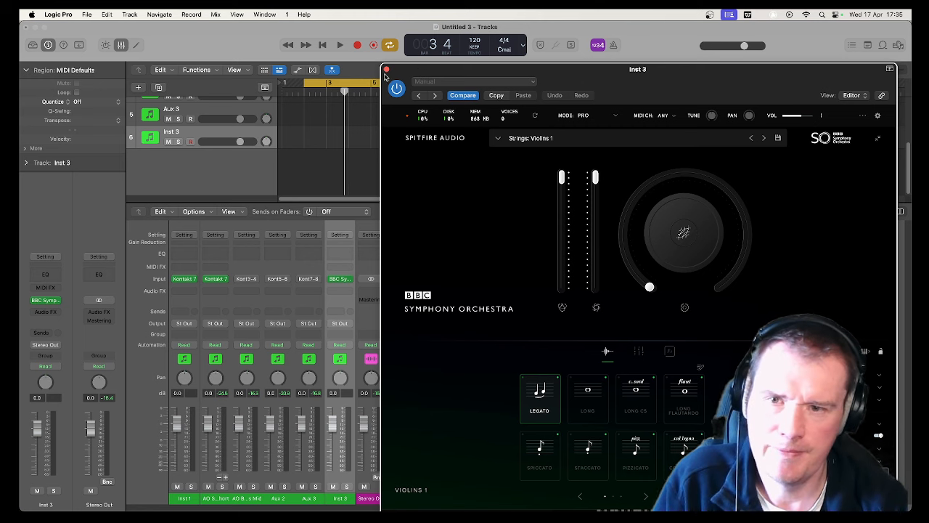
click(386, 70)
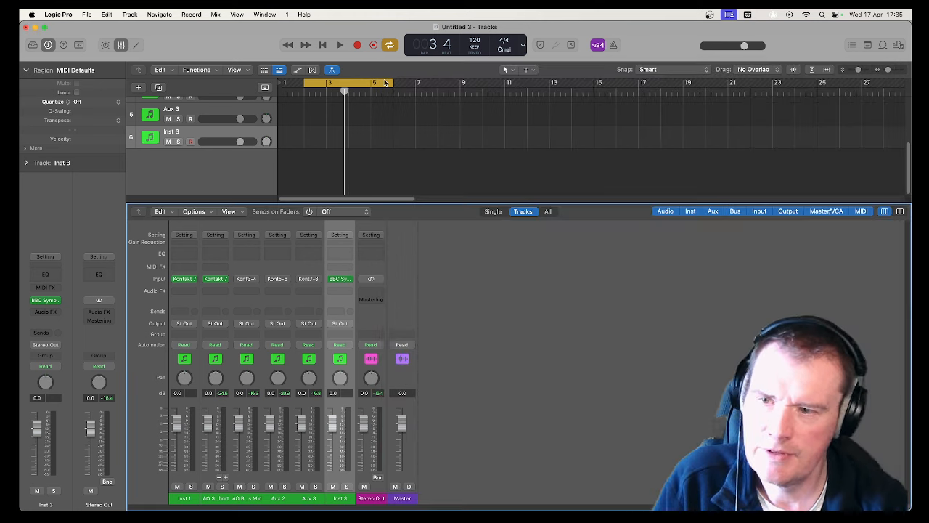
Replace the Inst 3 track's instrument with the Multi-Output (16xStereo) version of BBC Symphony Orchestra
click(55, 296)
mouse_move(149, 493)
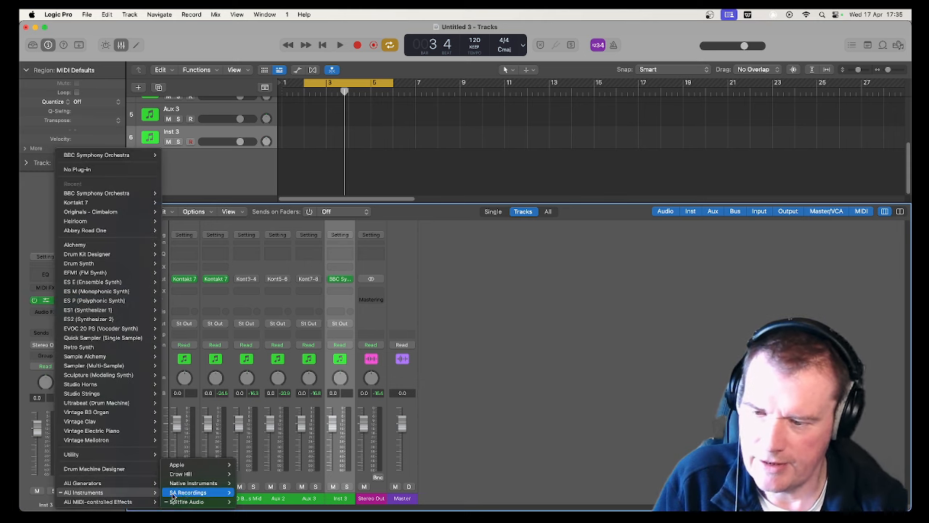
mouse_move(210, 501)
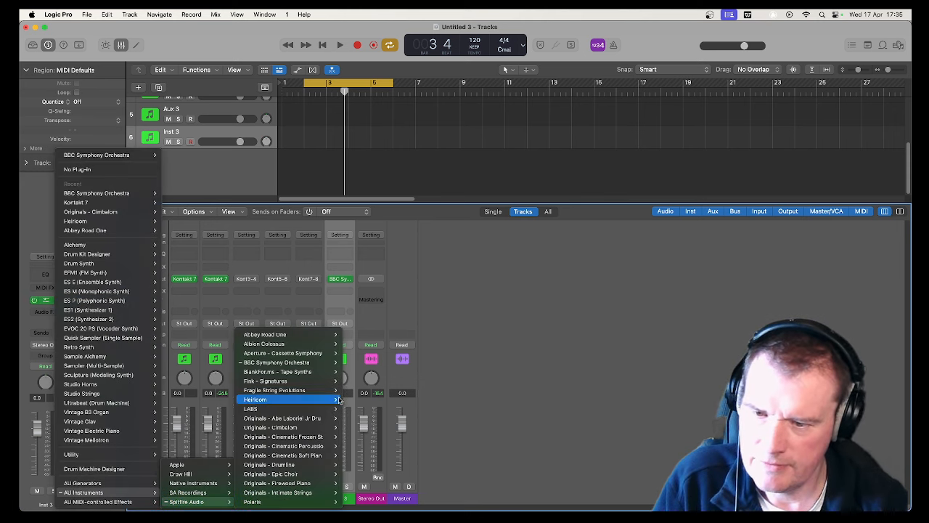
mouse_move(330, 362)
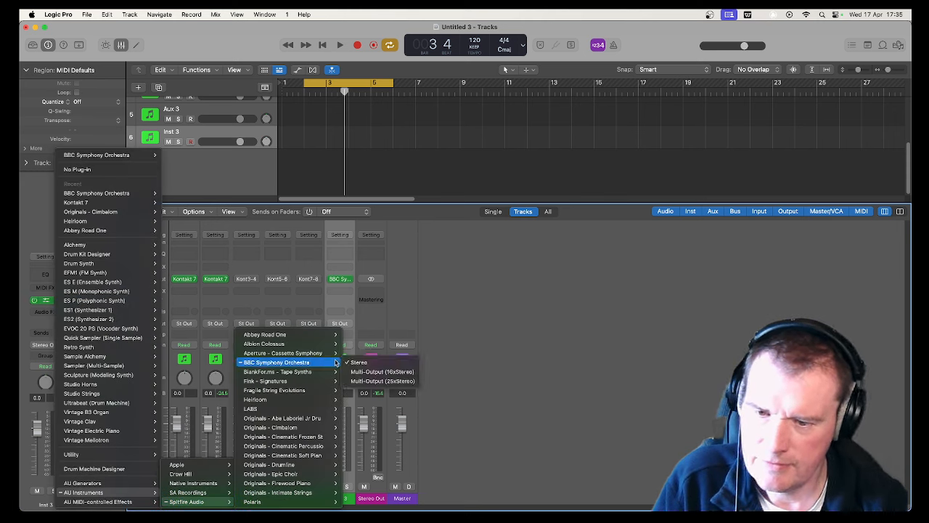
click(383, 372)
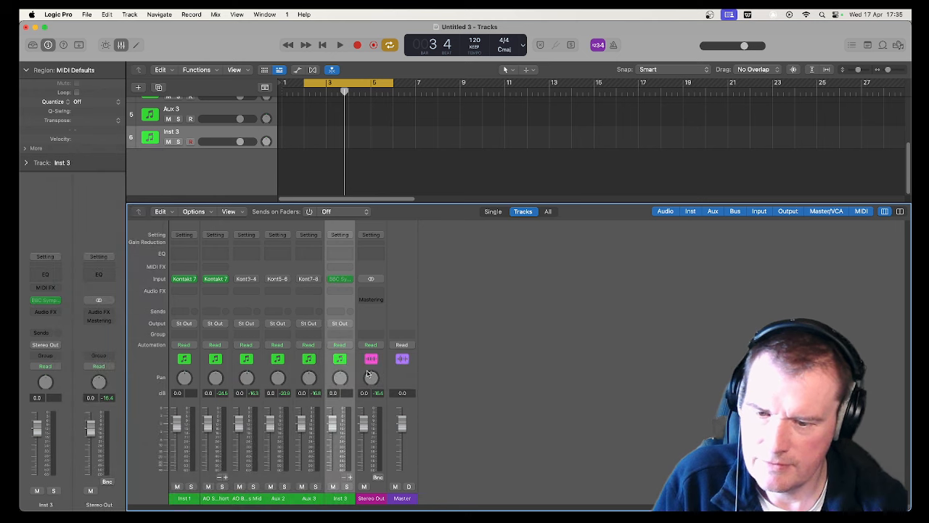
Add three aux output channel strips to the BBC Symphony Orchestra instrument and select them together with the Inst 3 strip
click(350, 477)
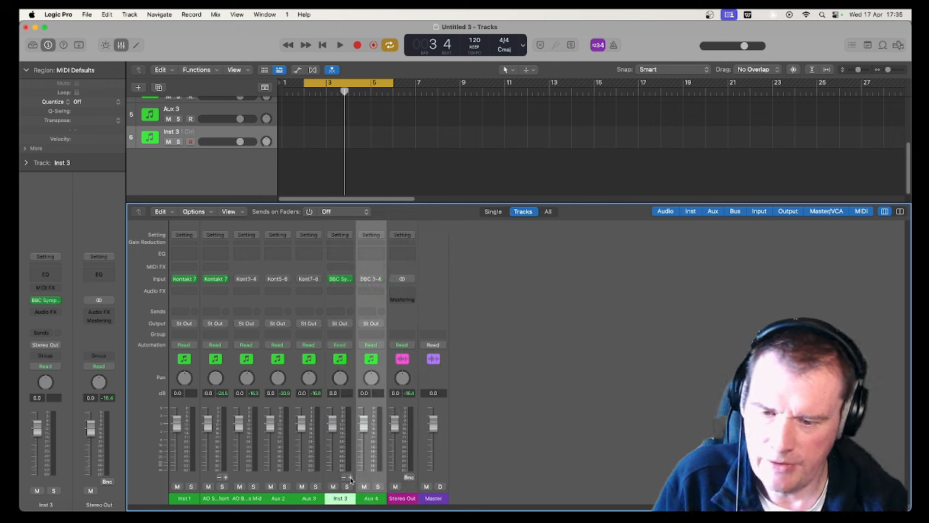
click(351, 477)
click(351, 478)
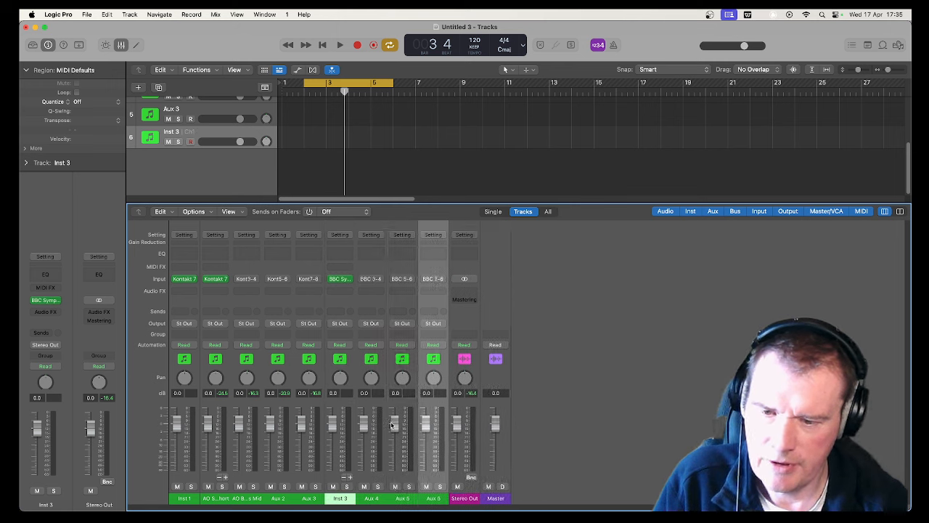
shift+click(348, 301)
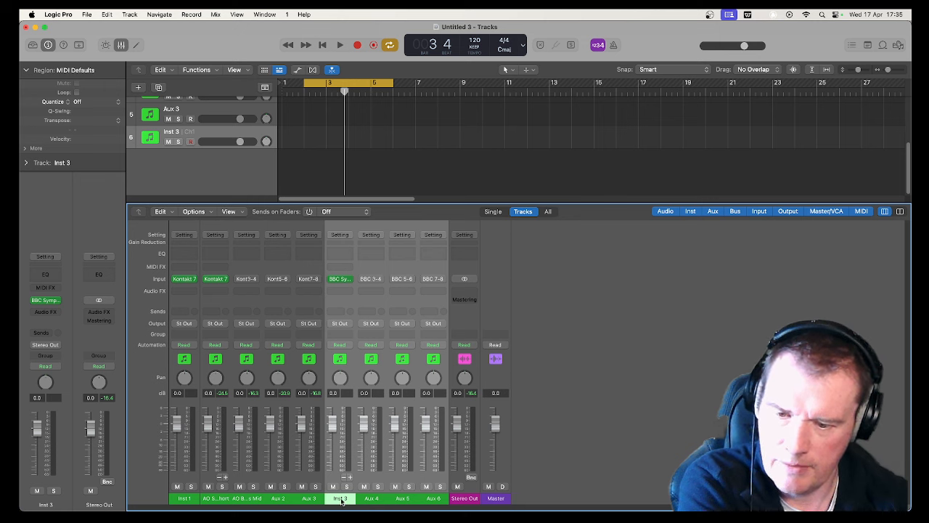
Rename the Inst 3 channel strip as BBC C and the Aux 4 channel strip as BBC A
double_click(340, 498)
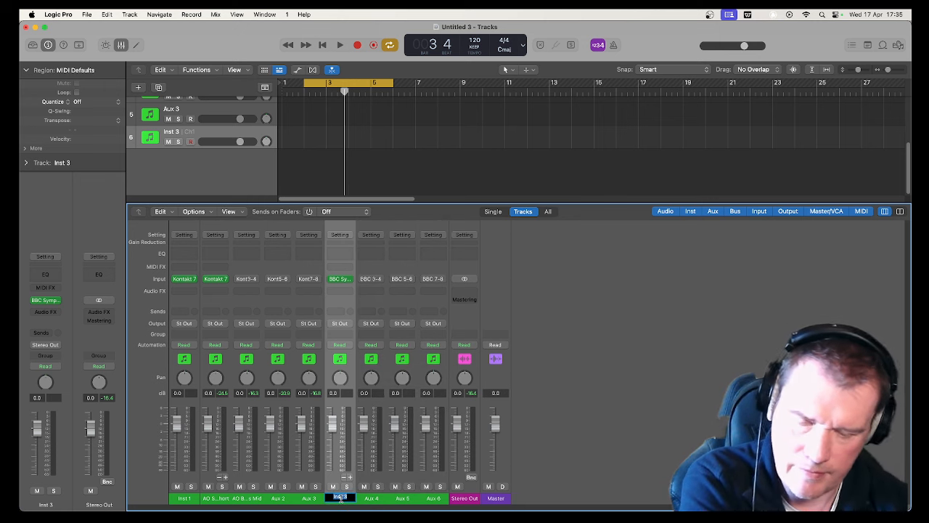
text(BBC)
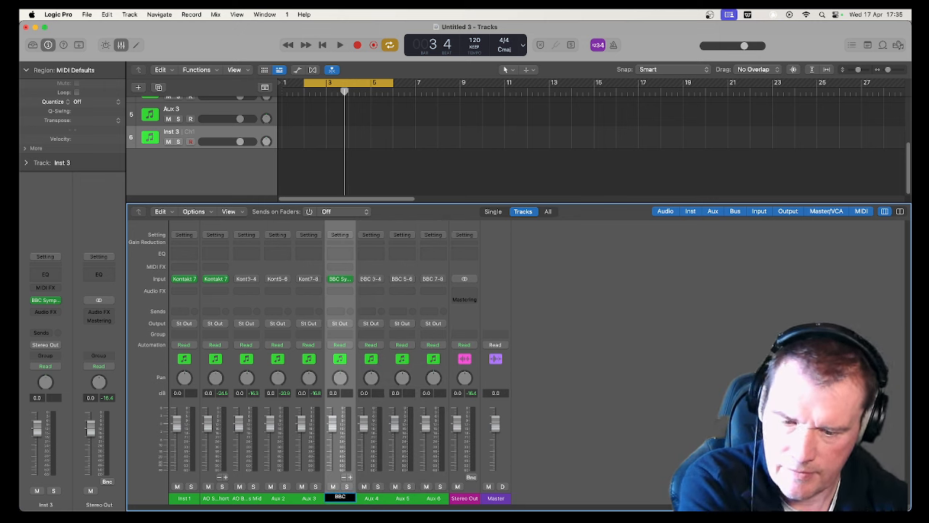
text( C)
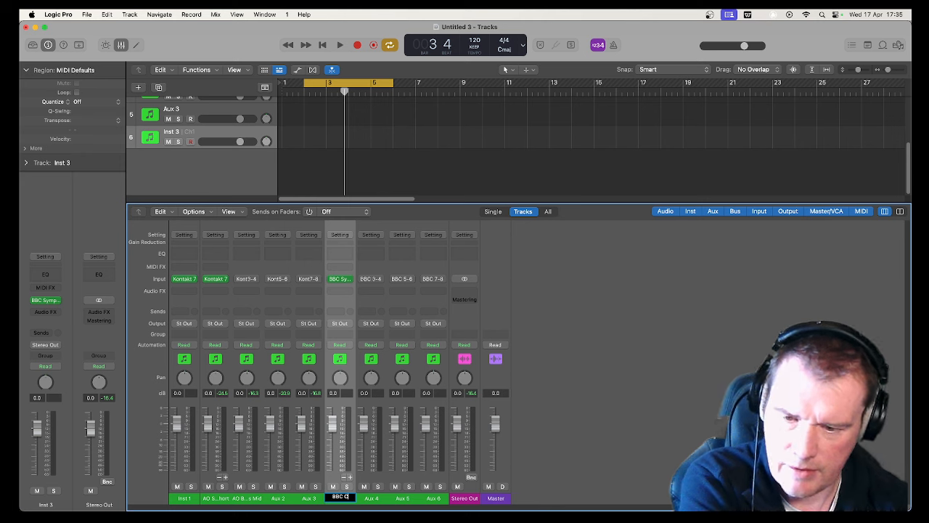
double_click(373, 498)
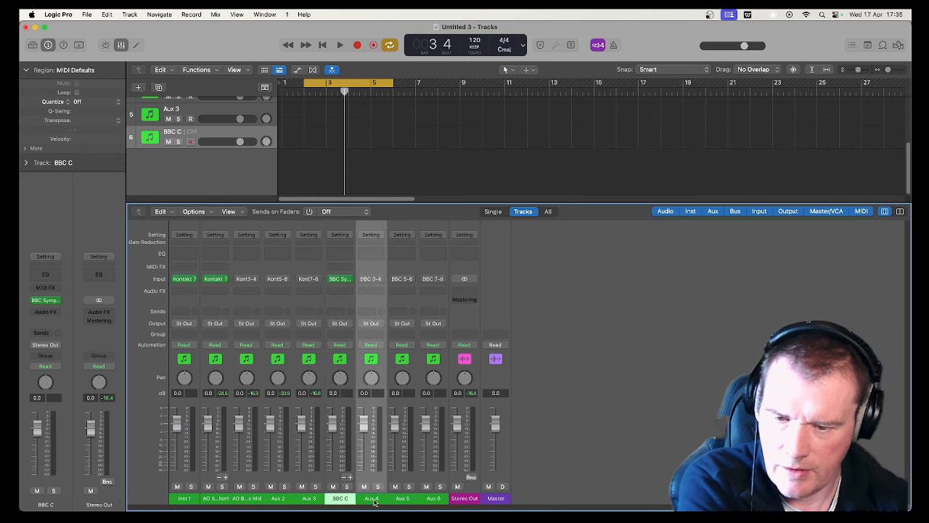
text(BBC)
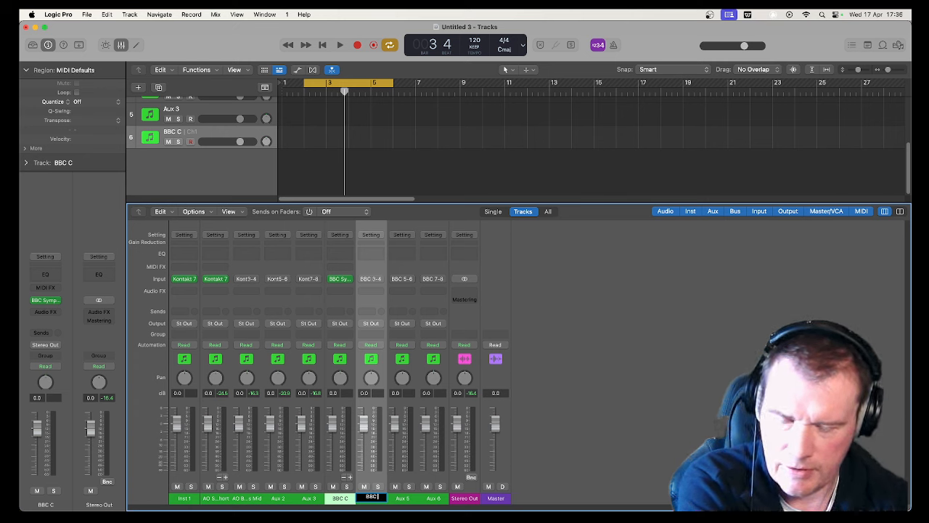
text(A)
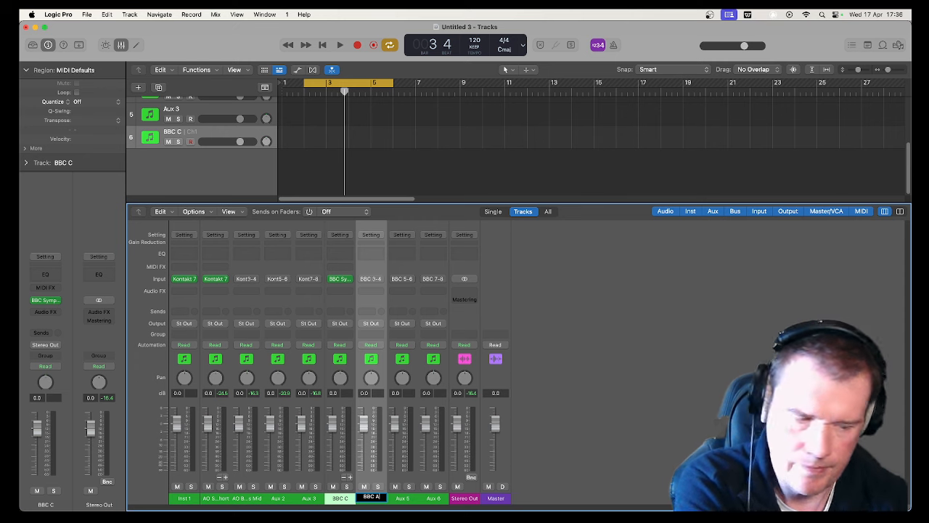
Rename the Aux 6 channel strip as BBC O, with a capital O
double_click(435, 500)
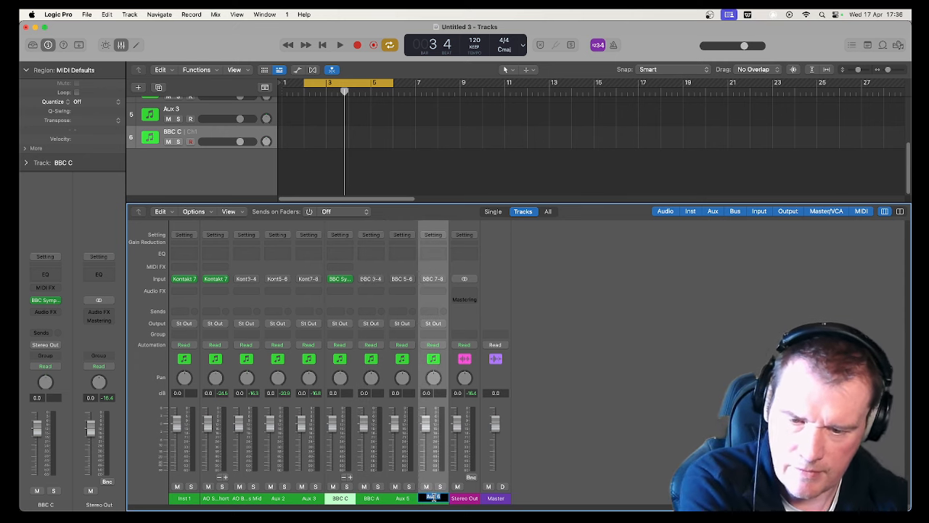
text(BBC o)
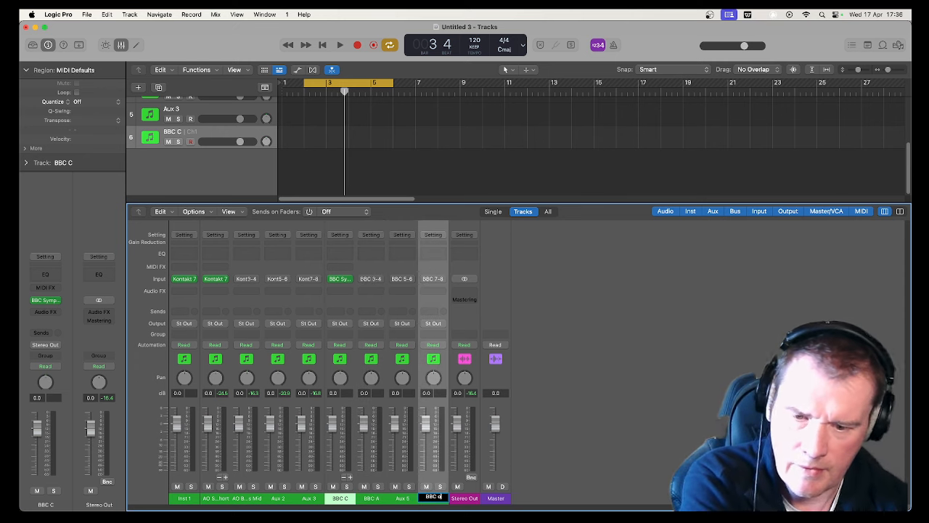
key(Return)
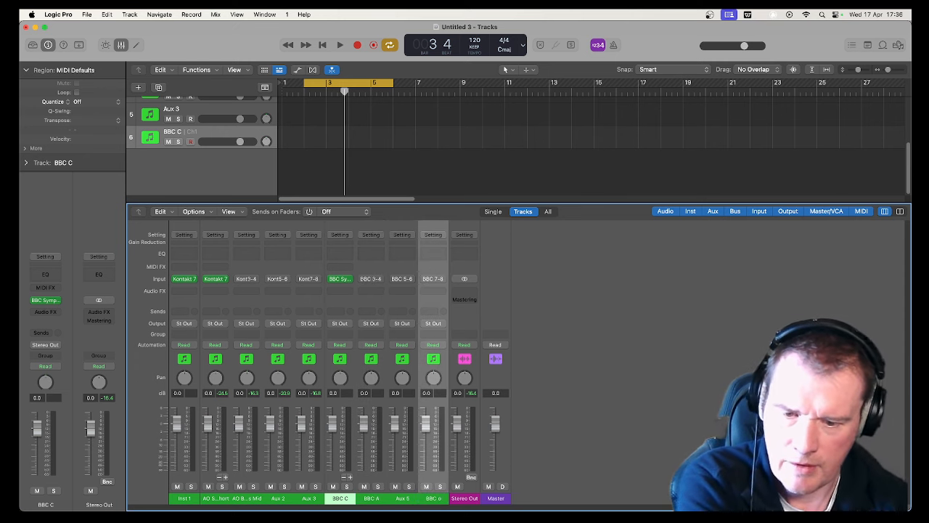
double_click(444, 497)
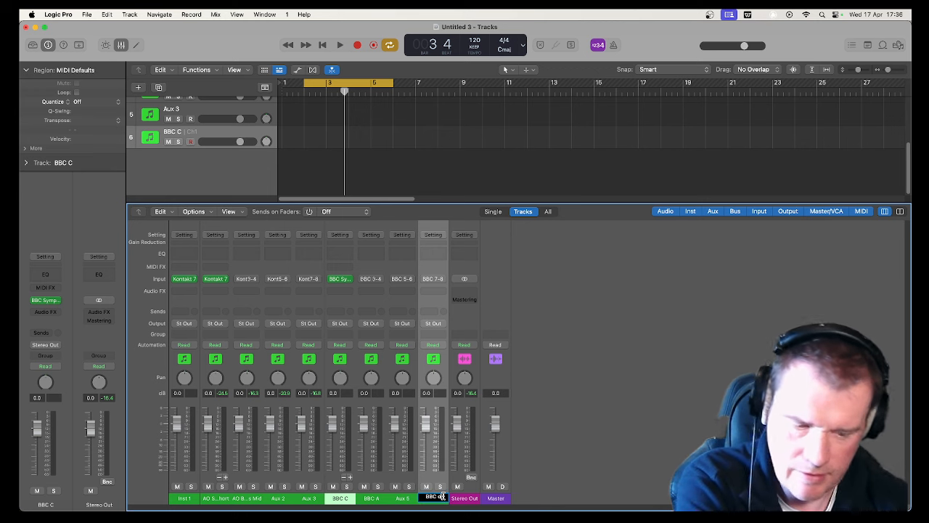
key(BackSpace)
text(O)
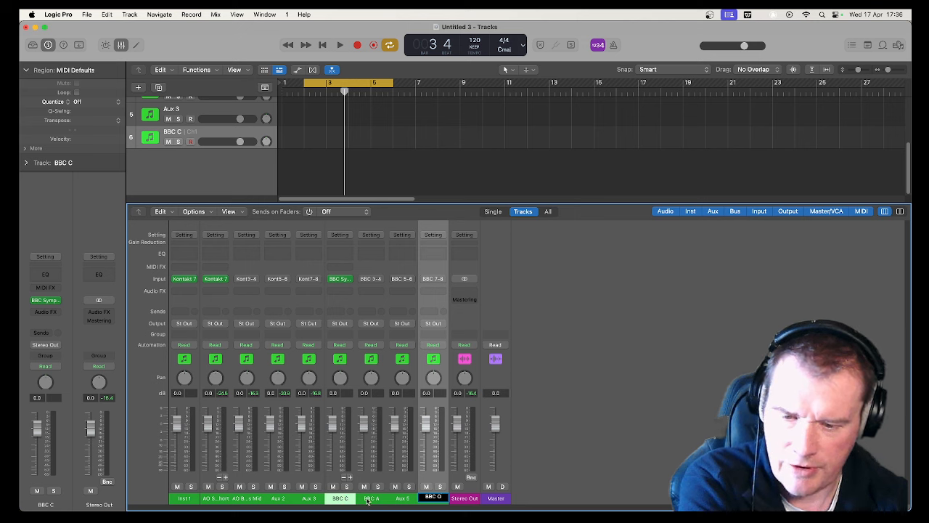
Rename the Aux 5 channel strip as BBC A
key(Return)
double_click(396, 500)
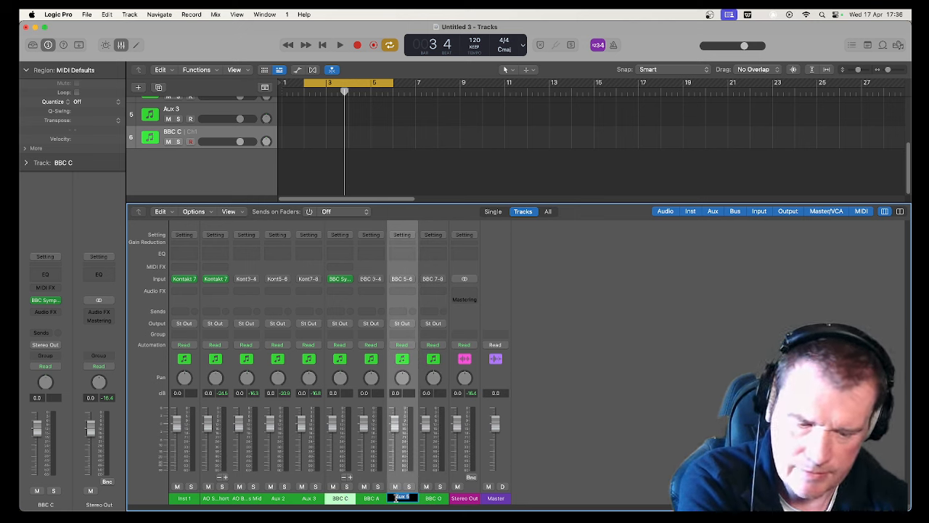
text(BBC A)
key(Return)
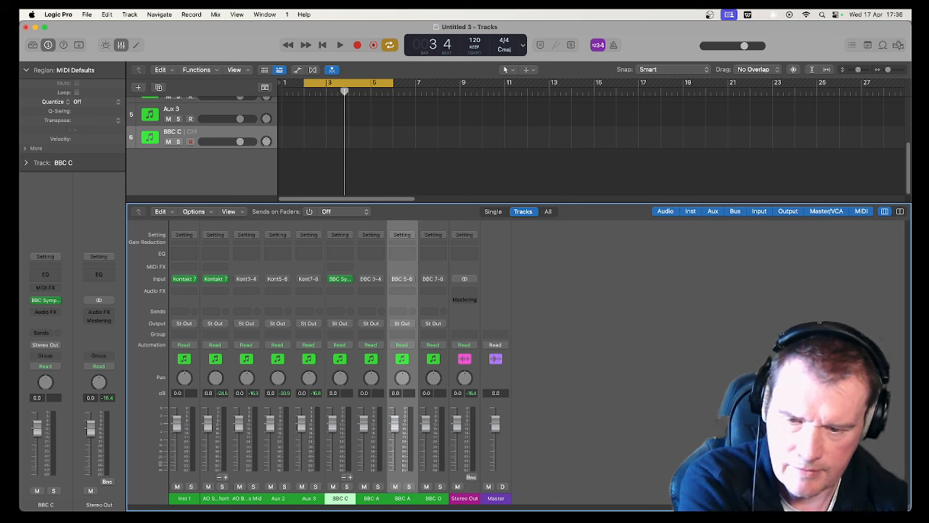
Check the microphone signals on the mixer page of the BBC C strip's BBC Symphony Orchestra instrument, closing the plug-in when done
click(339, 279)
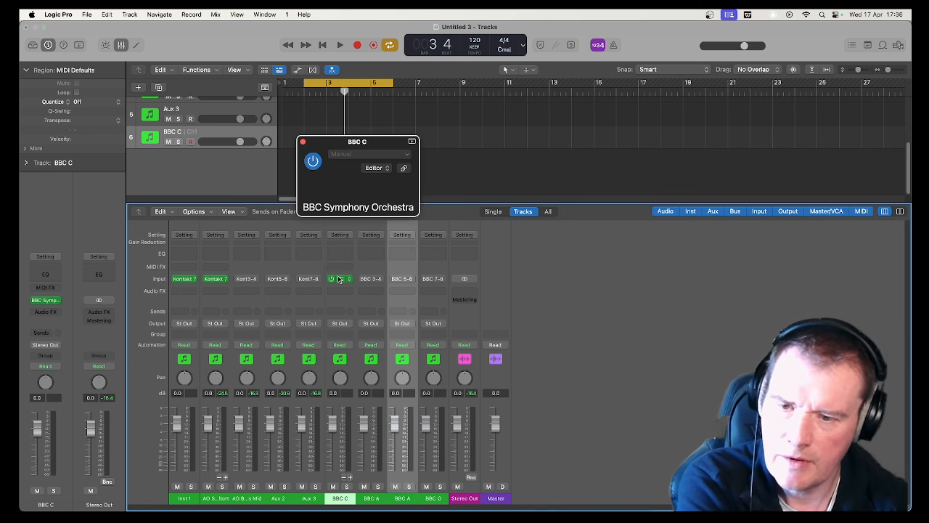
drag(397, 153, 370, 67)
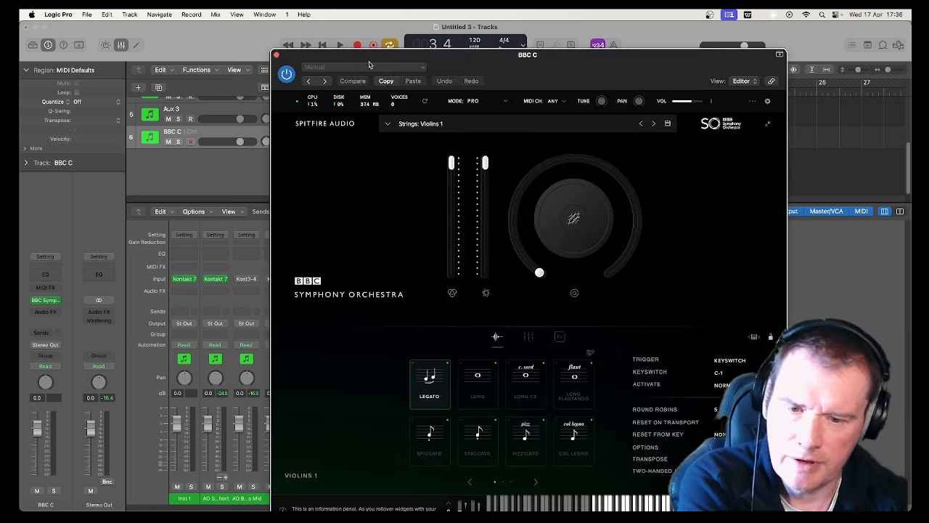
click(528, 338)
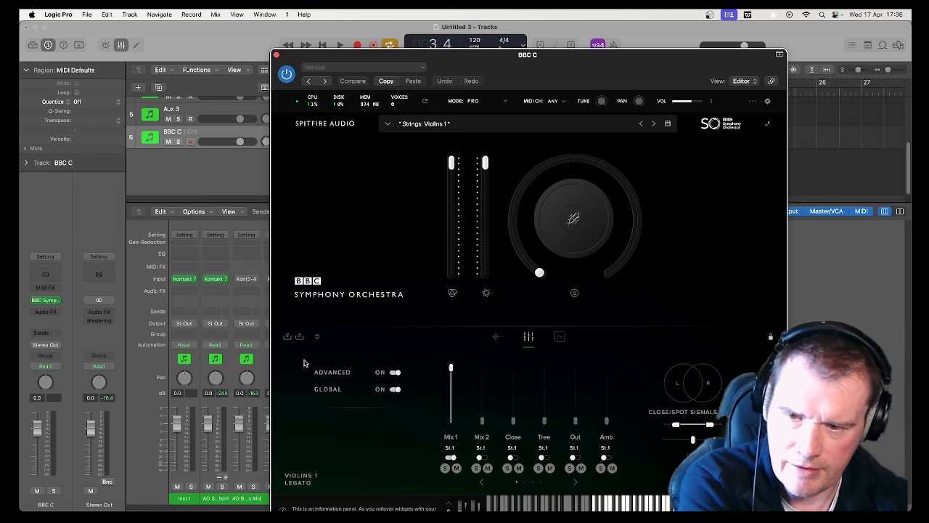
click(266, 387)
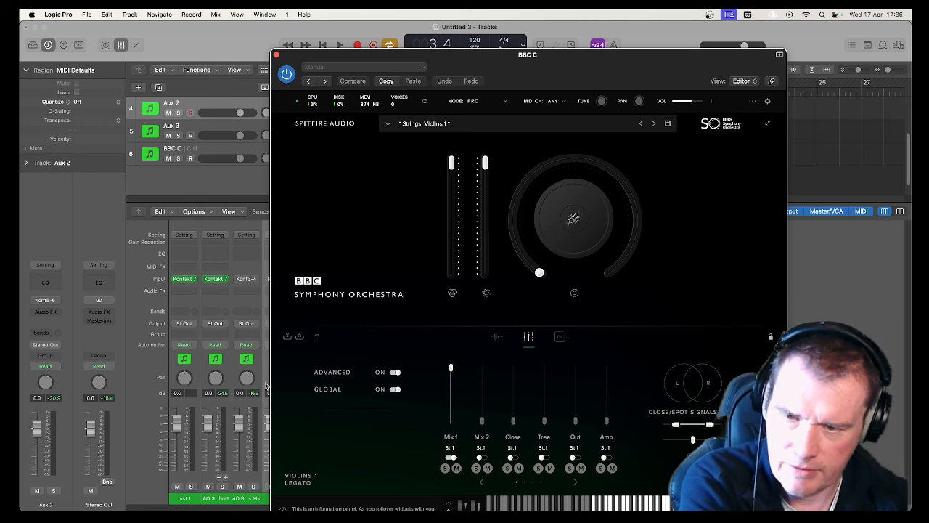
click(276, 54)
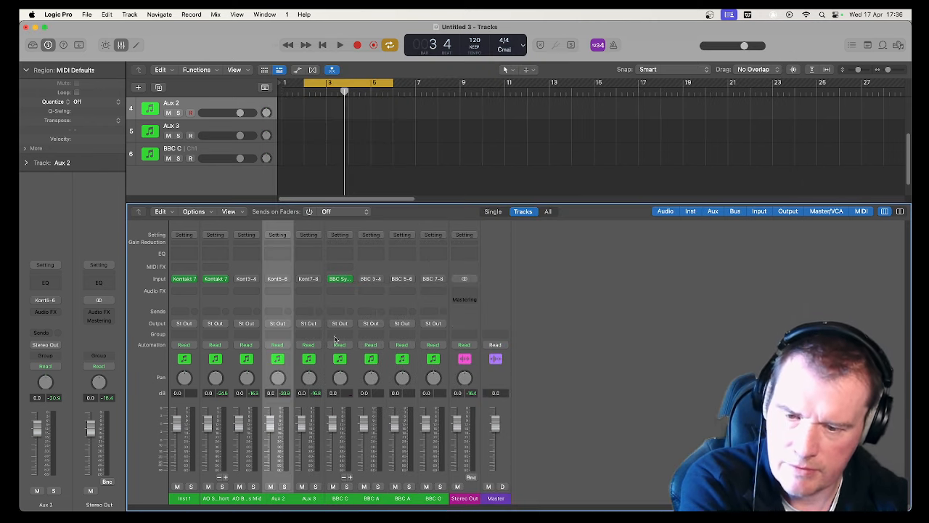
Rename the three BBC aux channel strips as BBC T for BBC 3-4, BBC O for BBC 5-6 and BBC A for BBC 7-8
double_click(374, 498)
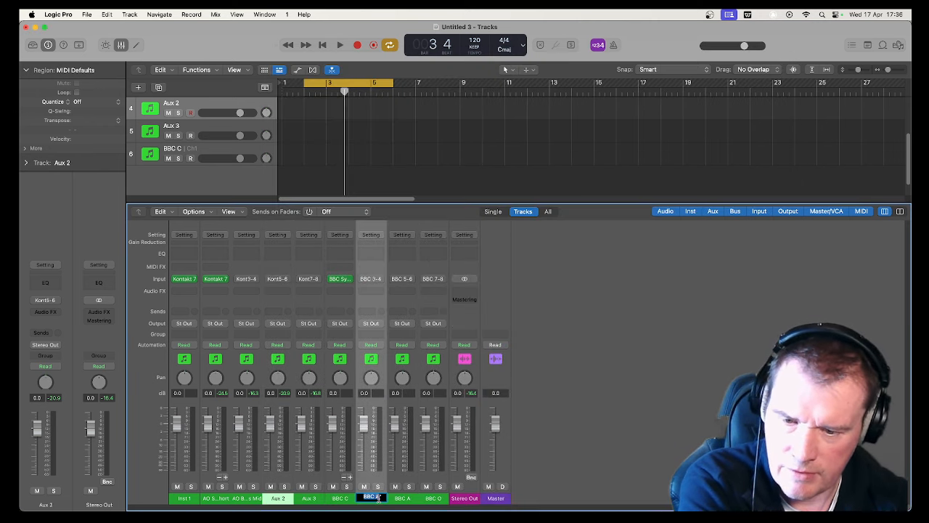
text(BBC)
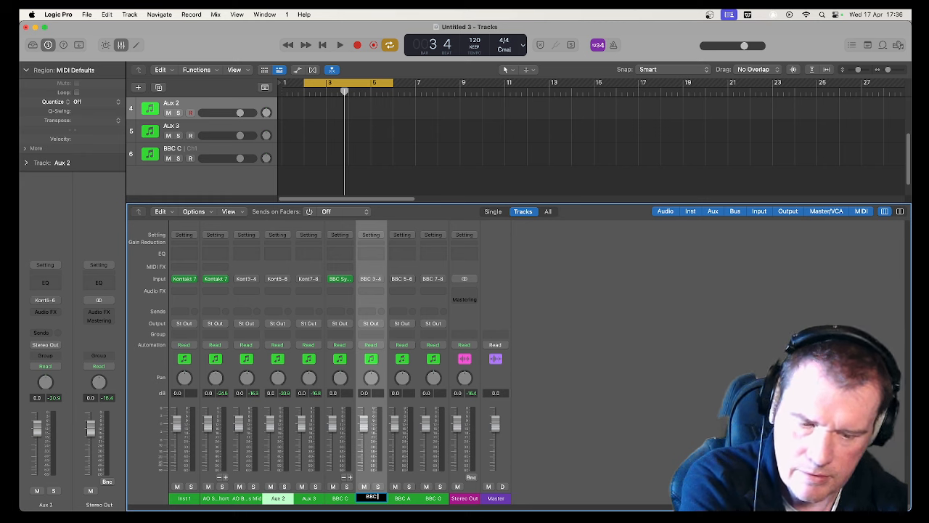
text( 1)
double_click(412, 498)
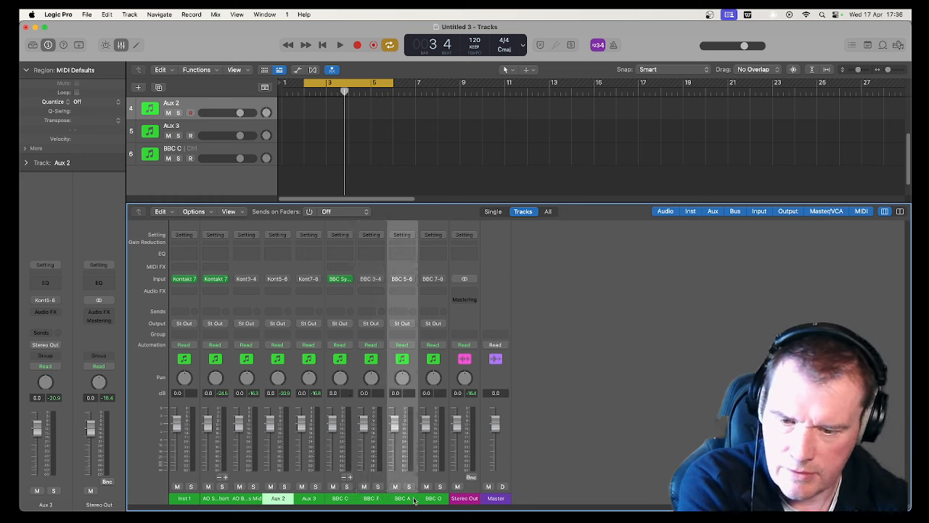
text(BBC C)
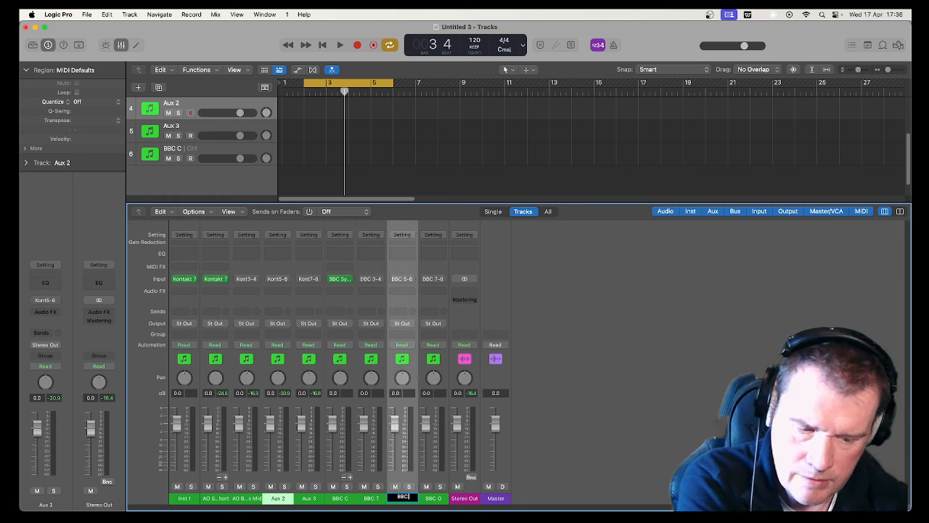
double_click(442, 499)
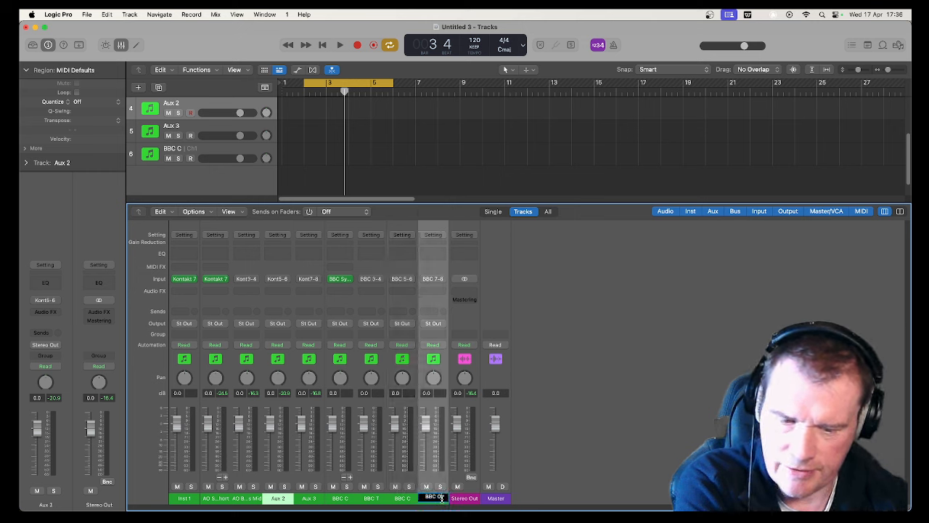
text(BBC A)
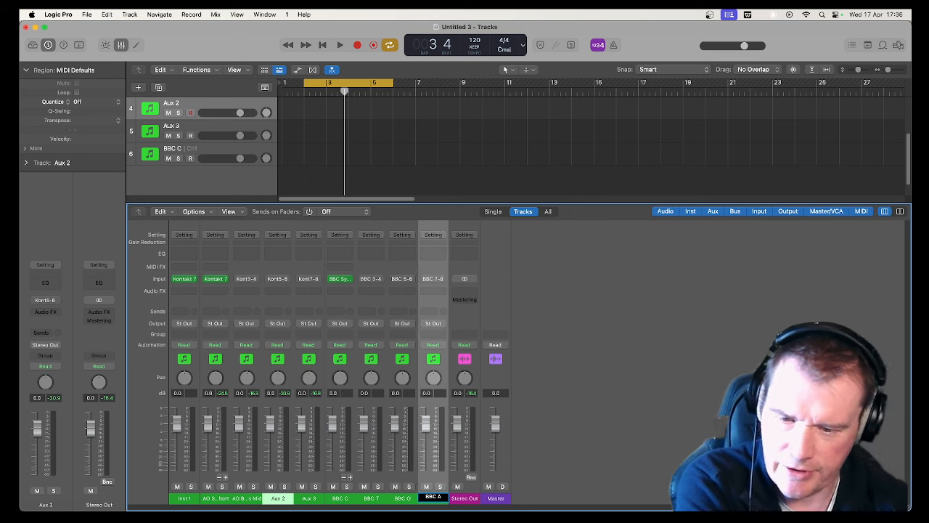
key(Return)
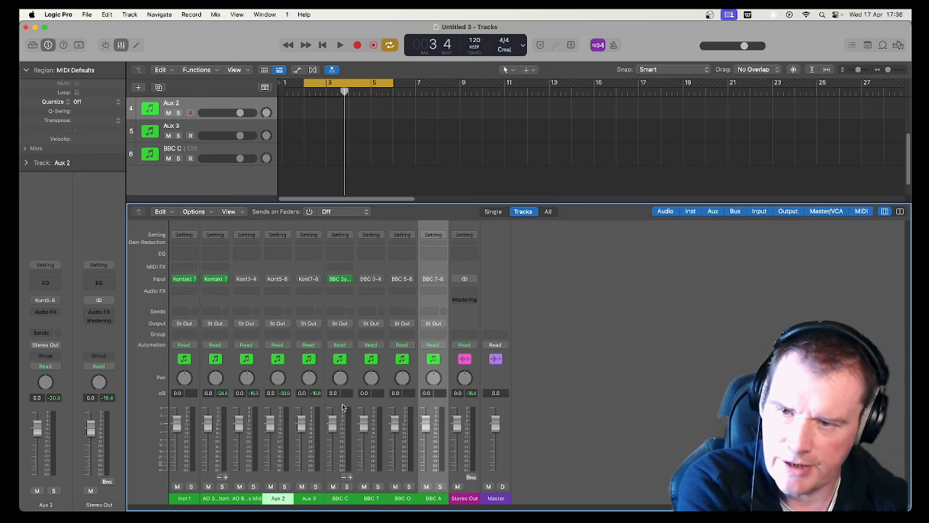
Delete all tracks above BBC C, from Inst 1 through Aux 3, together with their regions
click(232, 131)
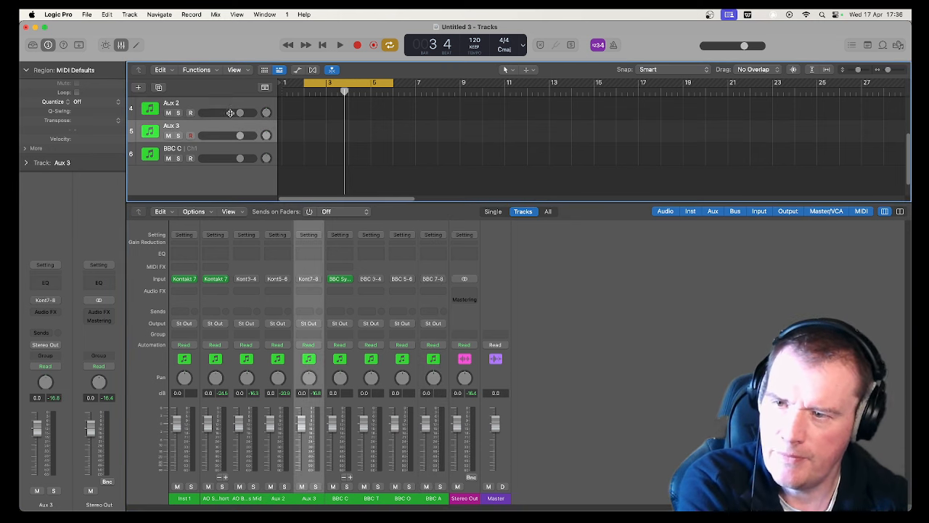
right_click(231, 107)
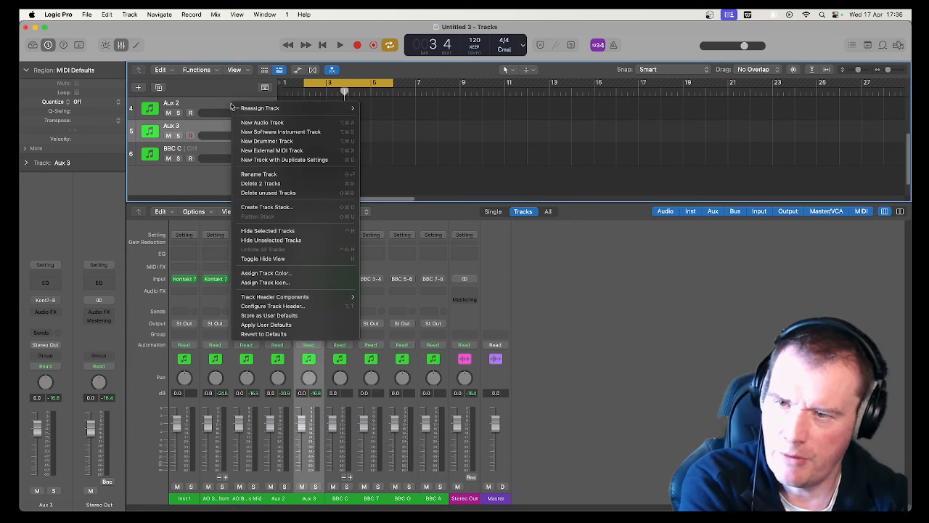
click(263, 186)
scroll(241, 166, up, 3)
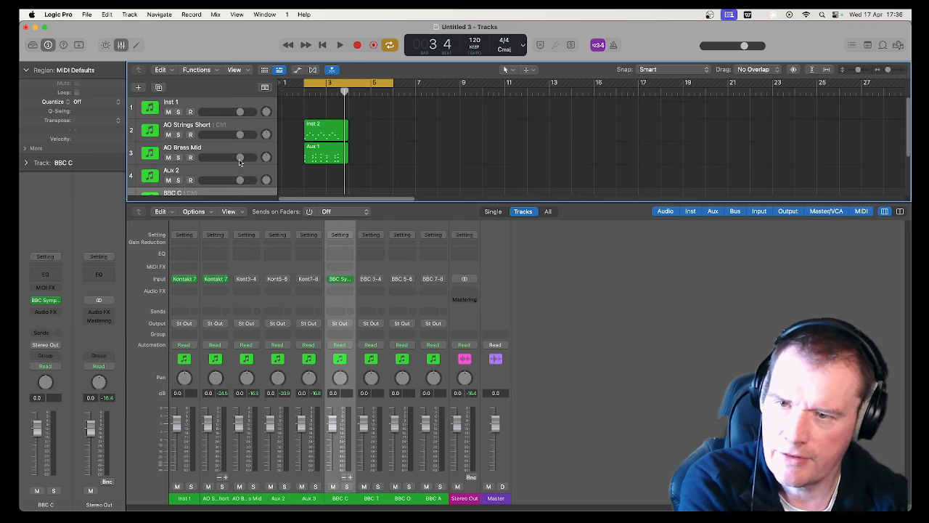
click(231, 170)
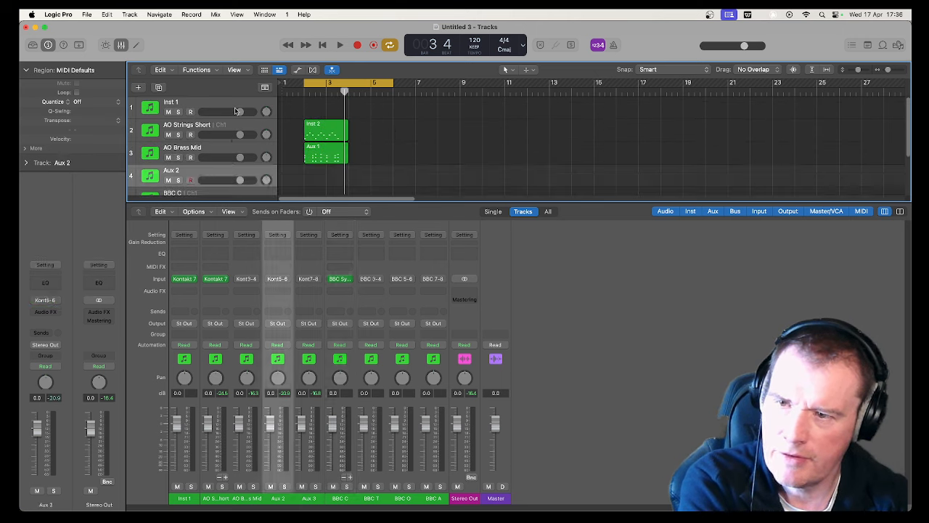
shift+click(236, 111)
right_click(236, 107)
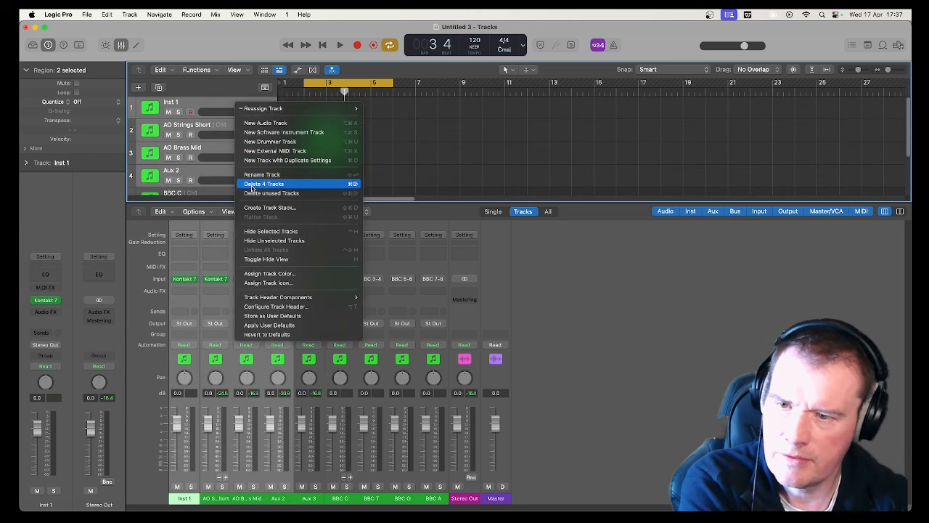
click(254, 185)
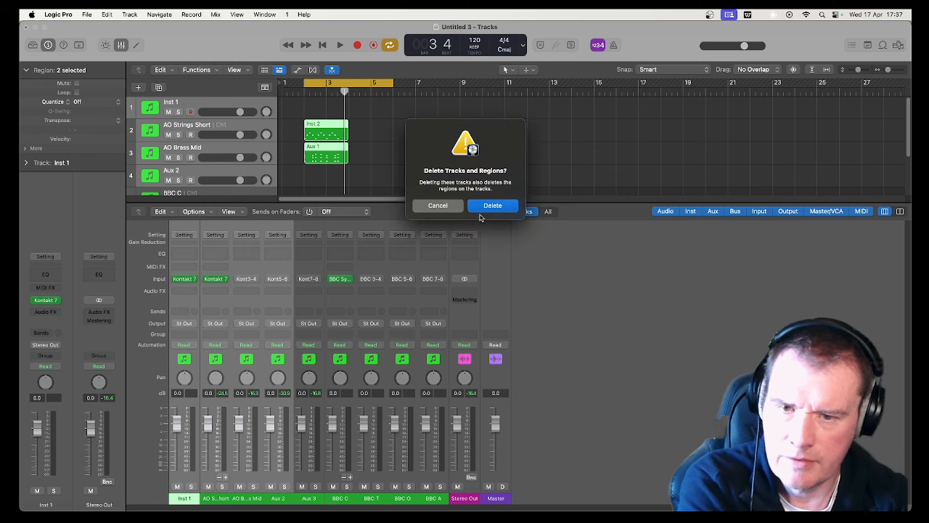
click(484, 205)
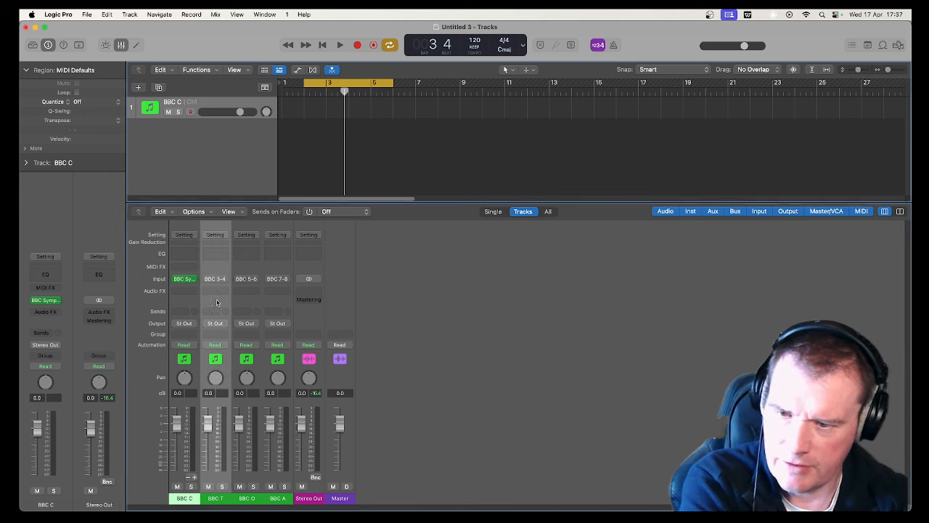
Create arrangement tracks for the BBC T, BBC O and BBC A aux channel strips
right_click(274, 301)
click(276, 303)
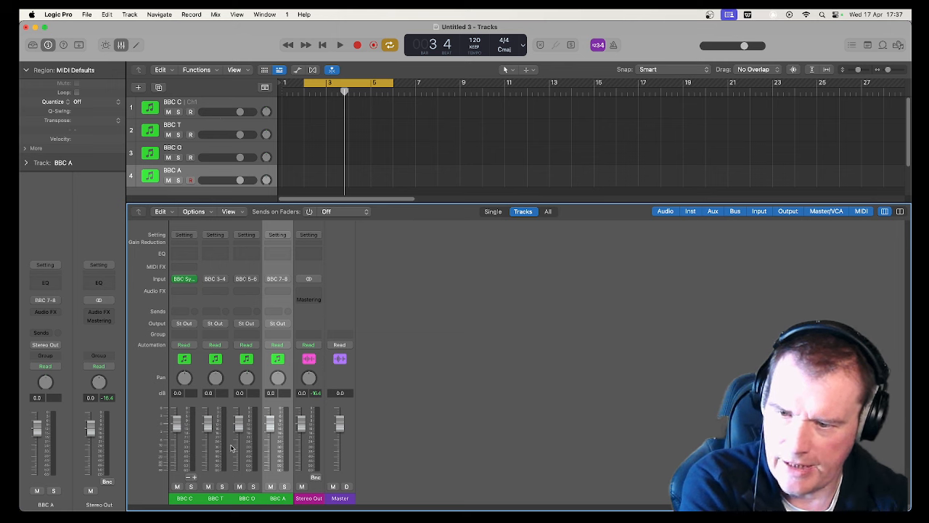
Open the microphone mixer of the BBC C track's instrument and view the output choices for the Mix 2 signal
click(184, 279)
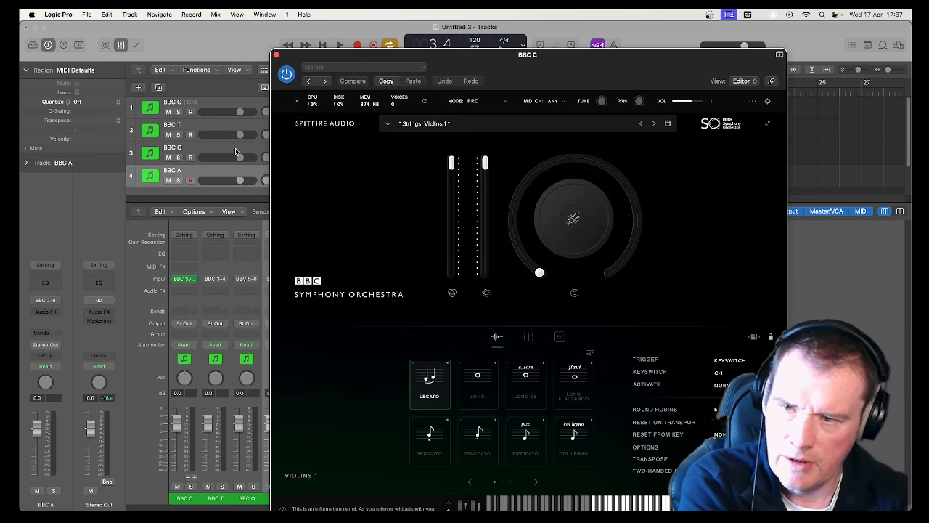
click(223, 107)
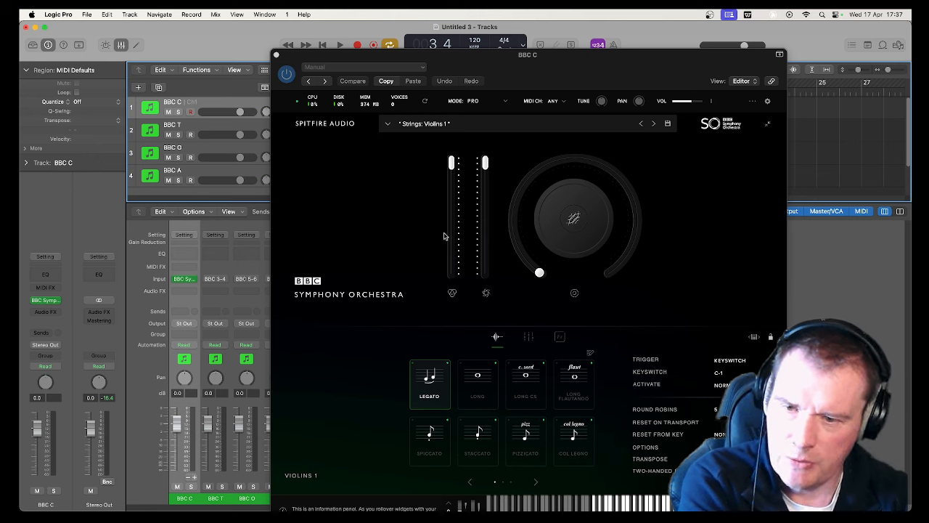
click(529, 339)
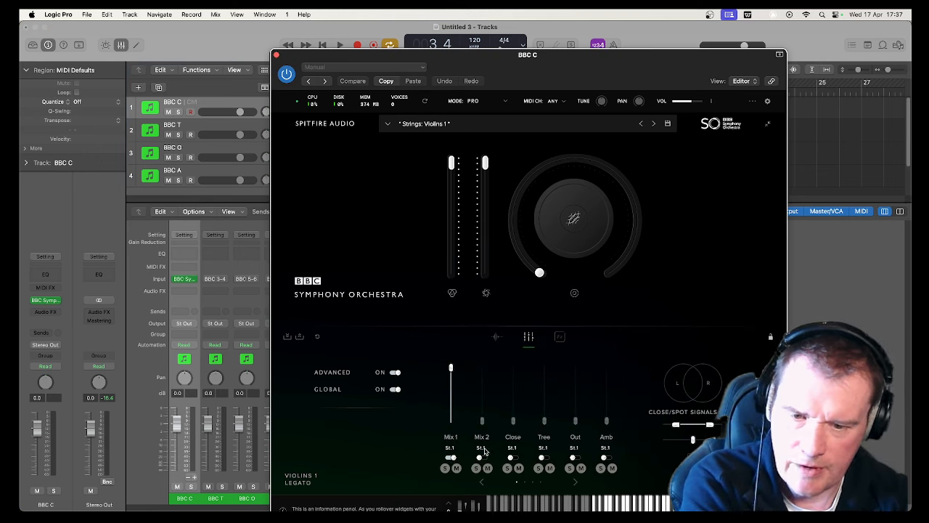
click(481, 447)
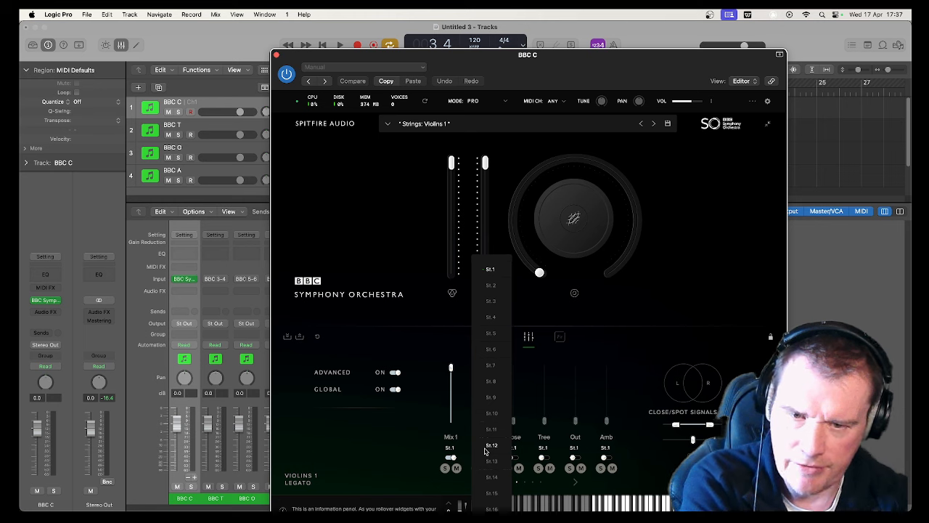
click(419, 471)
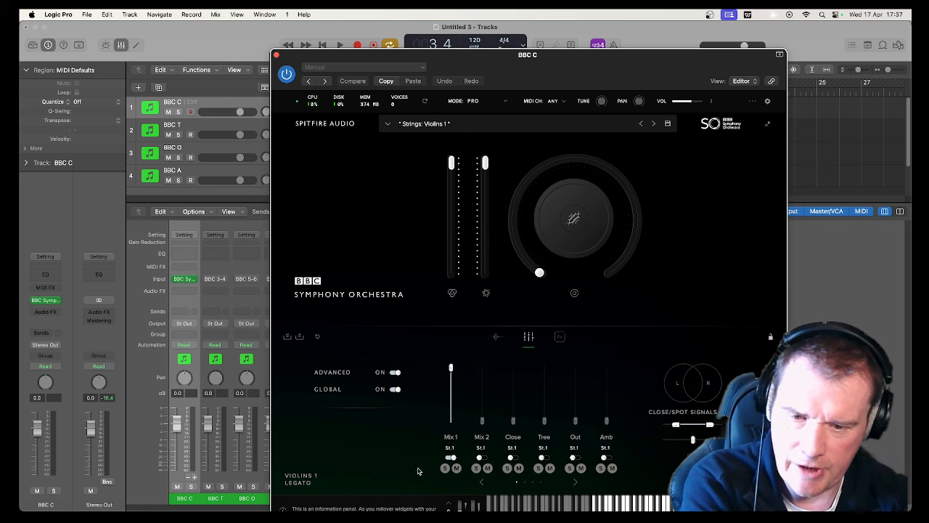
Enable the Close, Tree, Out and Amb microphone signals and switch off Mix 1
click(511, 458)
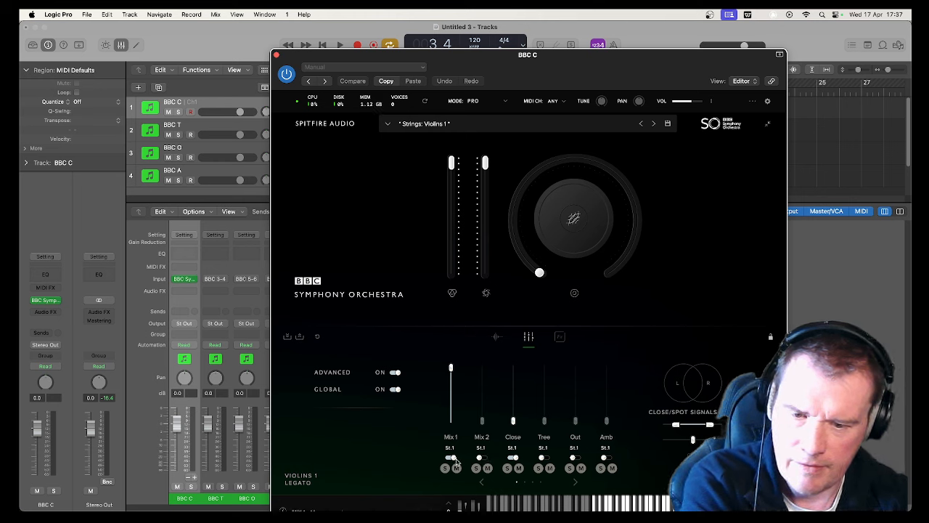
click(451, 458)
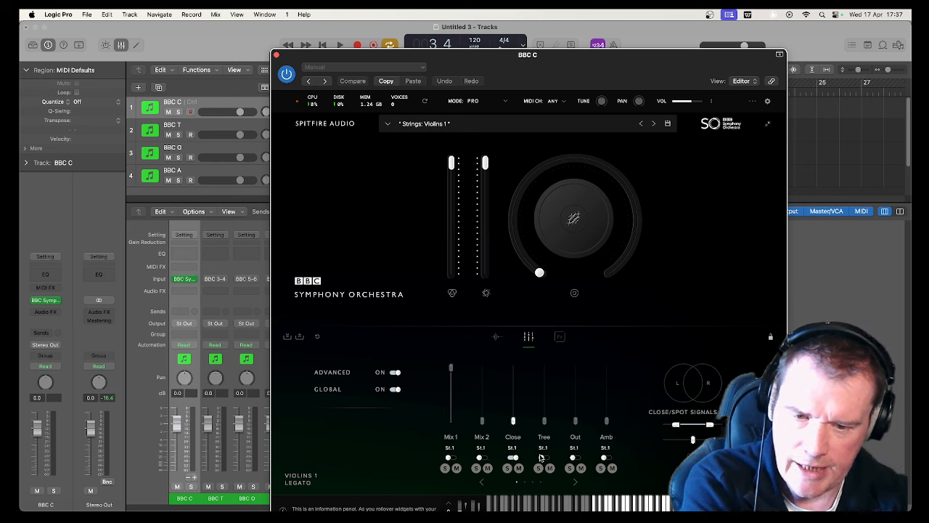
click(546, 458)
click(576, 458)
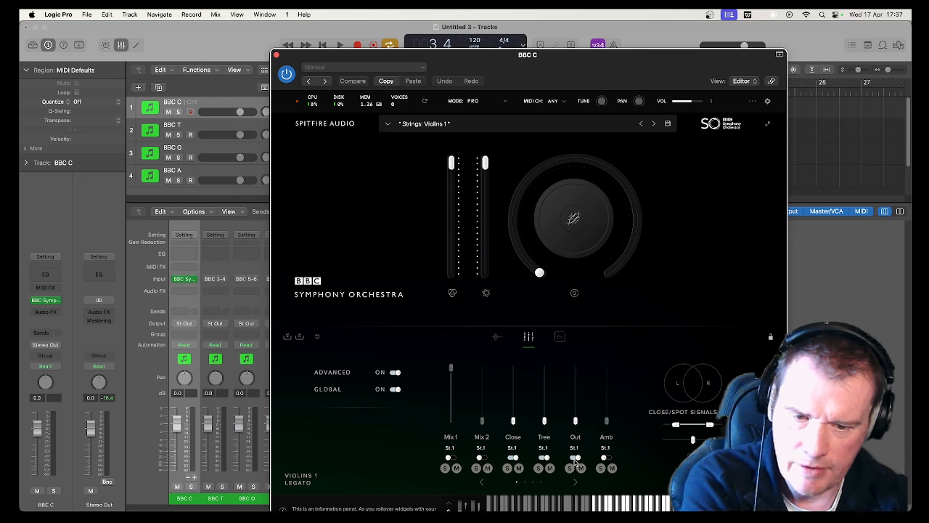
click(604, 458)
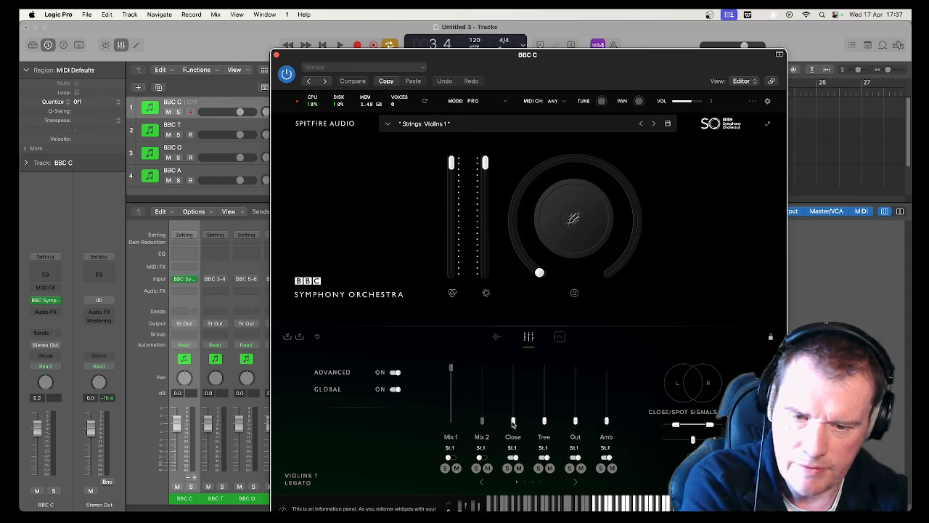
Raise the Close, Tree, Out and Amb microphone levels to 100%
drag(513, 420, 515, 361)
drag(544, 420, 546, 363)
drag(575, 420, 578, 326)
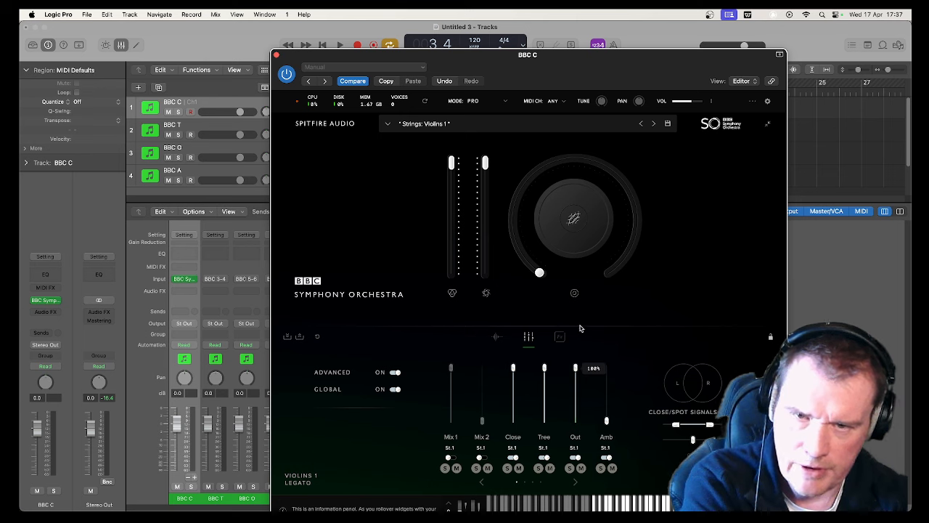
drag(605, 426, 624, 368)
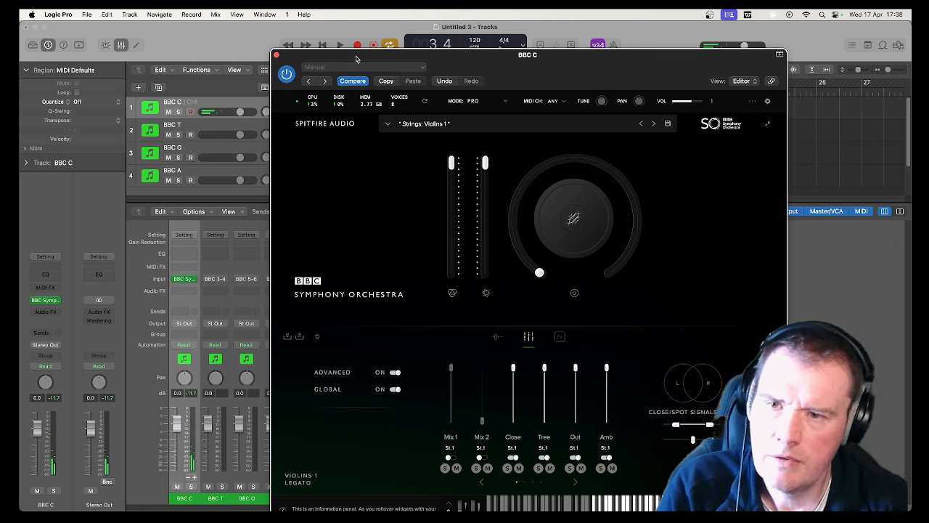
Route the Tree microphone to output St.2, Out to St.3 and Amb to St.4 in the BBC Symphony Orchestra mixer
drag(359, 56, 434, 51)
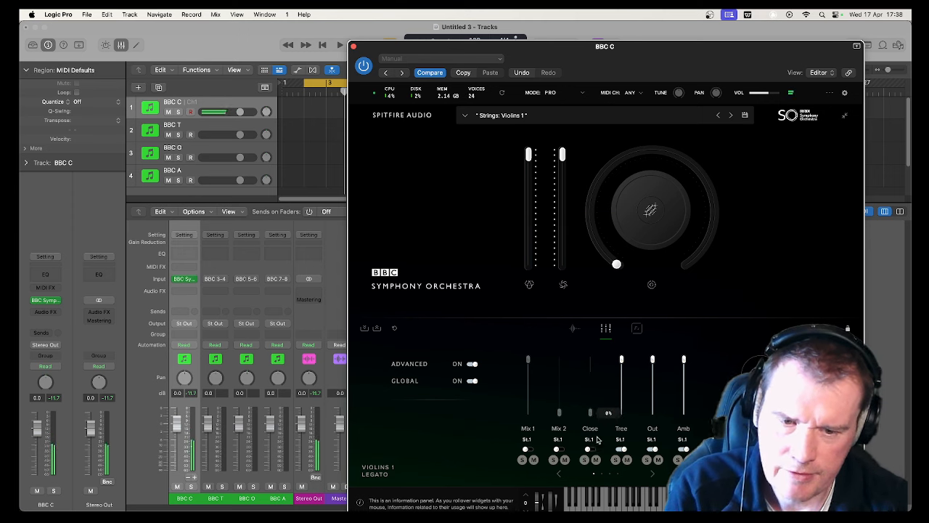
click(621, 439)
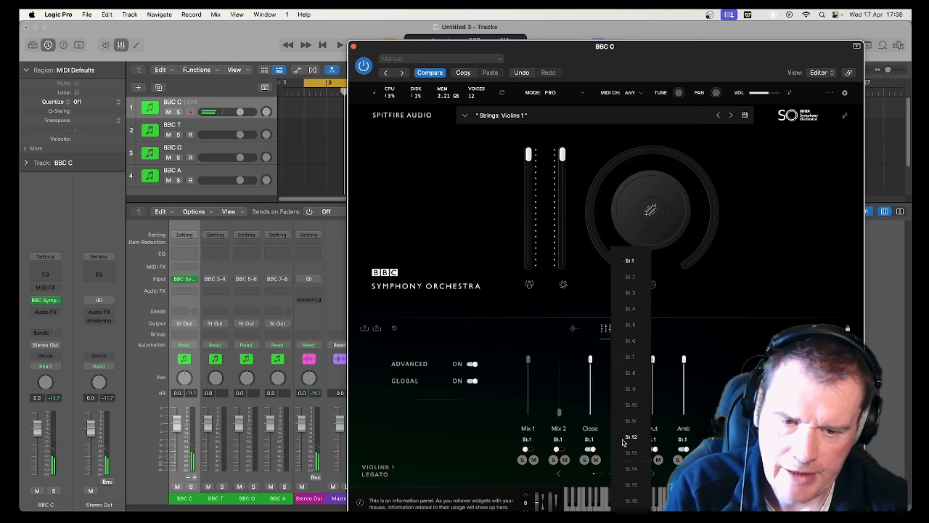
click(628, 276)
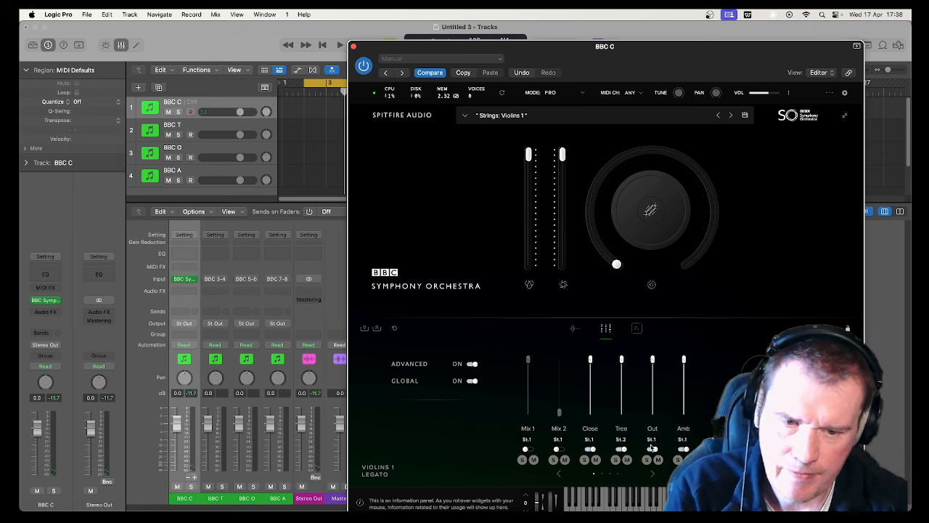
click(651, 440)
click(661, 295)
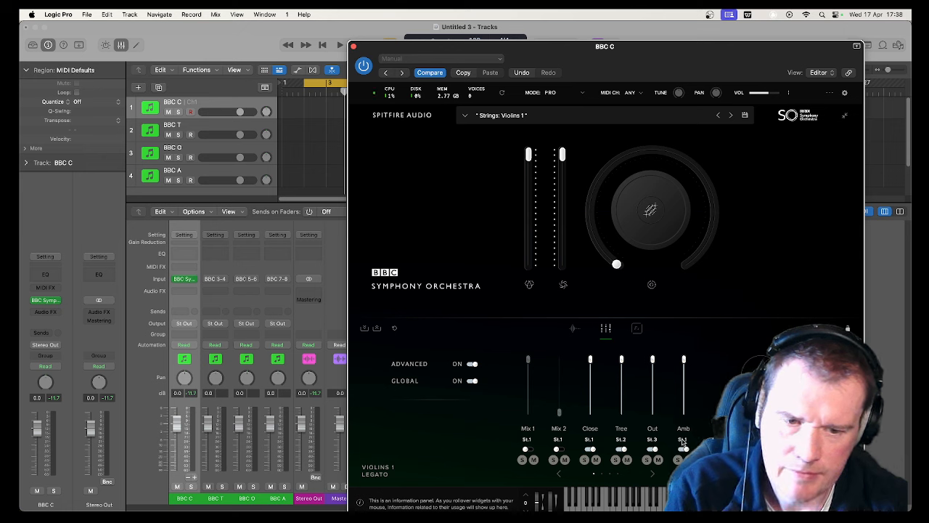
click(682, 440)
click(694, 311)
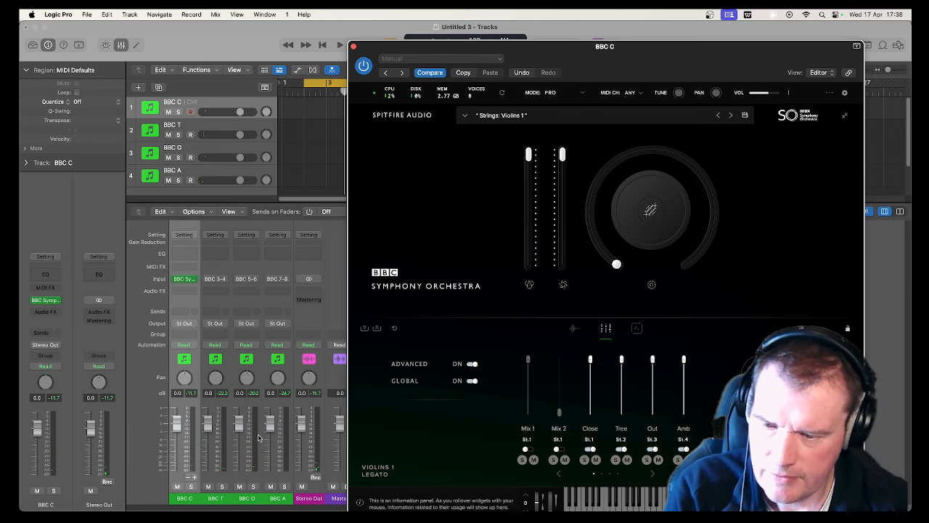
Pull the BBC C, BBC T and BBC O volume faders fully down to isolate the BBC A microphone
drag(177, 424, 190, 464)
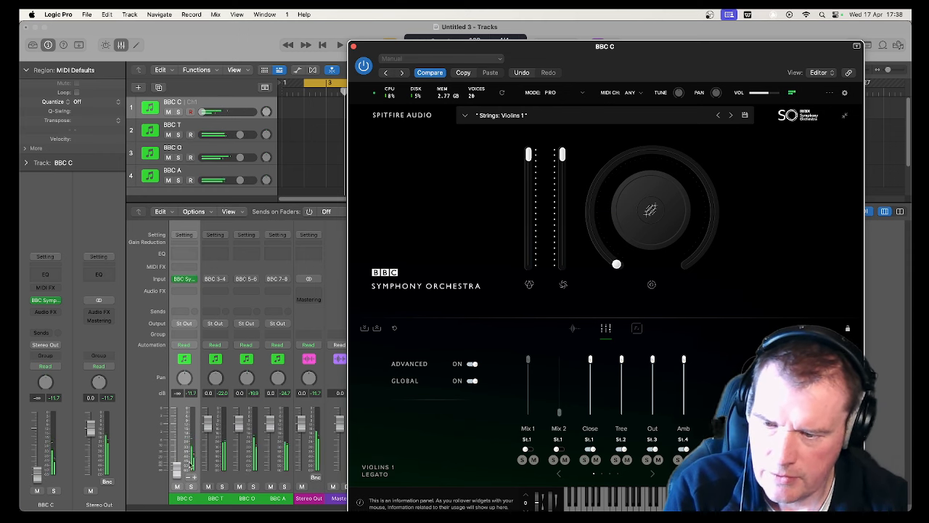
drag(208, 423, 208, 470)
drag(241, 423, 239, 470)
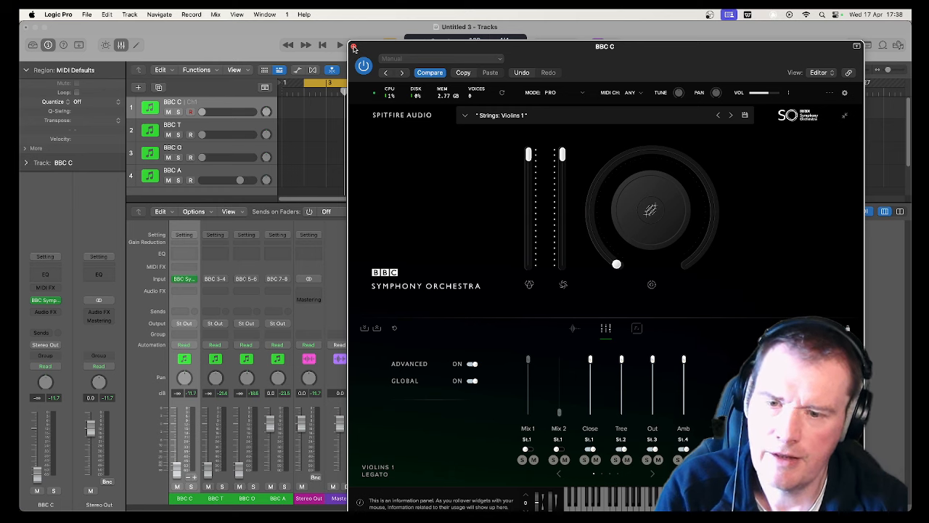
Close the instrument window and balance the faders: BBC C about -0.9 dB, BBC T -11.6 dB, BBC O -11.2 dB, BBC A -5.8 dB
click(354, 47)
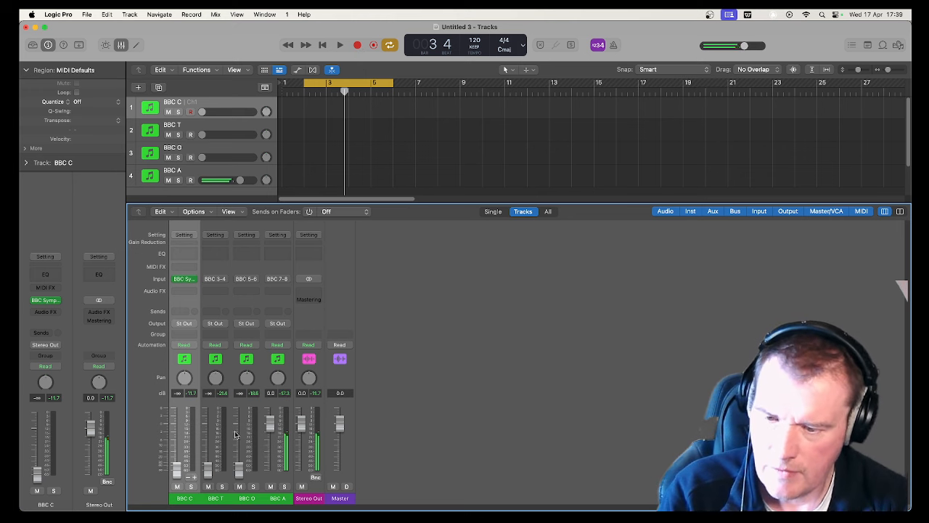
drag(177, 471, 178, 424)
drag(270, 425, 270, 509)
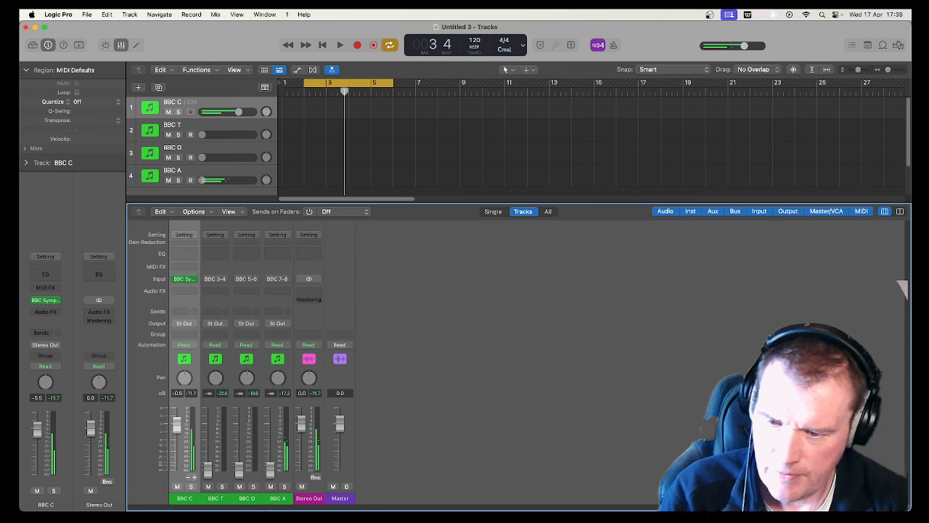
drag(238, 476, 238, 444)
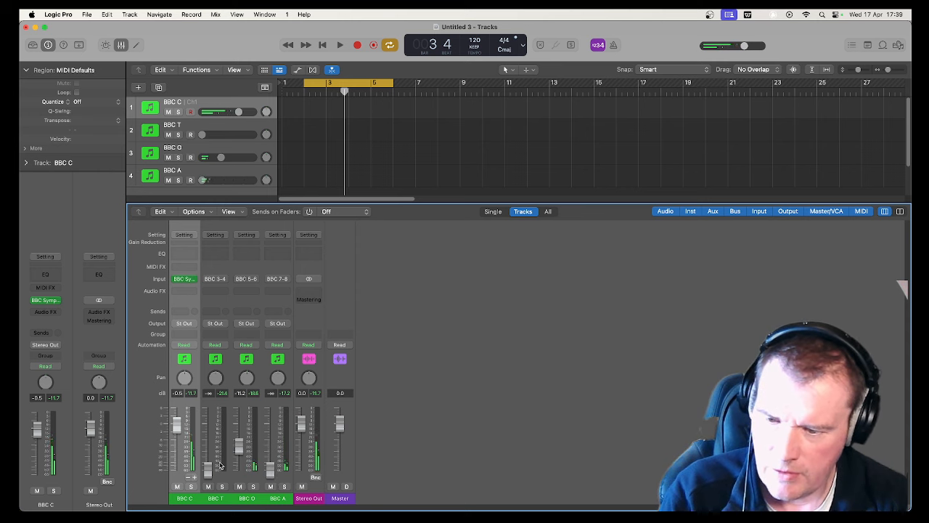
drag(208, 472, 208, 444)
drag(270, 470, 270, 439)
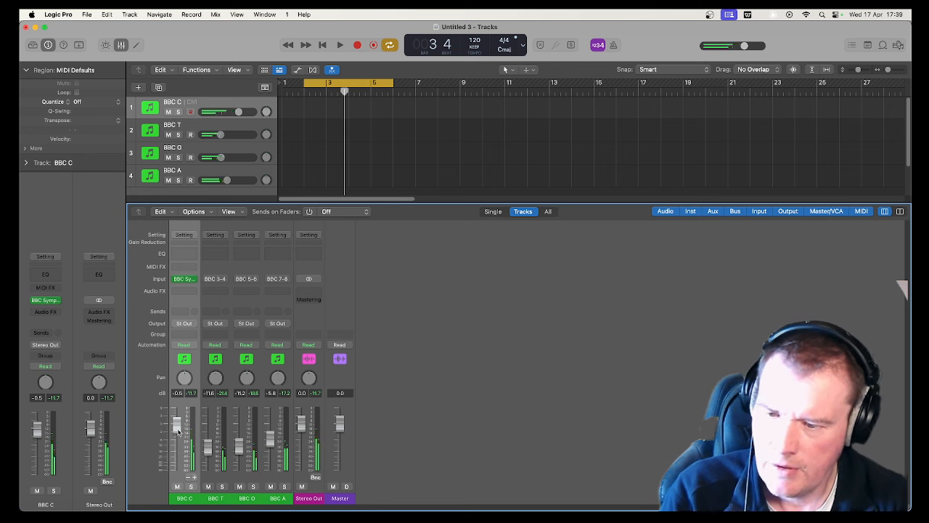
mouse_move(178, 431)
mouse_down()
mouse_move(178, 443)
mouse_move(178, 425)
mouse_up()
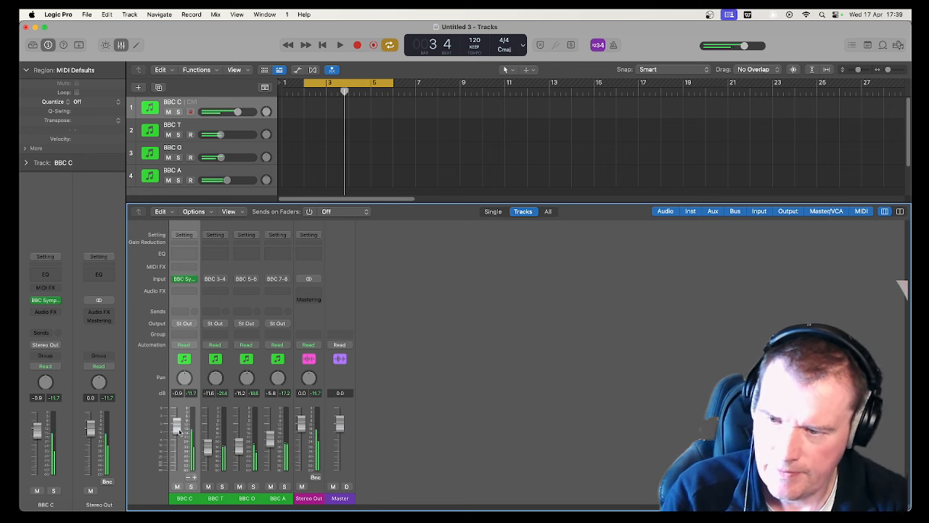
Add a Channel EQ to the BBC C strip and enable its high-cut filter at about 3540 Hz
click(191, 256)
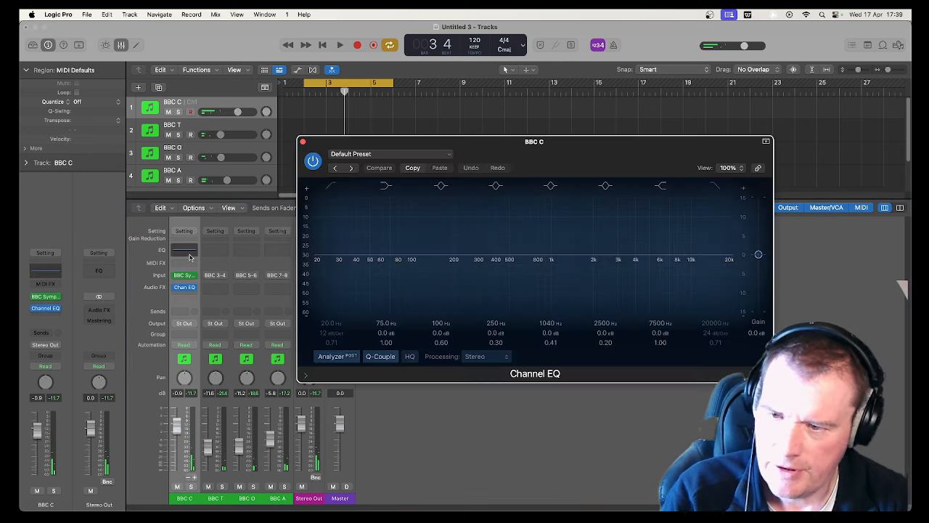
click(715, 190)
drag(733, 264, 627, 266)
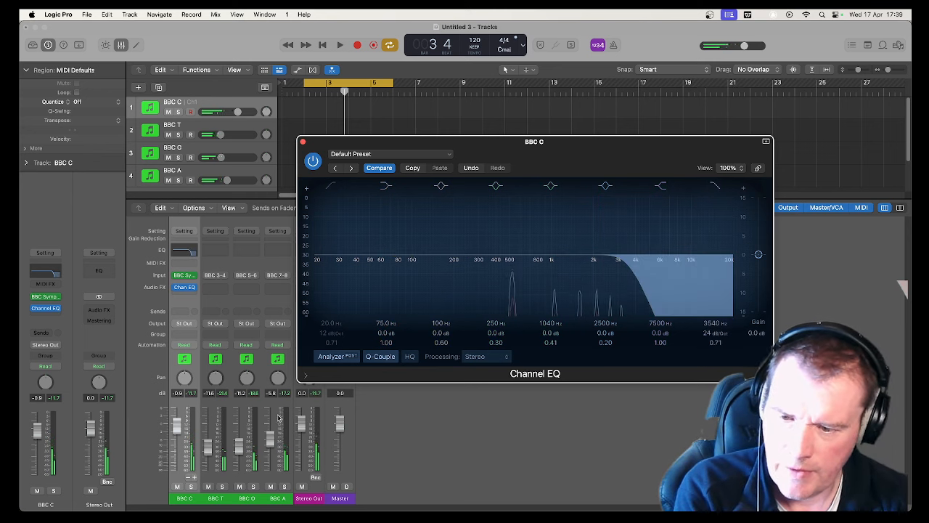
Add a Channel EQ to the BBC O strip with a high-shelf boost of about 8.5 dB at 5450 Hz, and close both EQ windows
click(246, 402)
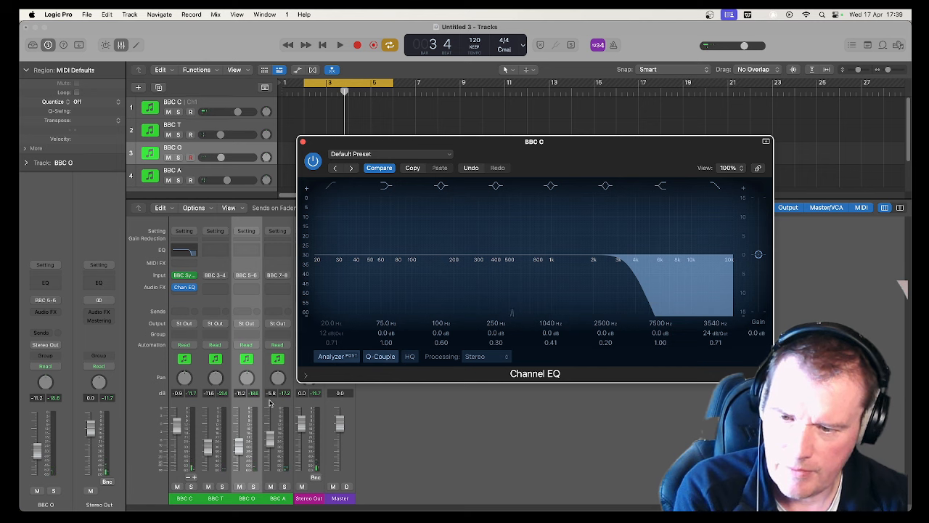
key(space)
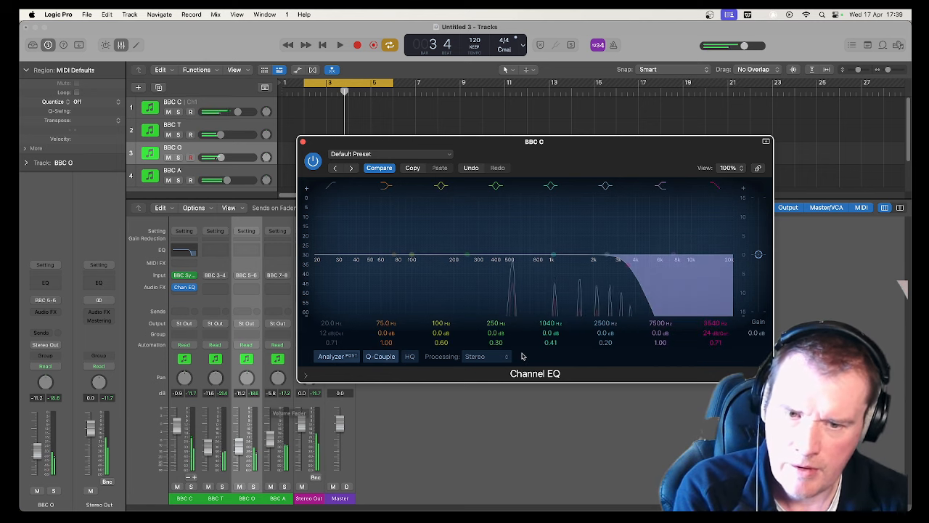
click(246, 251)
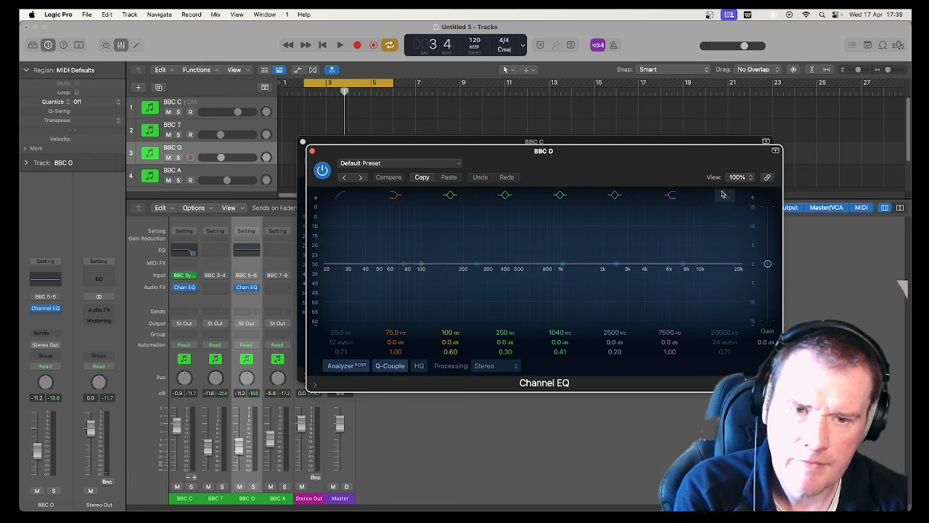
drag(684, 263, 661, 227)
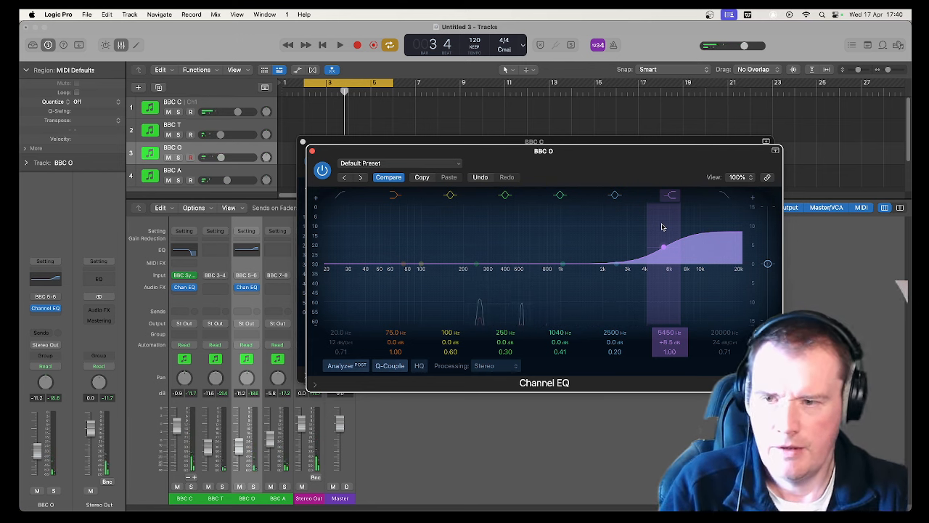
click(312, 152)
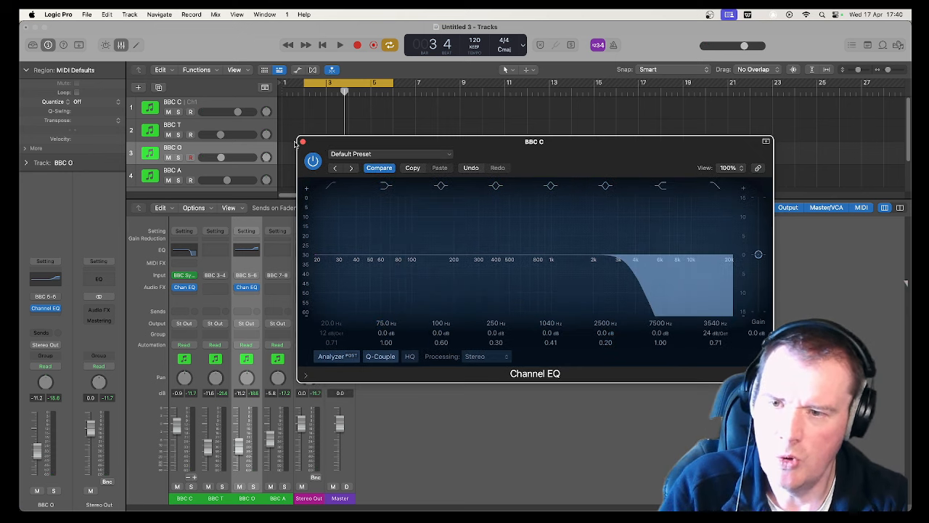
click(302, 142)
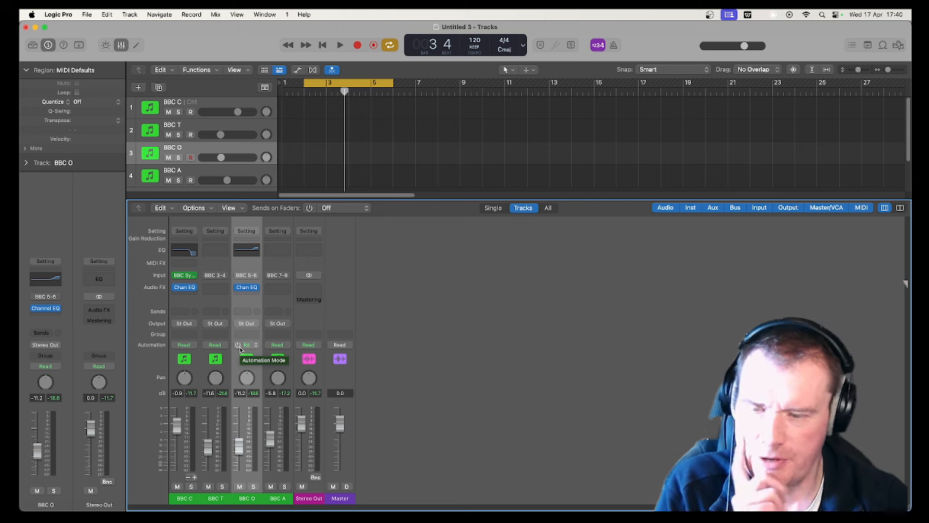
Enlarge the tracks area, select all four BBC tracks and delete them
drag(234, 200, 236, 286)
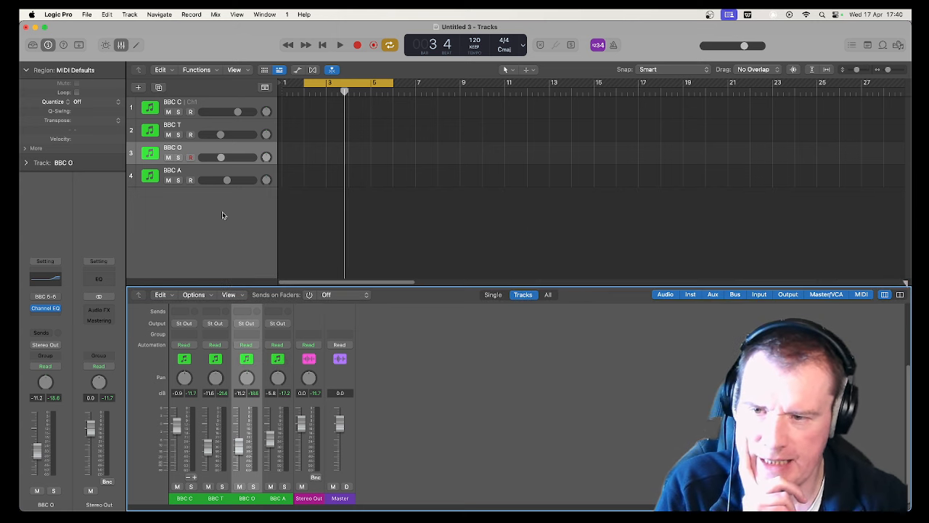
click(223, 214)
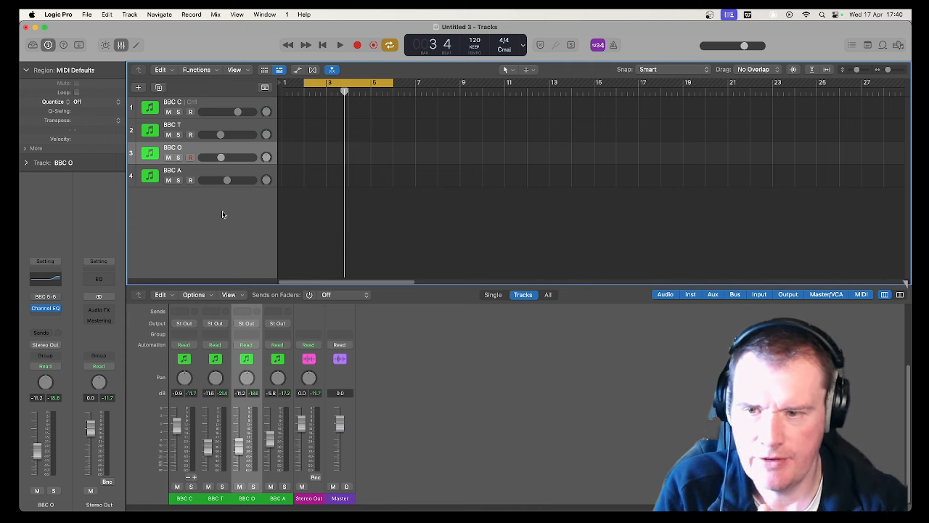
click(200, 175)
right_click(206, 101)
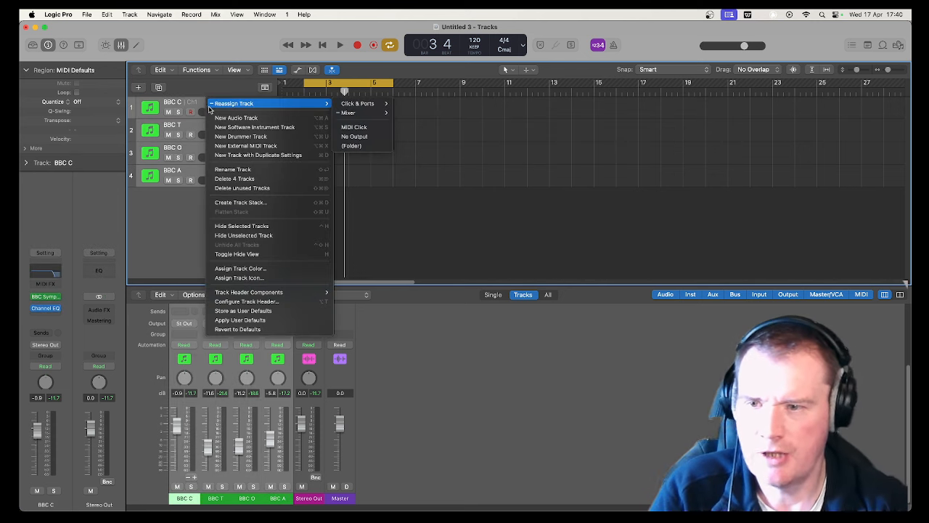
click(238, 178)
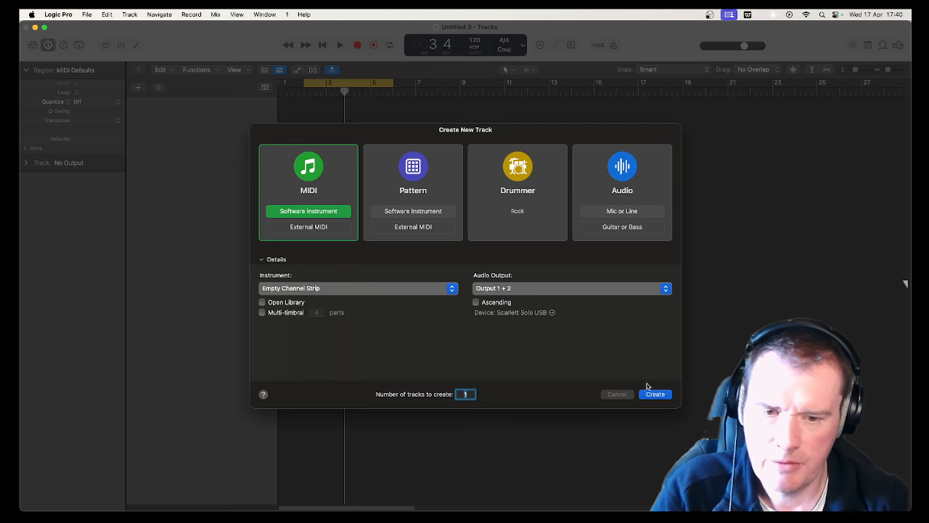
Create one empty software instrument track and load Kontakt 7 on it as Multi-Output (16xStereo)
click(652, 396)
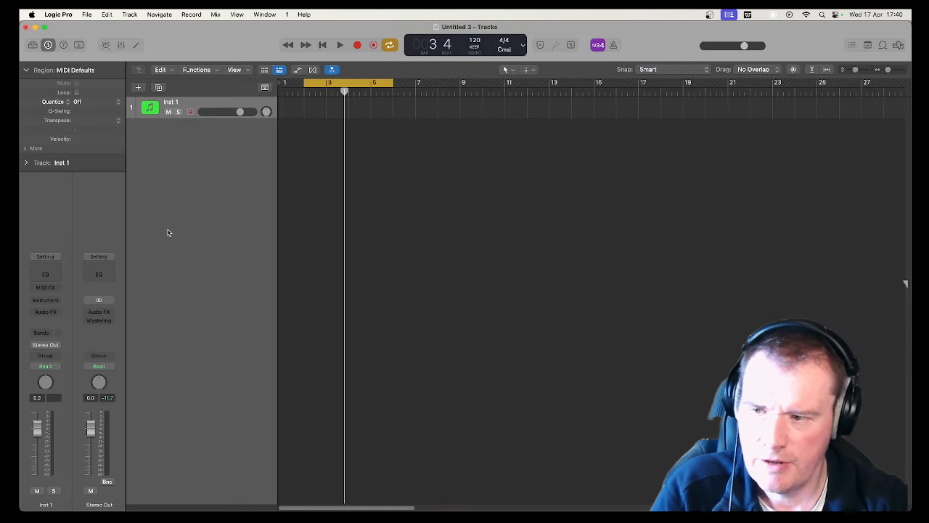
click(45, 300)
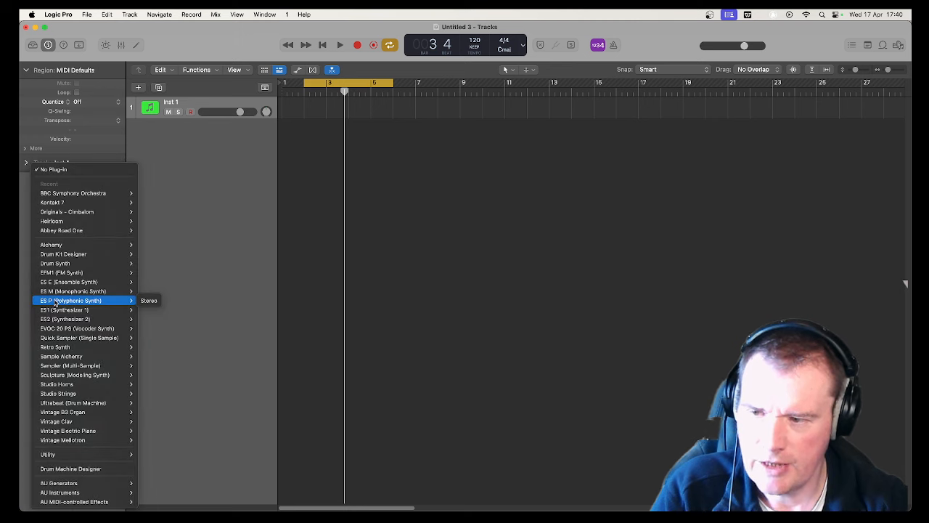
mouse_move(124, 492)
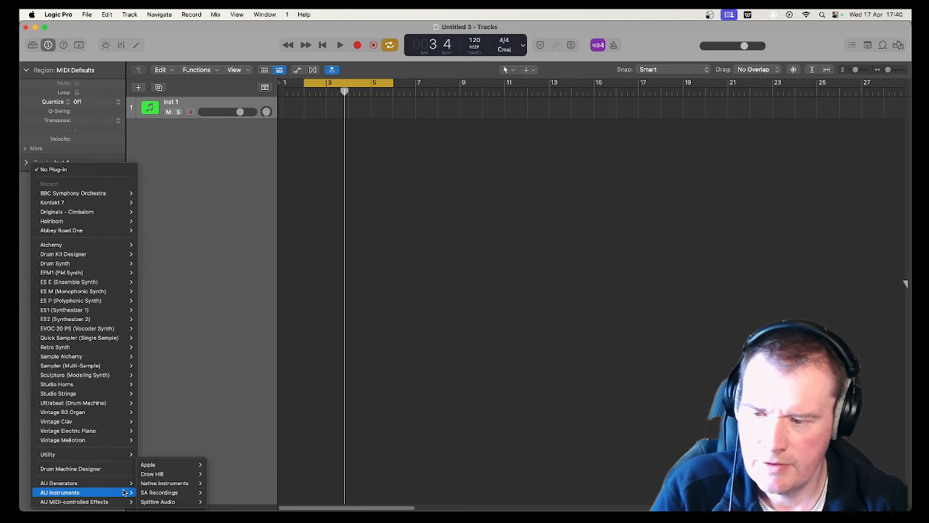
mouse_move(174, 483)
mouse_move(231, 494)
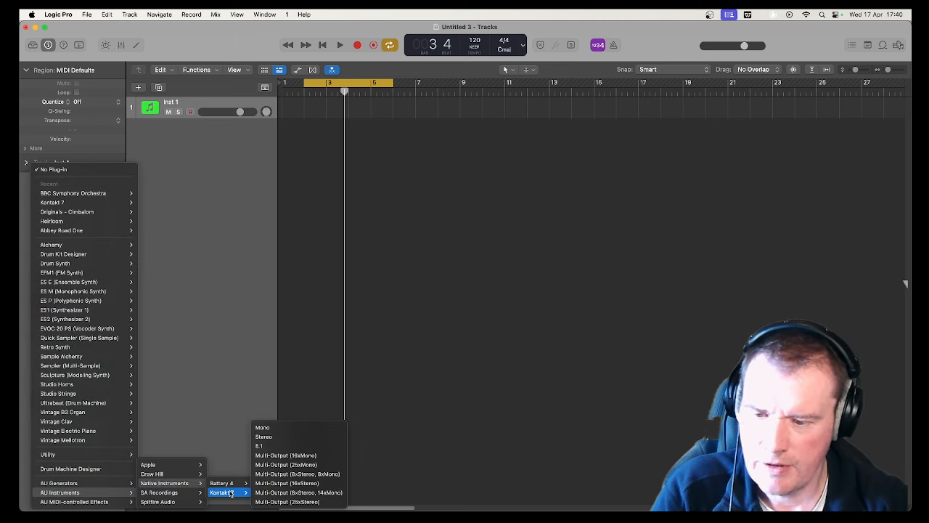
click(287, 483)
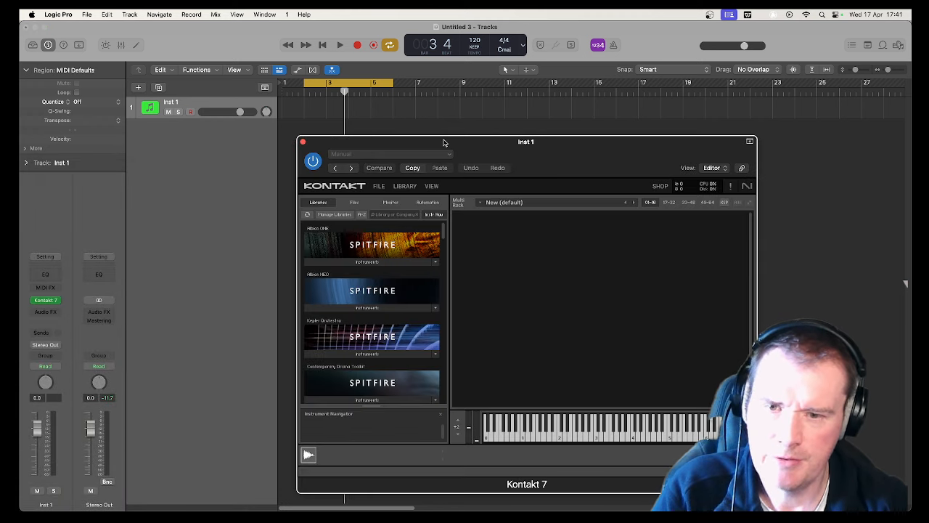
Show Kontakt's Outputs section and apply the factory output preset Stereo 16x
drag(444, 142, 392, 70)
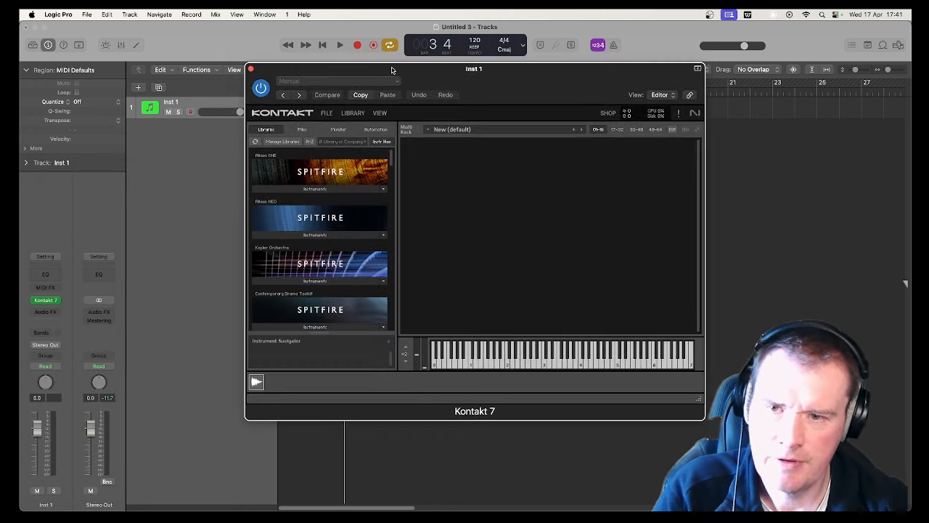
click(380, 113)
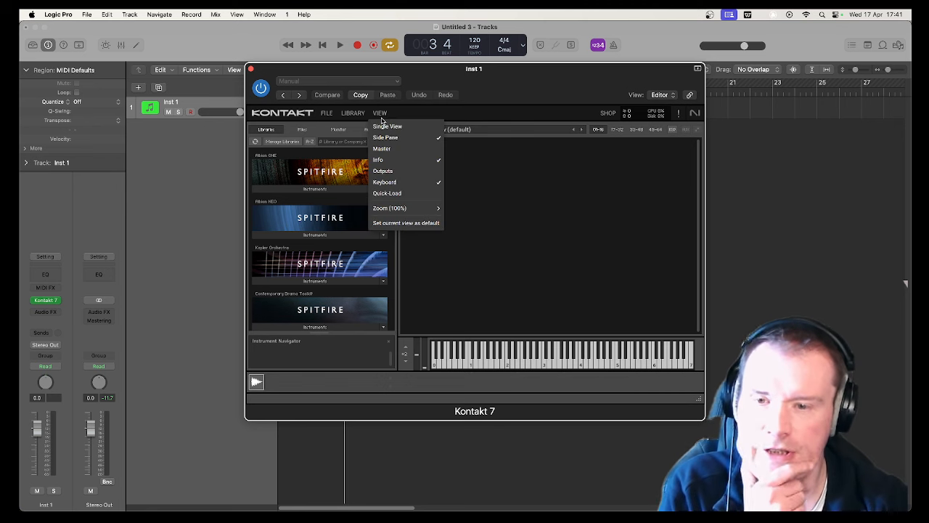
click(399, 171)
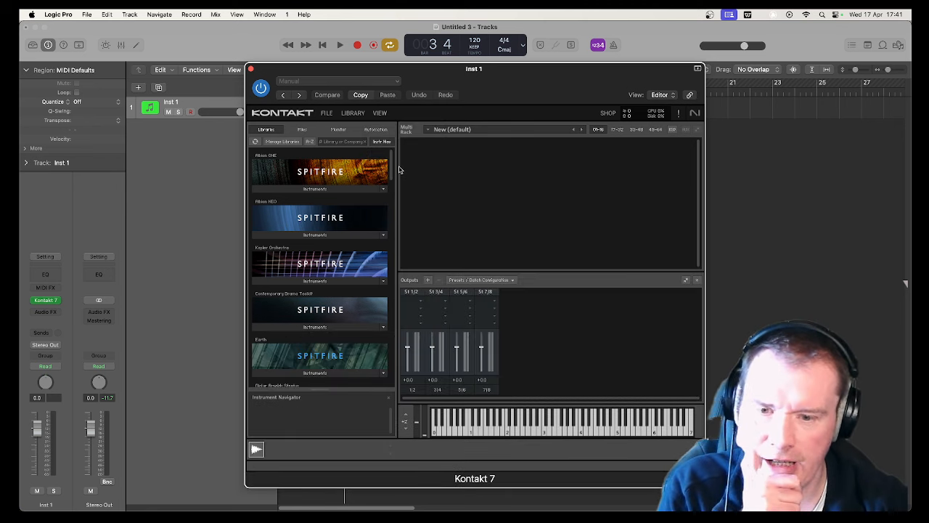
click(480, 281)
mouse_move(516, 330)
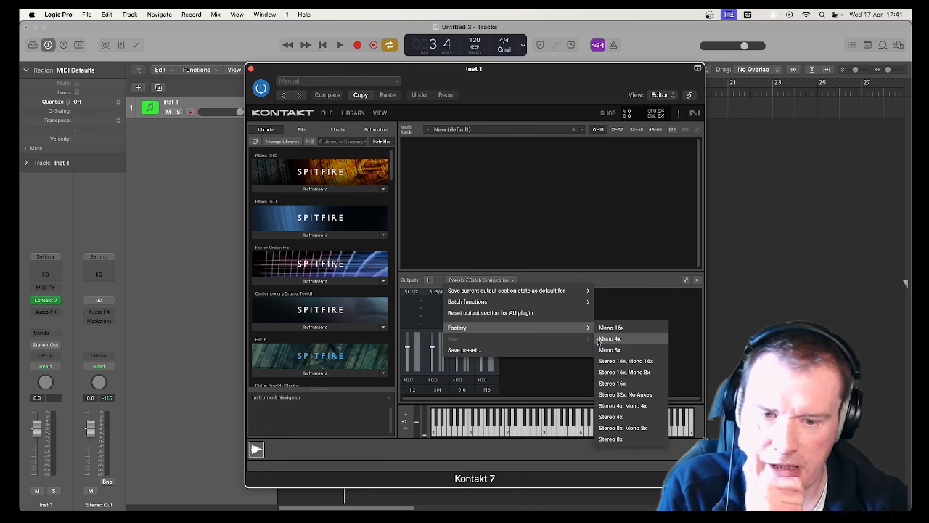
click(619, 383)
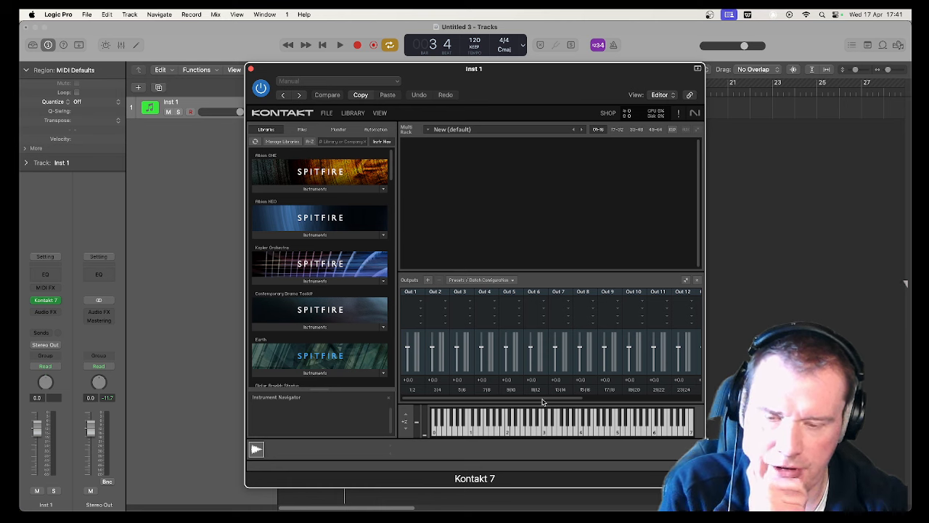
Load the Brass Mid and Strings instruments from the Albion ONE library into Kontakt's multi rack
click(332, 190)
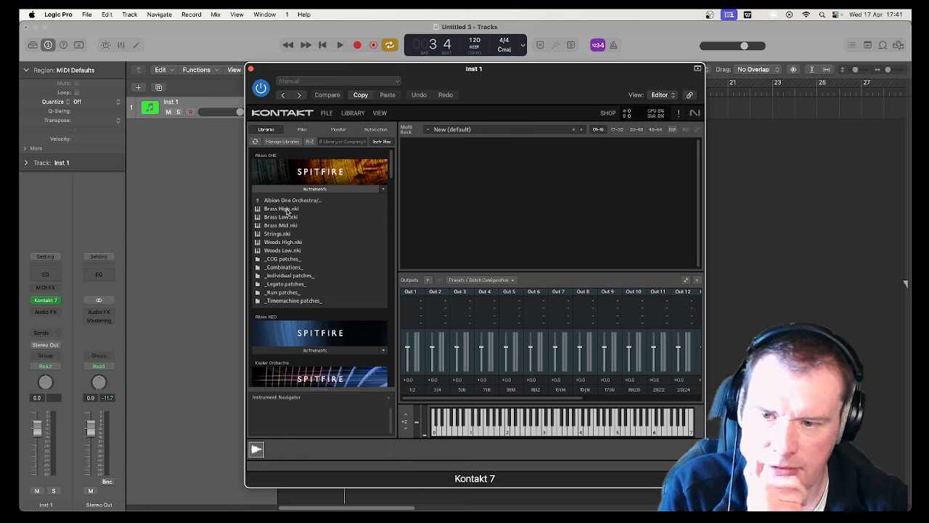
drag(285, 226, 436, 202)
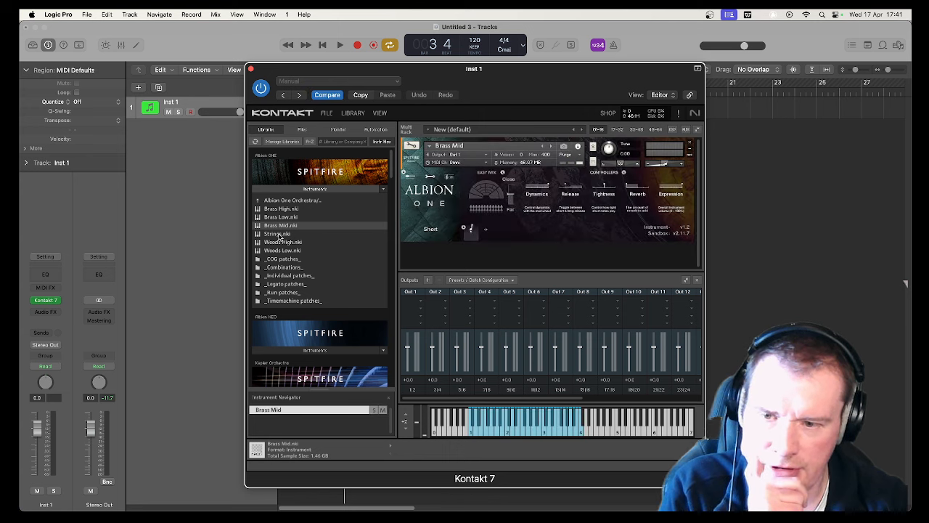
drag(279, 236, 455, 257)
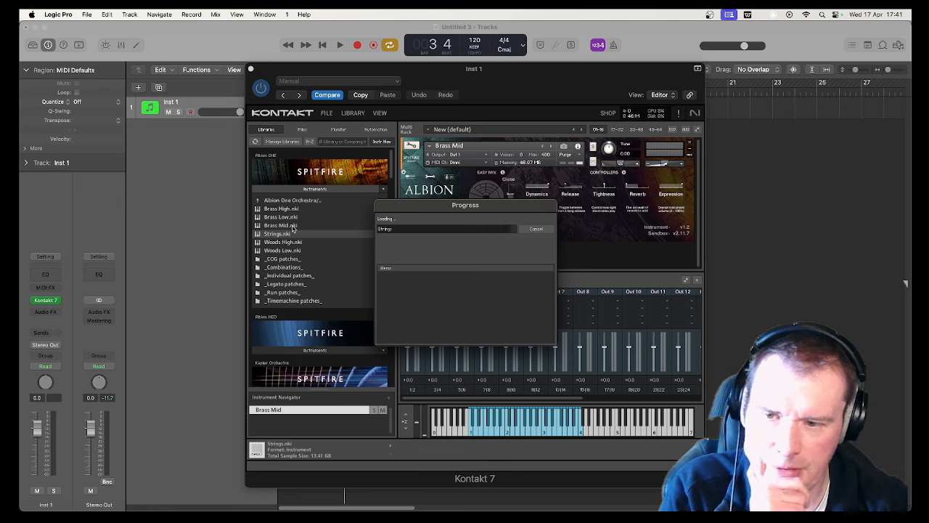
scroll(446, 215, down, 3)
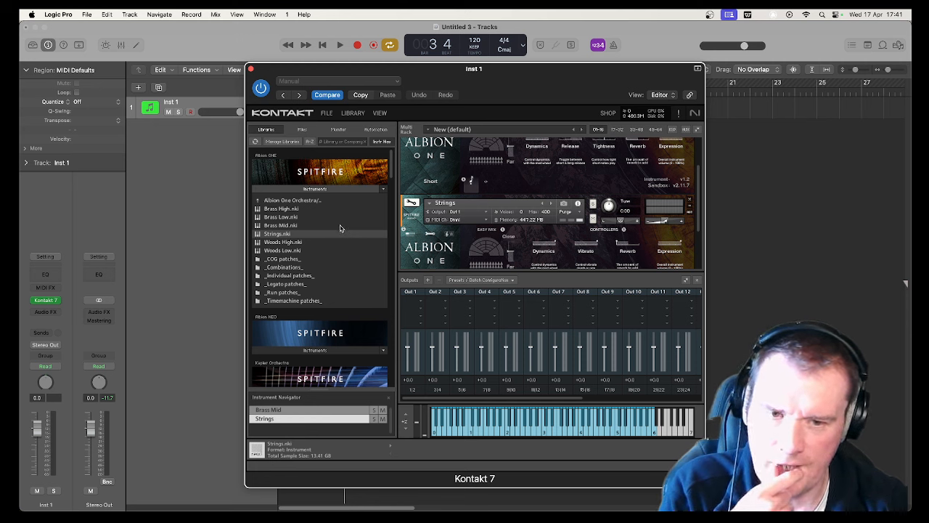
scroll(527, 183, up, 3)
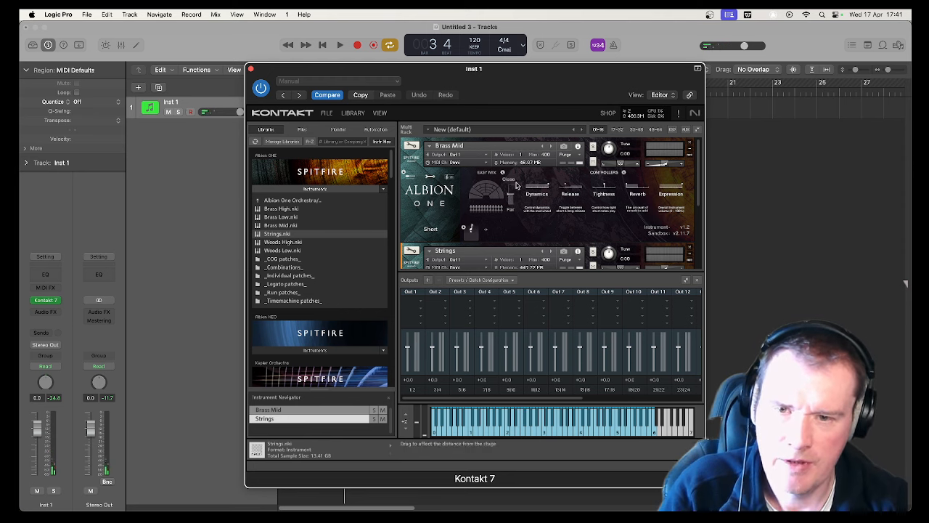
Check the output choices for Brass Mid and route the Strings instrument to Out 2
click(470, 156)
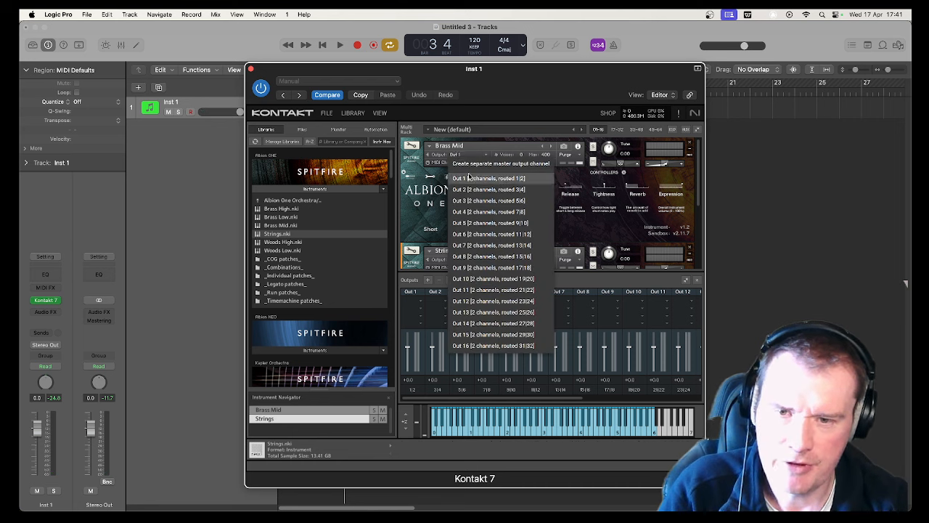
click(419, 212)
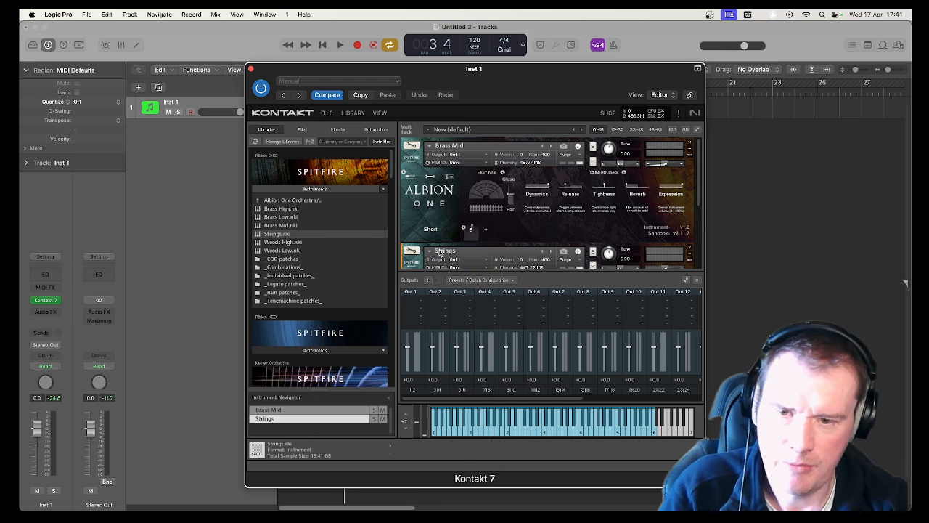
click(477, 266)
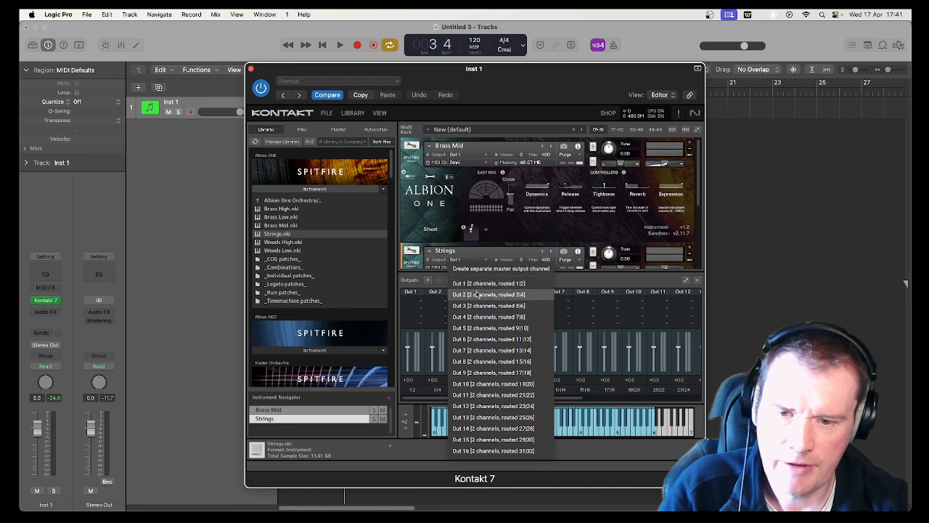
click(477, 294)
Set the MIDI channel of Brass Mid to Port A channel 1 and that of Strings to Port A channel 2
click(466, 162)
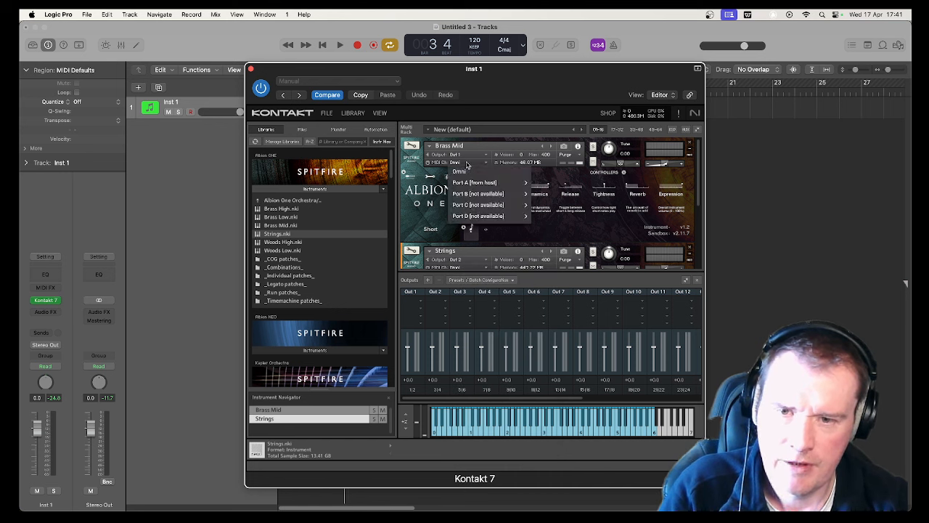
mouse_move(490, 182)
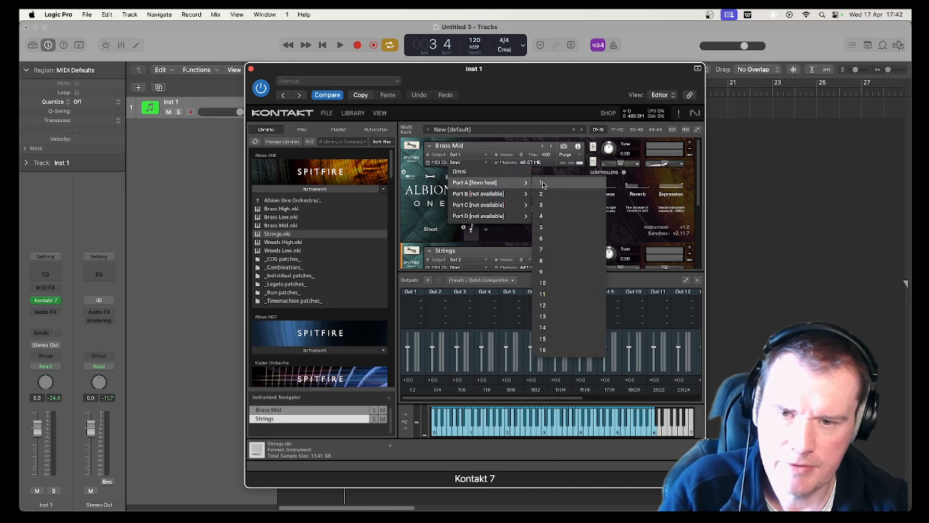
click(543, 184)
scroll(468, 221, down, 2)
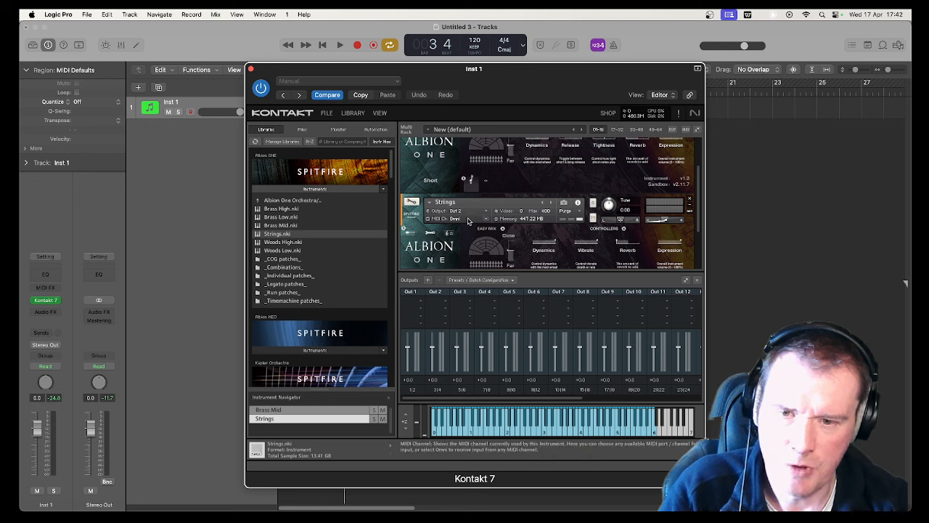
click(468, 221)
mouse_move(493, 238)
click(549, 250)
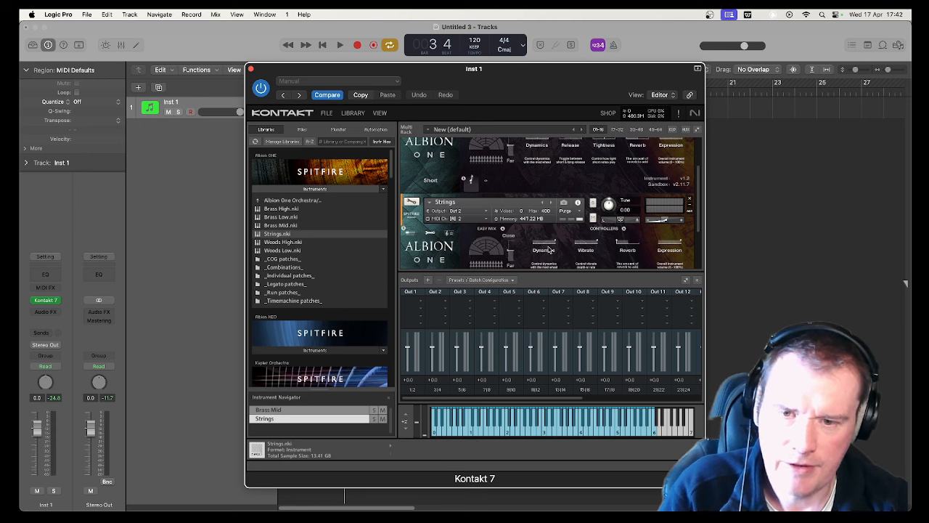
scroll(470, 227, up, 2)
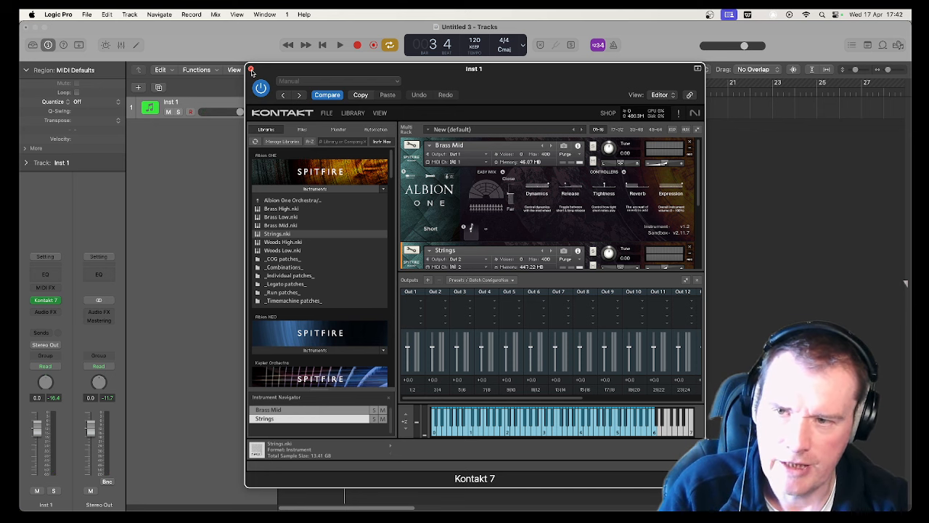
Close the Kontakt window, show the mixer, add one aux output strip for Inst 1 and create a track for it
click(251, 69)
key(x)
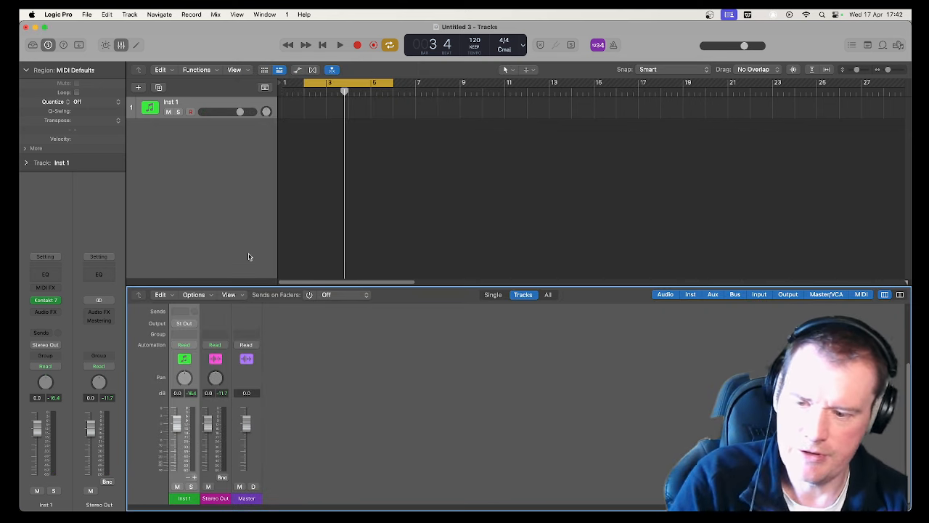
click(194, 477)
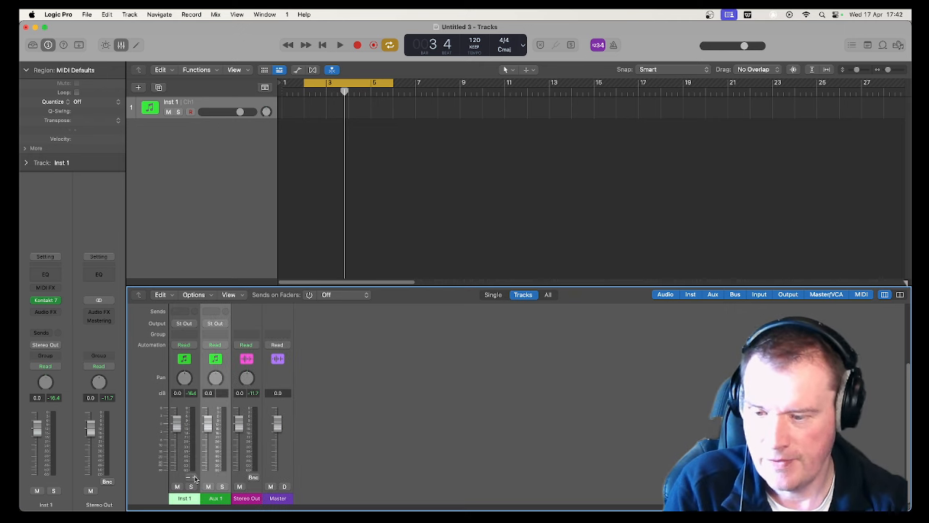
right_click(224, 369)
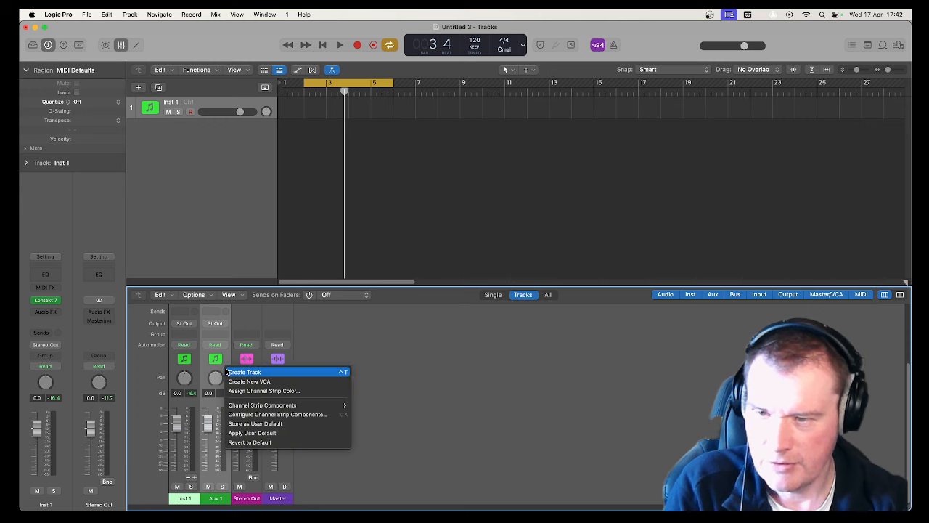
click(227, 373)
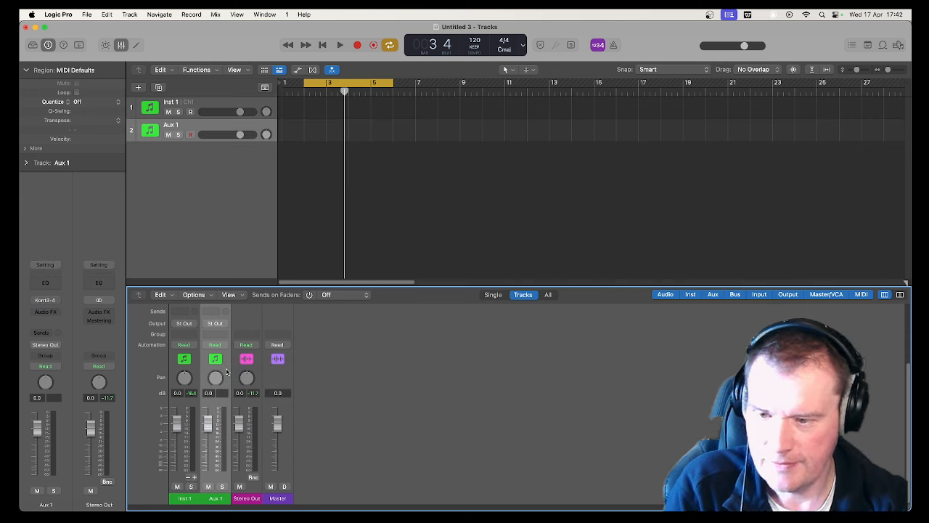
Expand the track settings and compare the MIDI Out Channel of the Aux 1 and Inst 1 tracks
click(206, 130)
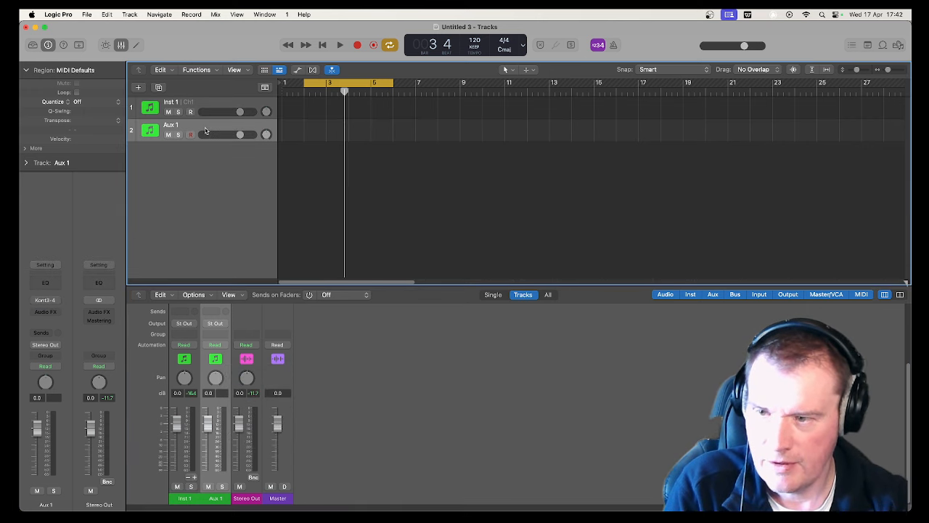
click(25, 163)
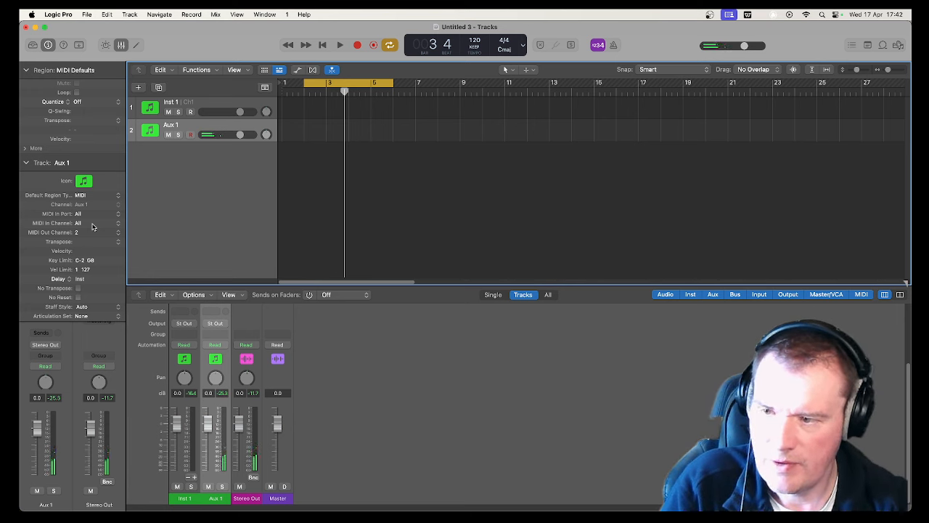
click(201, 110)
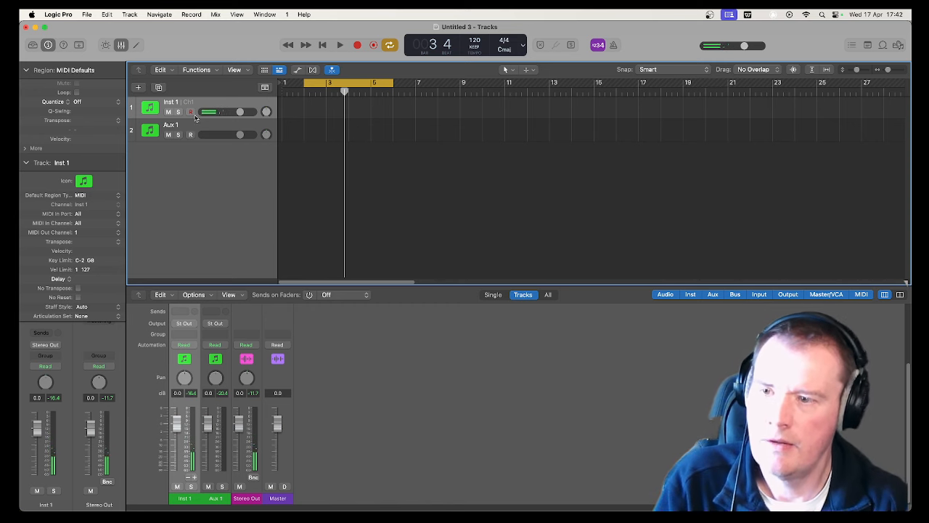
click(196, 122)
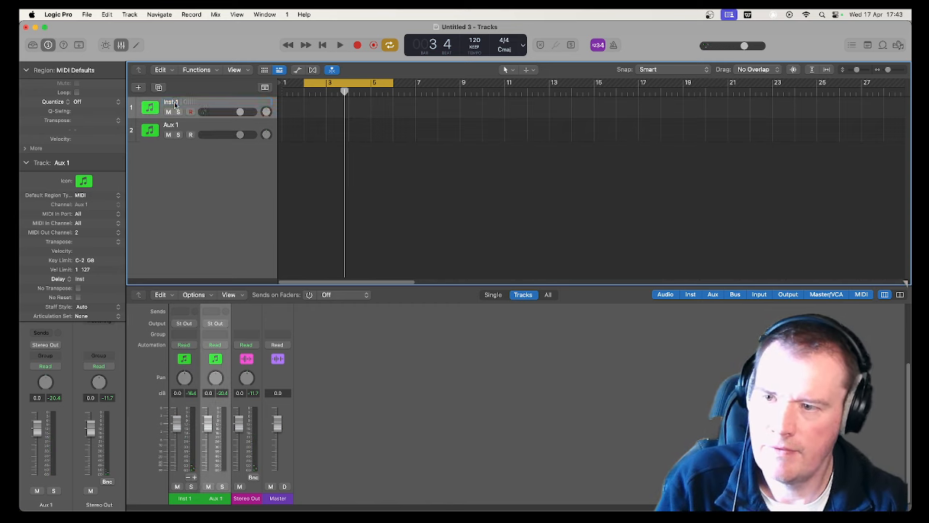
Rename the Inst 1 track as Strings
double_click(174, 103)
text(S)
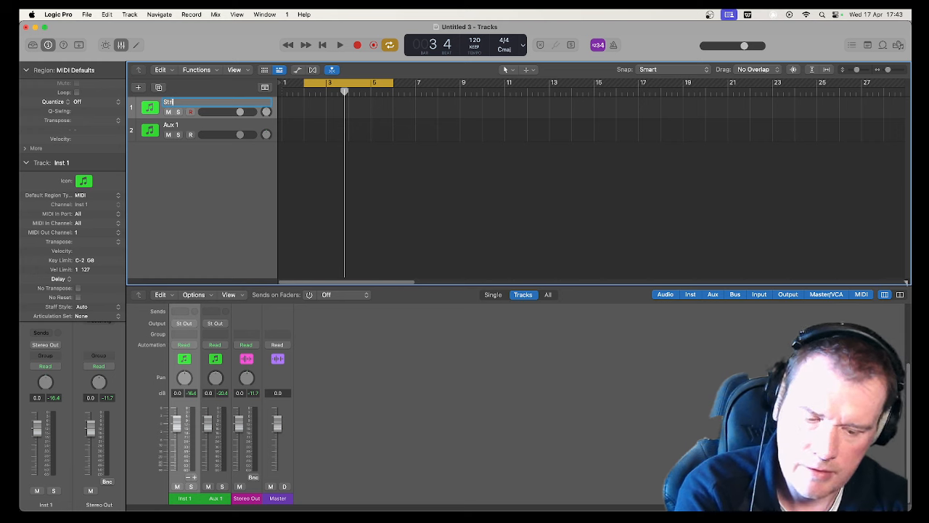
text(trings)
key(Return)
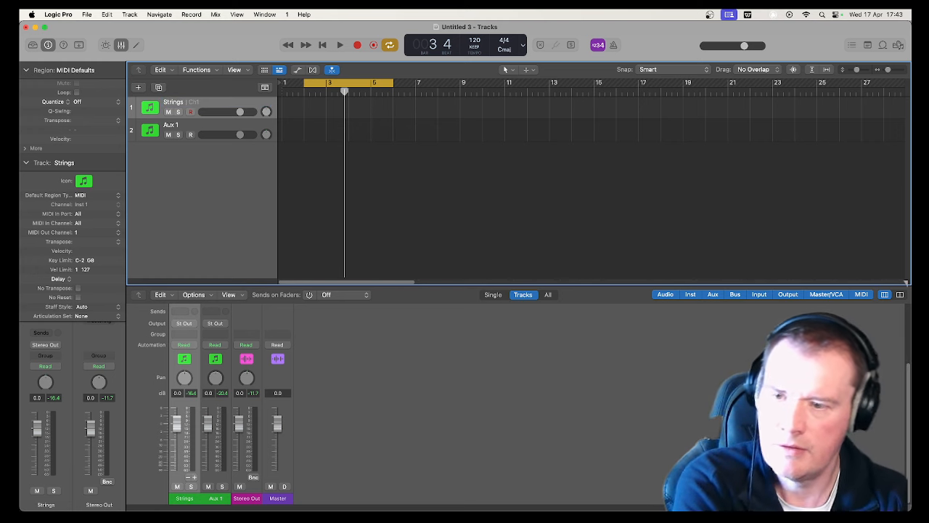
Rename the first track as Brass and the Aux 1 track as Strings
double_click(174, 103)
text(B)
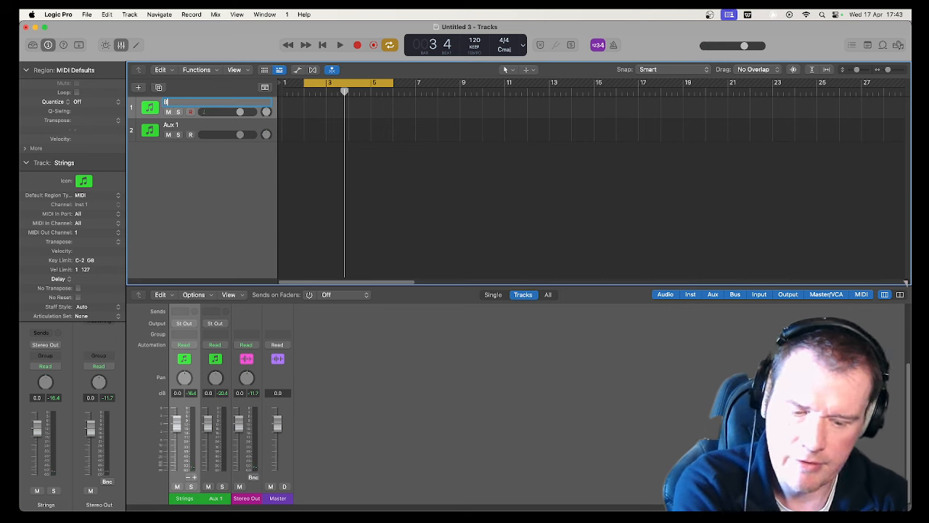
text(rass)
key(Return)
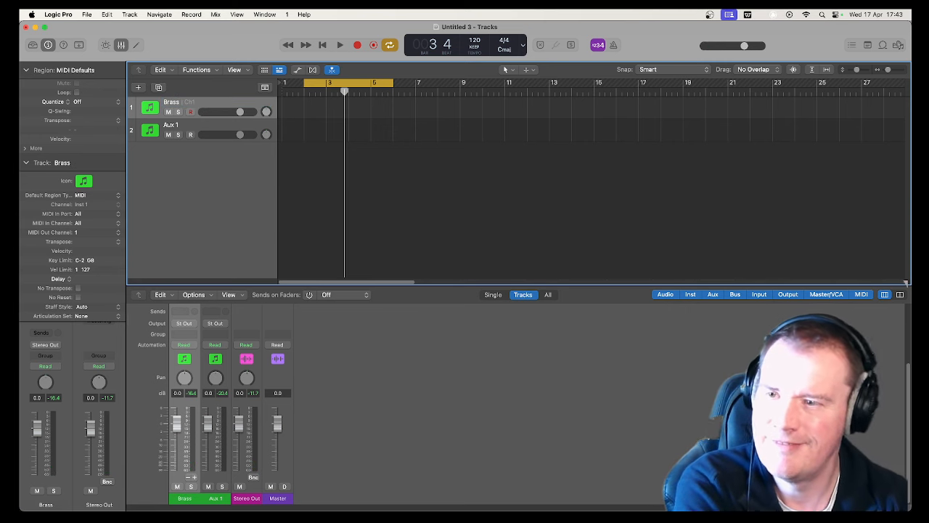
double_click(173, 126)
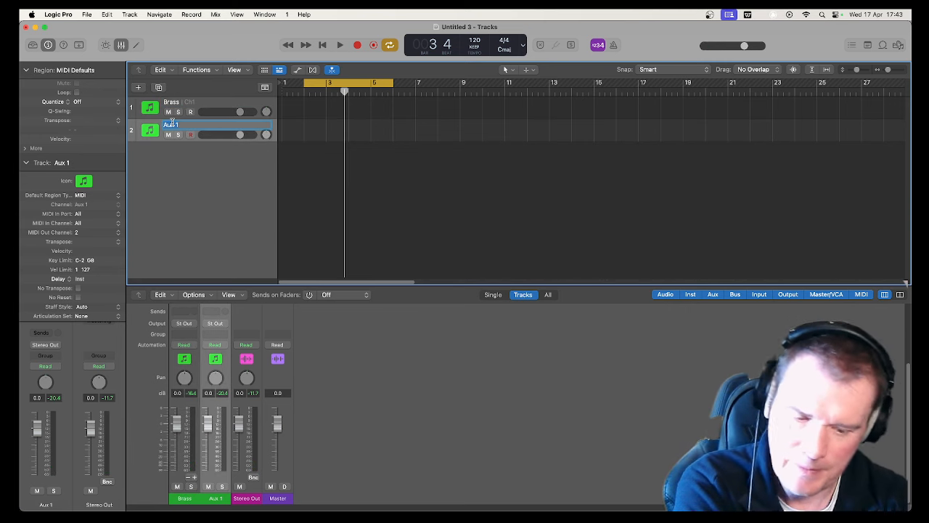
text(Strings)
key(Return)
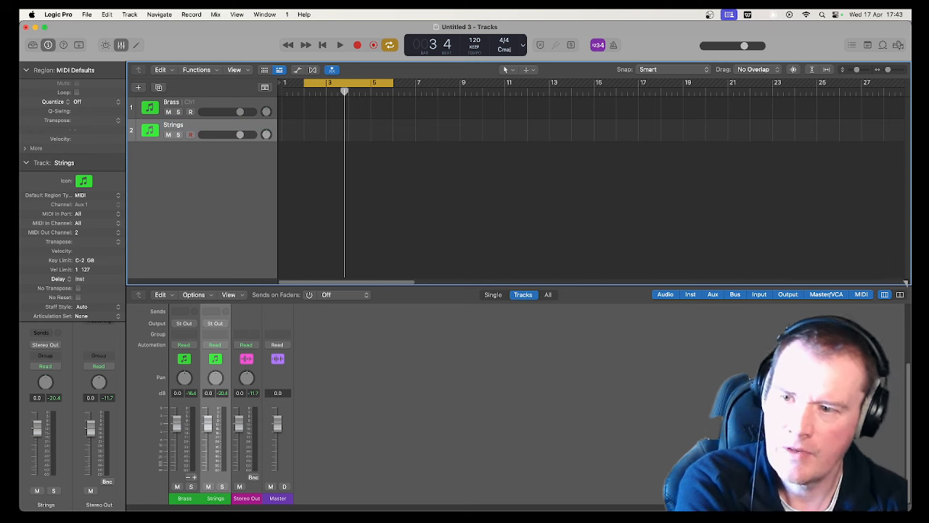
Select the Brass and Strings tracks and group them in a folder track stack
shift+click(208, 106)
right_click(208, 106)
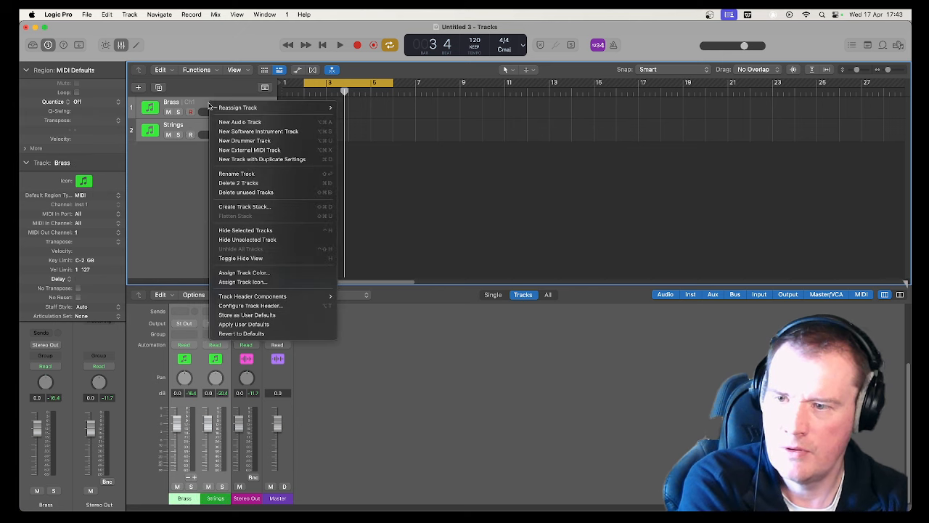
click(273, 209)
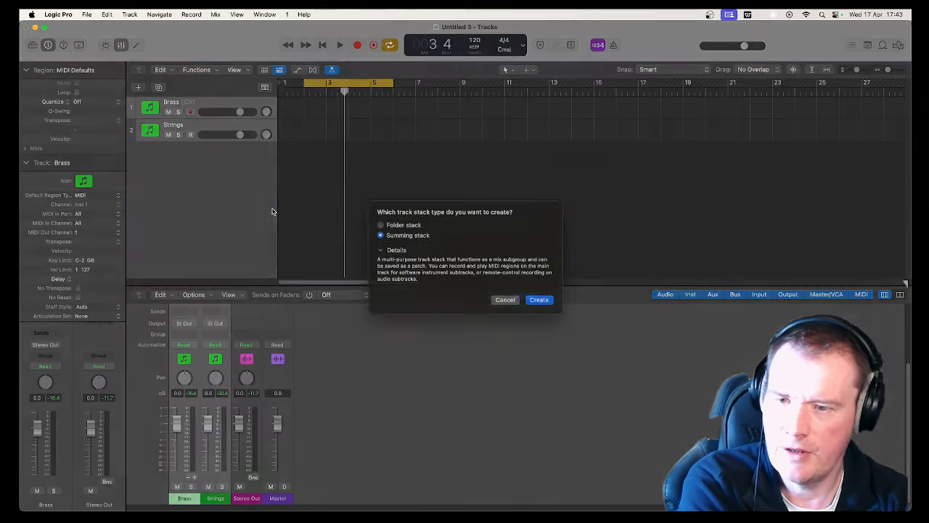
click(410, 237)
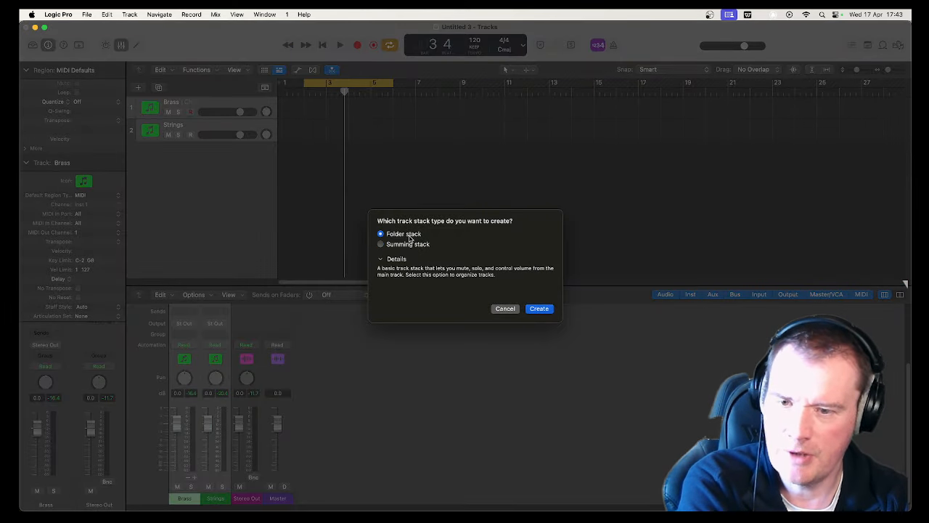
click(540, 309)
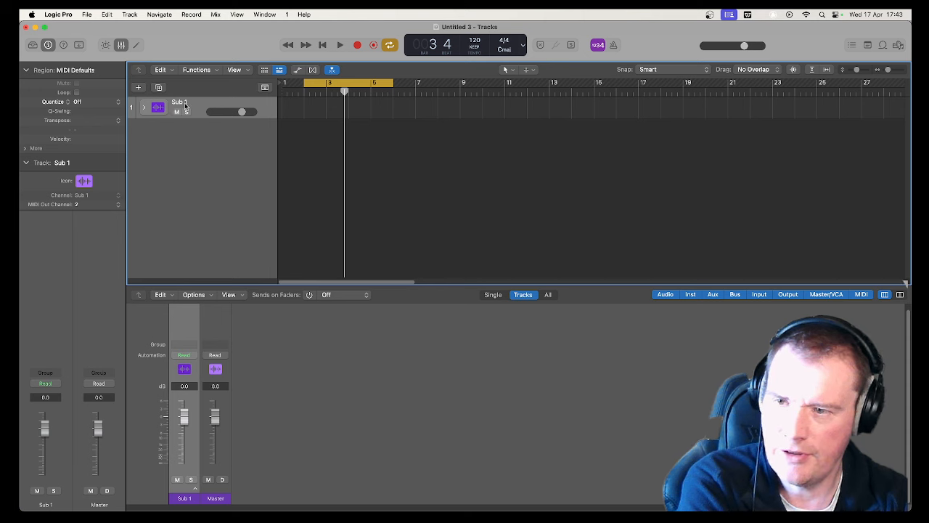
Rename the new track stack as Albion One and expand it to show its subtracks
double_click(185, 106)
text(A)
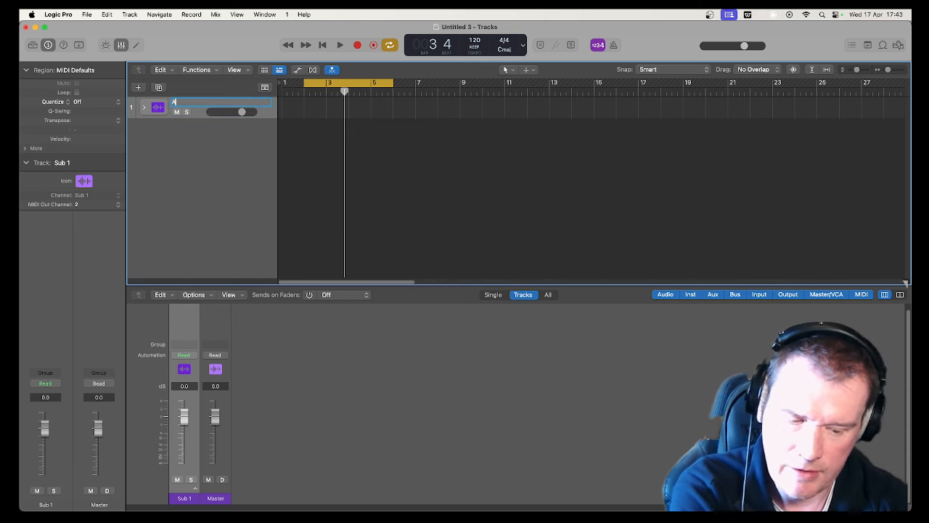
text(lbion On)
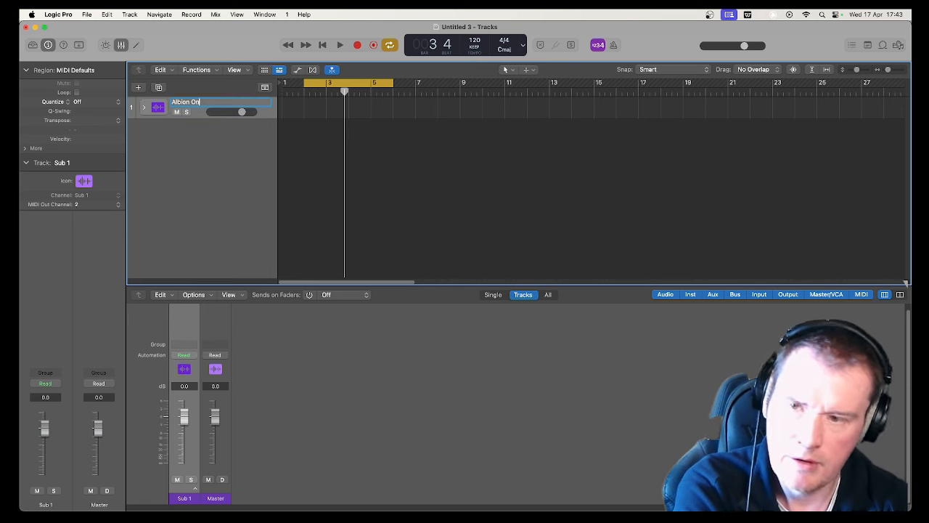
text(e)
key(Return)
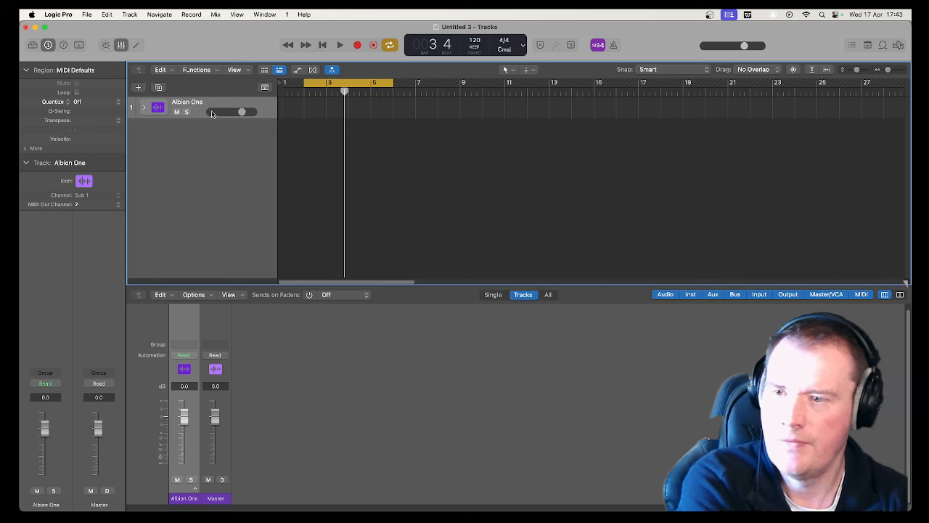
click(143, 109)
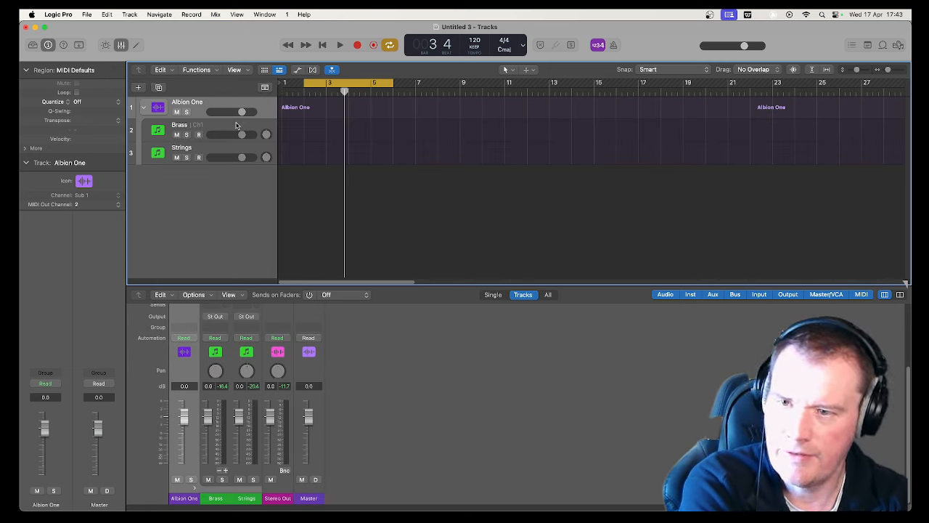
Select the Brass track, collapse its track parameters and open its Kontakt 7 instrument window
click(236, 126)
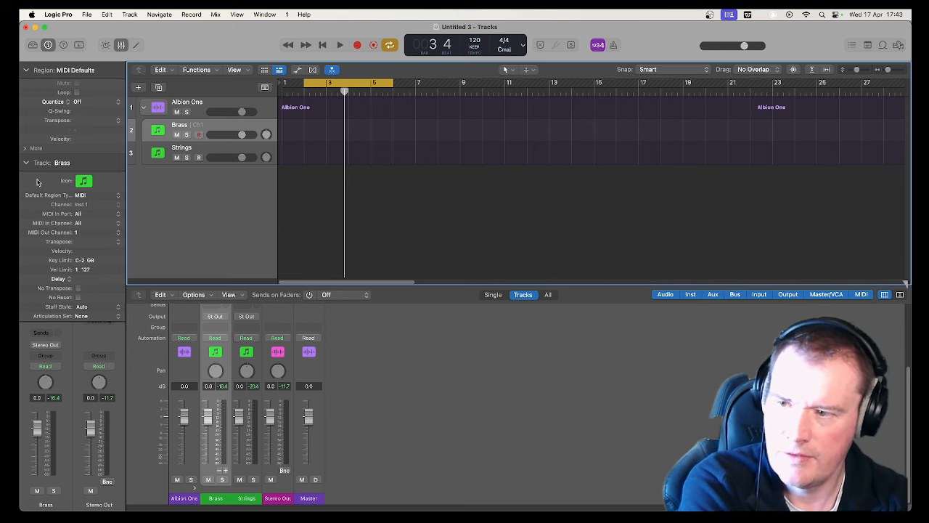
click(26, 164)
click(47, 301)
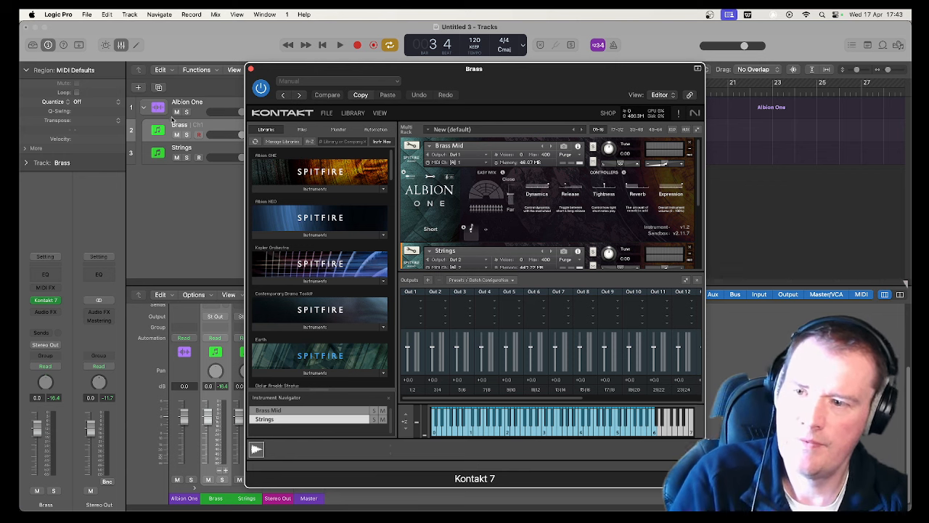
Switch between the Strings and Brass tracks to check which Kontakt output each one plays, and close the instrument window
click(203, 148)
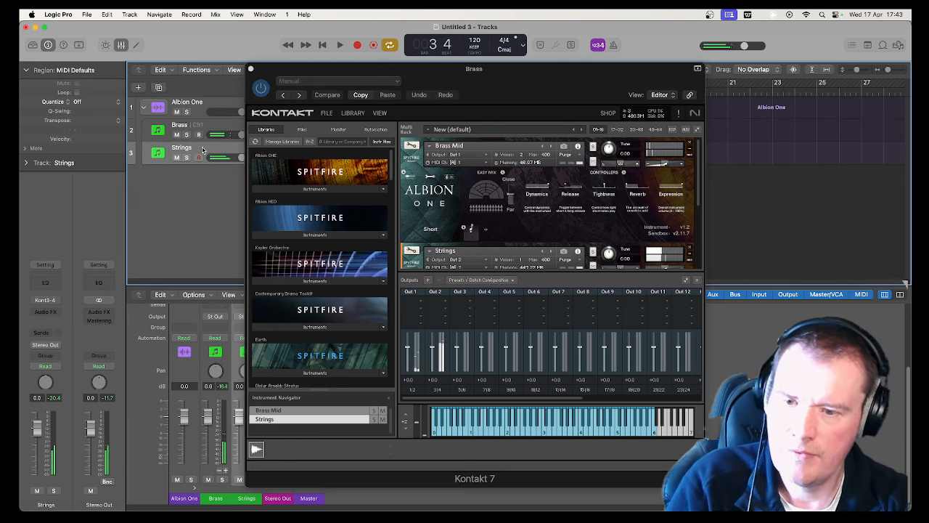
click(210, 130)
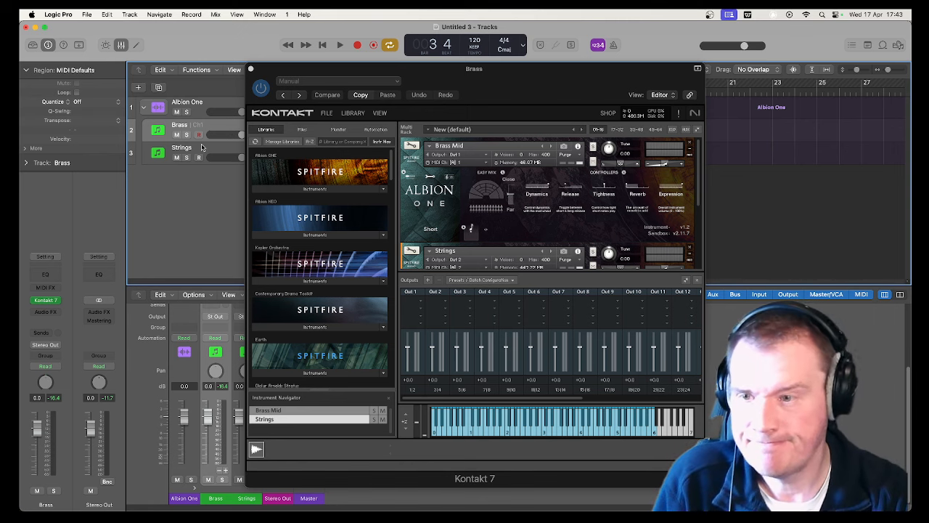
click(209, 153)
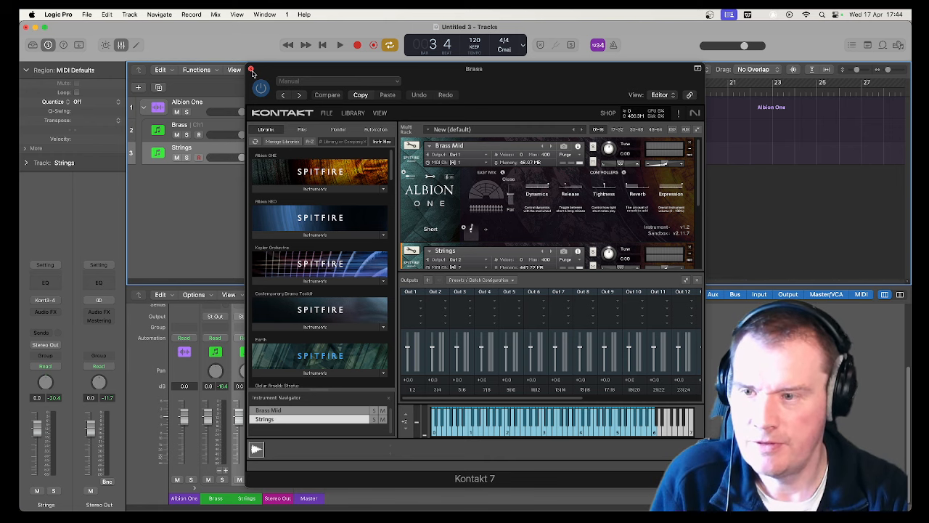
click(251, 71)
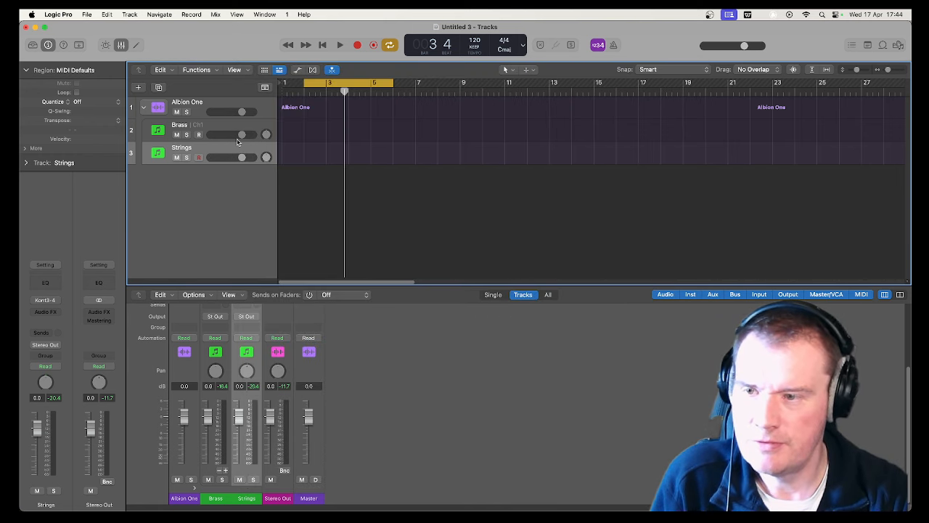
Collapse and re-expand the Albion One track stack to check how it hides and shows its subtracks
click(145, 108)
click(145, 108)
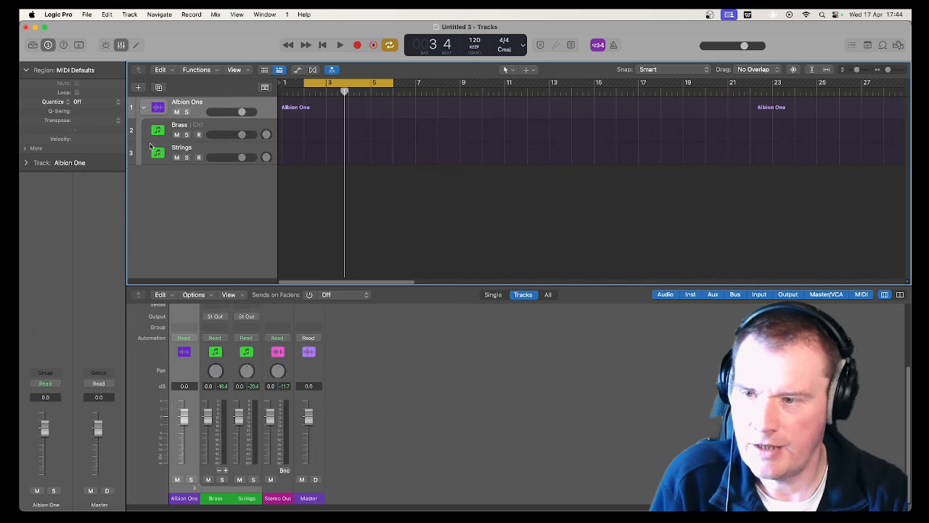
click(144, 108)
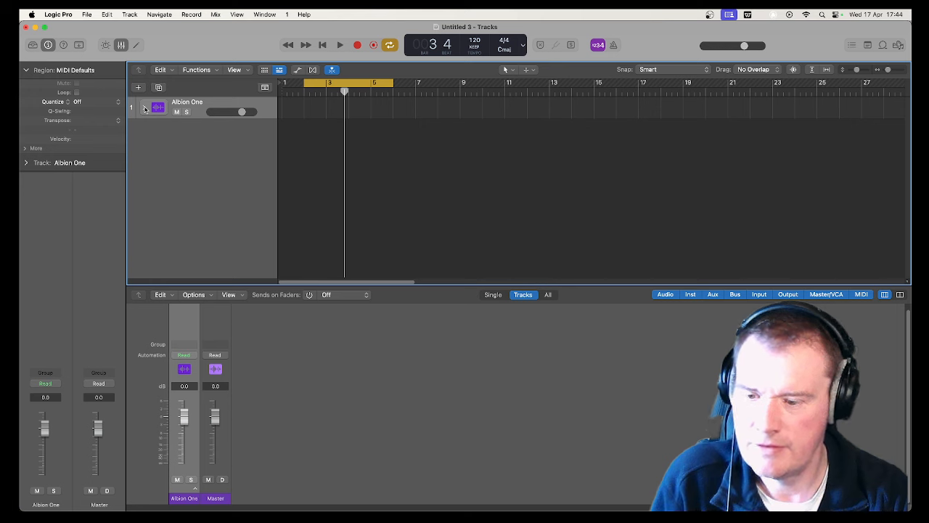
click(145, 108)
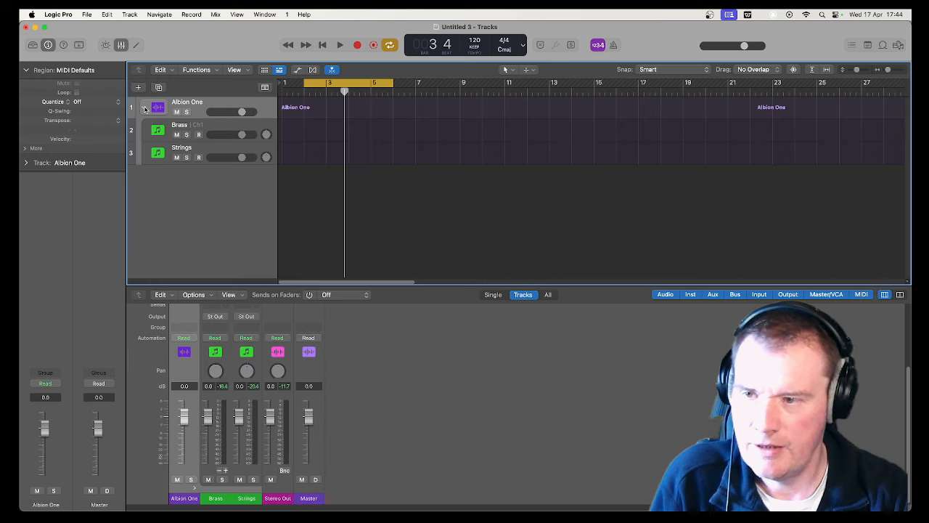
Review the Kontakt 7 multi-output configurations available for the Brass track's instrument slot, leaving the current plug-in in place
click(185, 124)
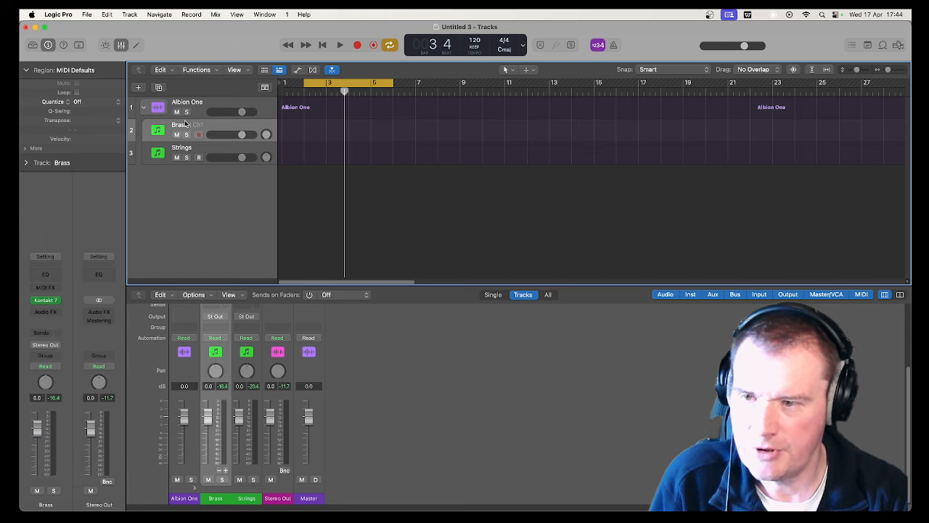
click(56, 300)
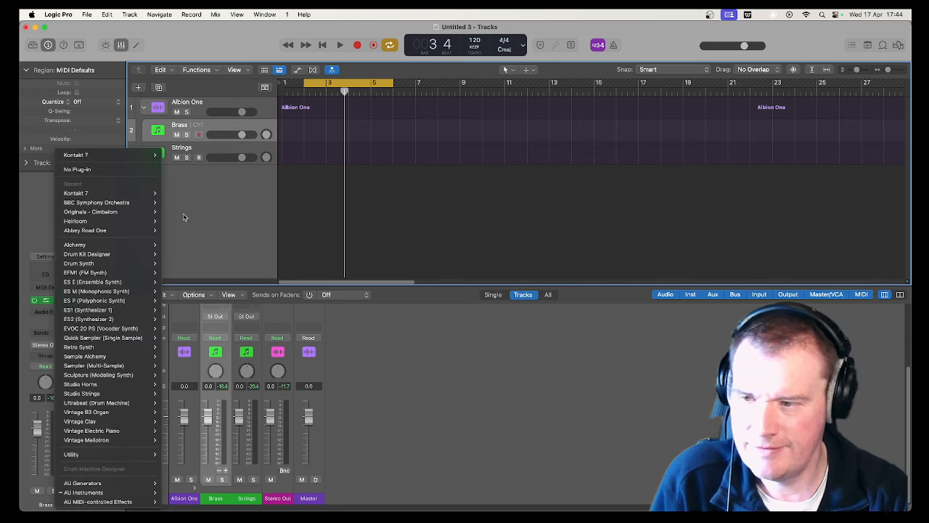
mouse_move(154, 197)
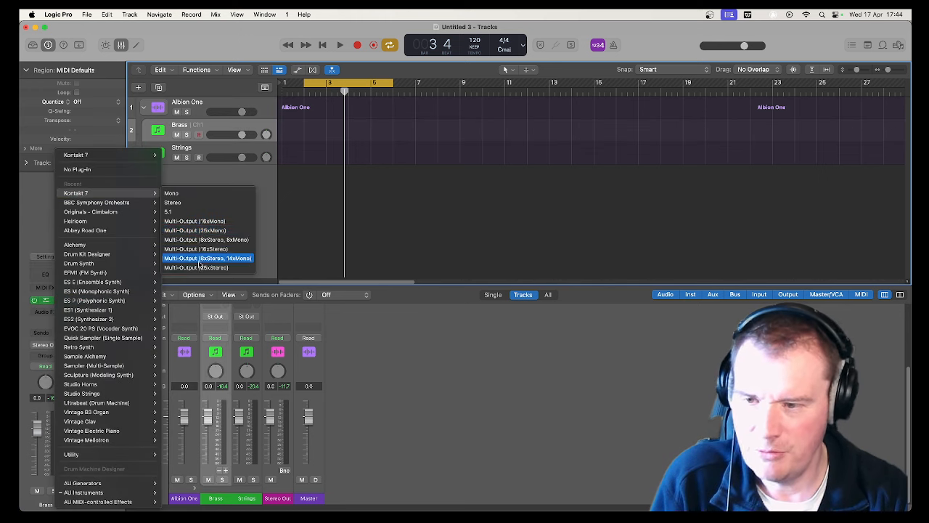
click(141, 194)
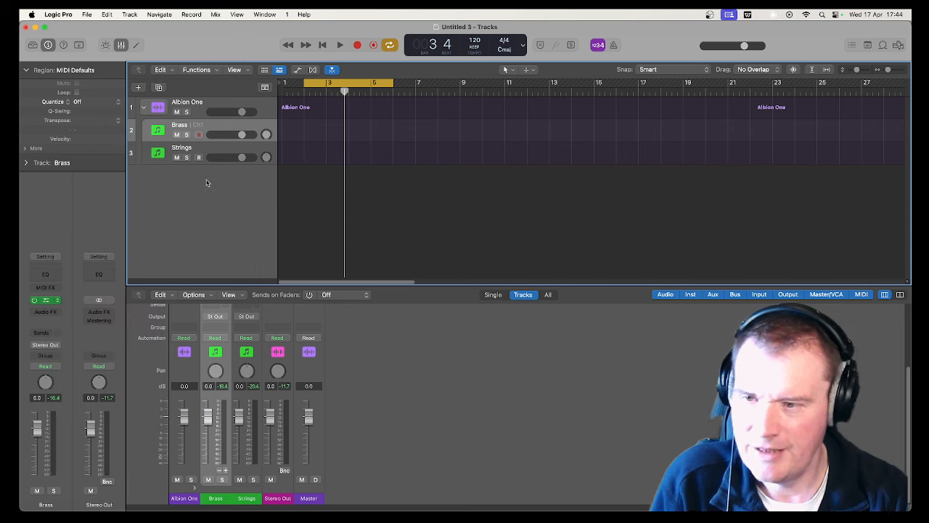